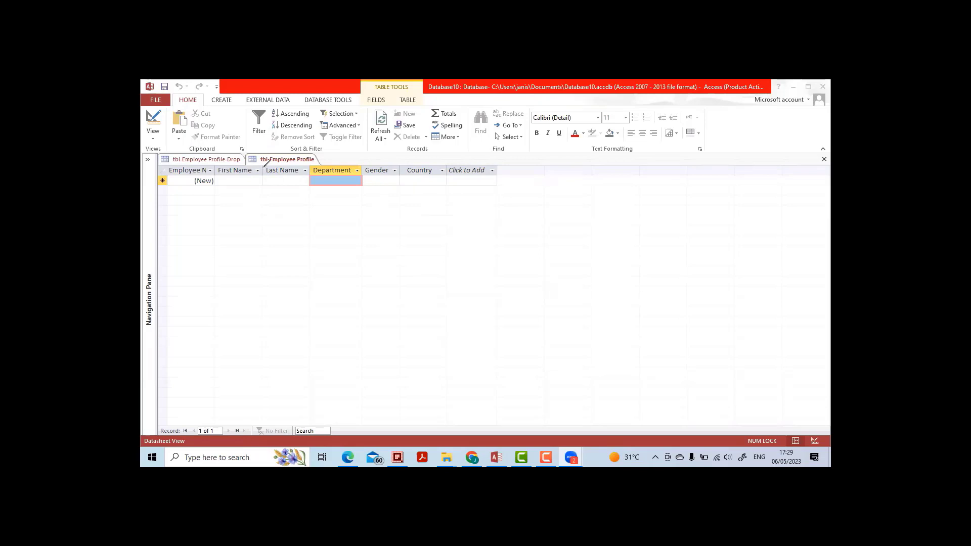
mouse_move(264, 167)
mouse_down()
mouse_move(194, 179)
mouse_move(263, 197)
mouse_move(256, 167)
mouse_move(346, 152)
mouse_move(429, 158)
mouse_up()
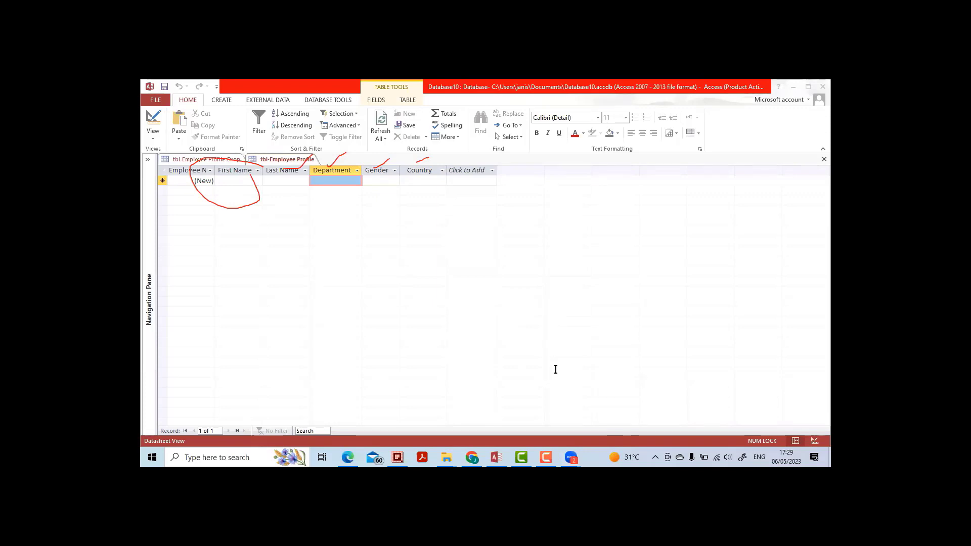
click(288, 181)
click(249, 180)
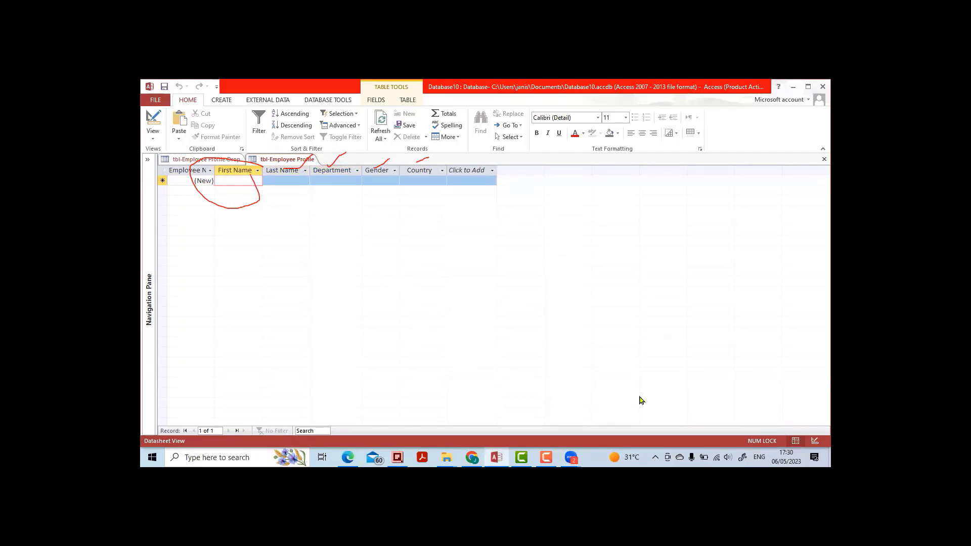
mouse_move(232, 206)
mouse_down()
mouse_move(374, 159)
mouse_move(435, 167)
mouse_move(404, 163)
mouse_up()
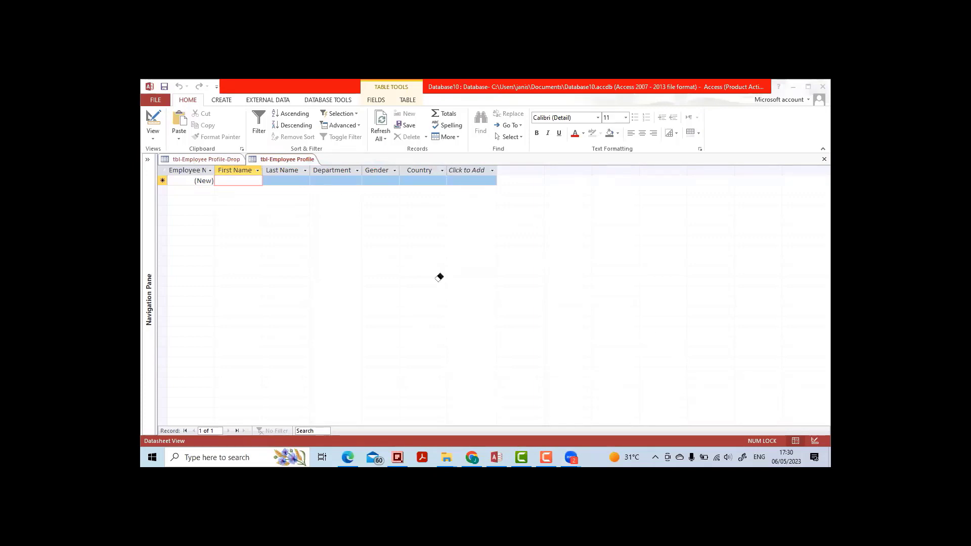
click(584, 368)
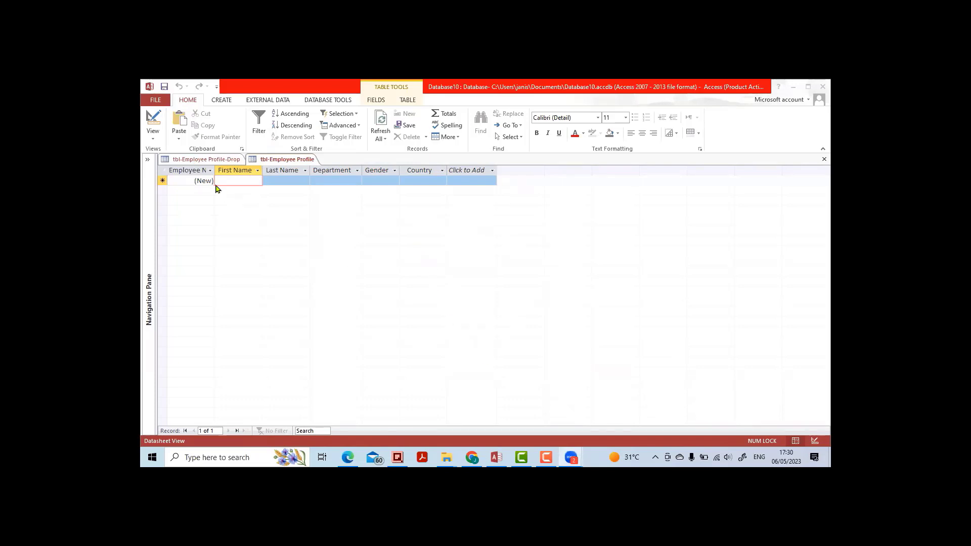
Step: Enter the employee's first name and last name in the first record of the tbl-Employee Profile table
click(228, 180)
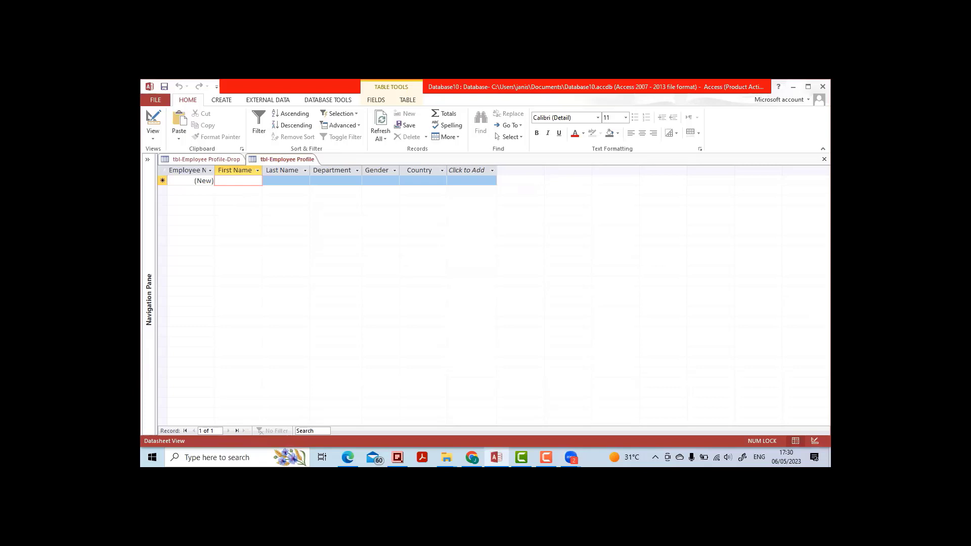
key(Caps_Lock)
text(RAVI)
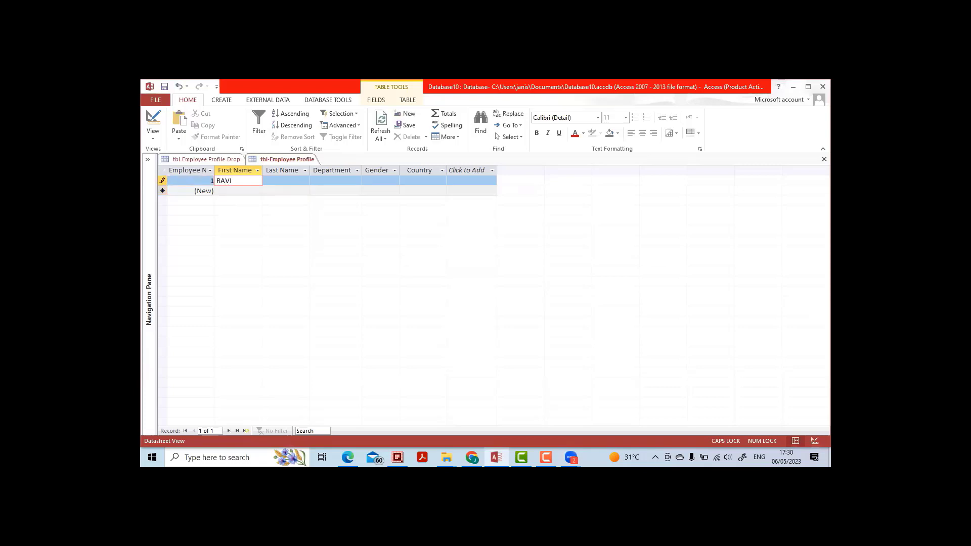
key(Tab)
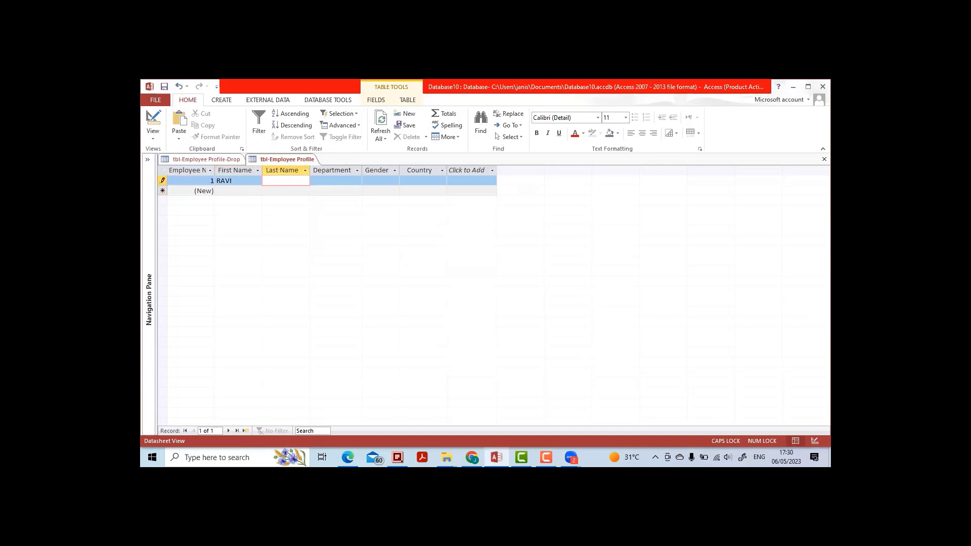
text(KALI)
key(Tab)
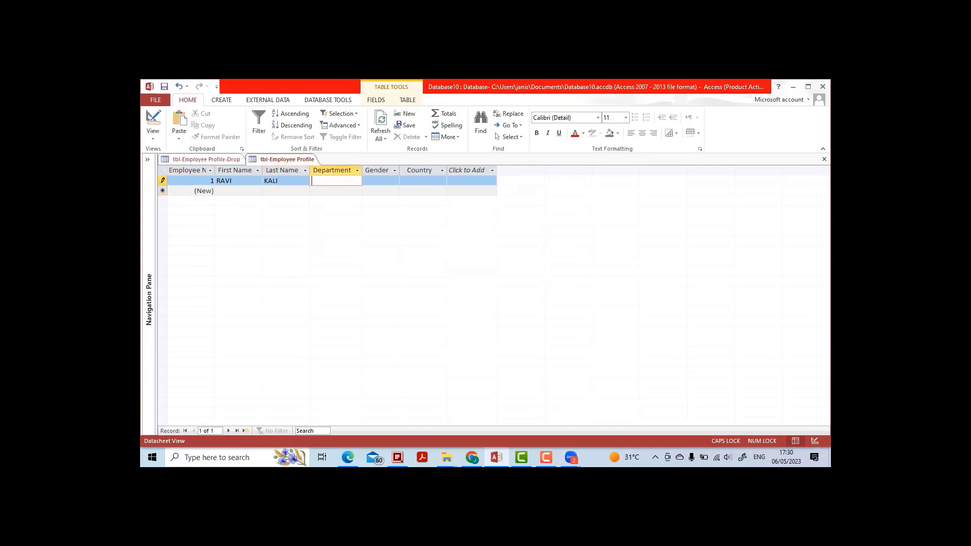
Step: Complete the first record with department PRODUCTION, gender MALE and country INDIA
text(PRODUCTION)
key(Tab)
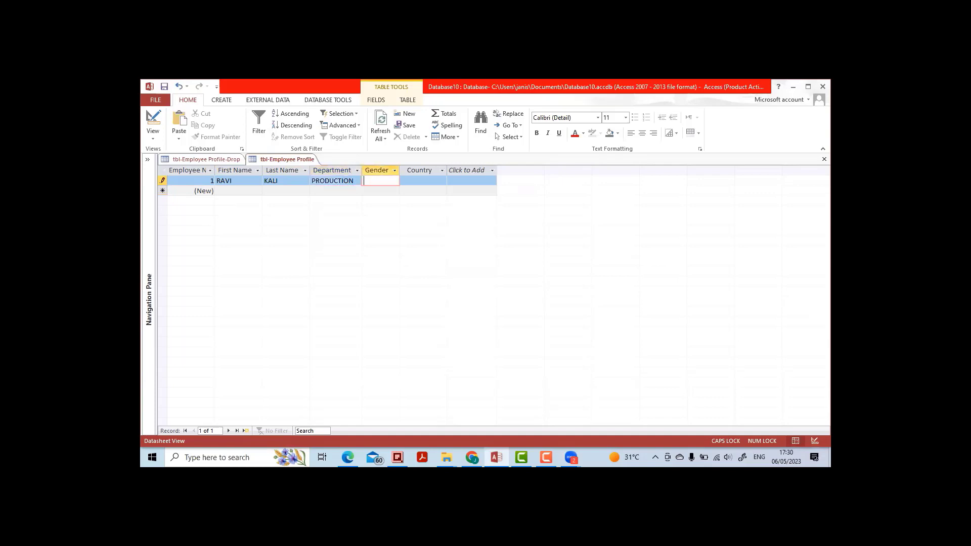
text(MALE)
key(Tab)
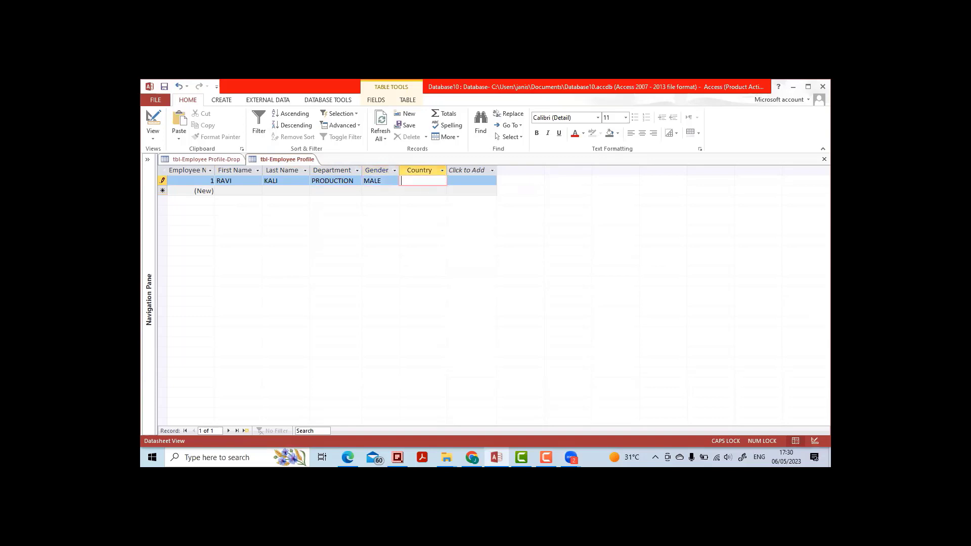
text(INDIA)
key(Down)
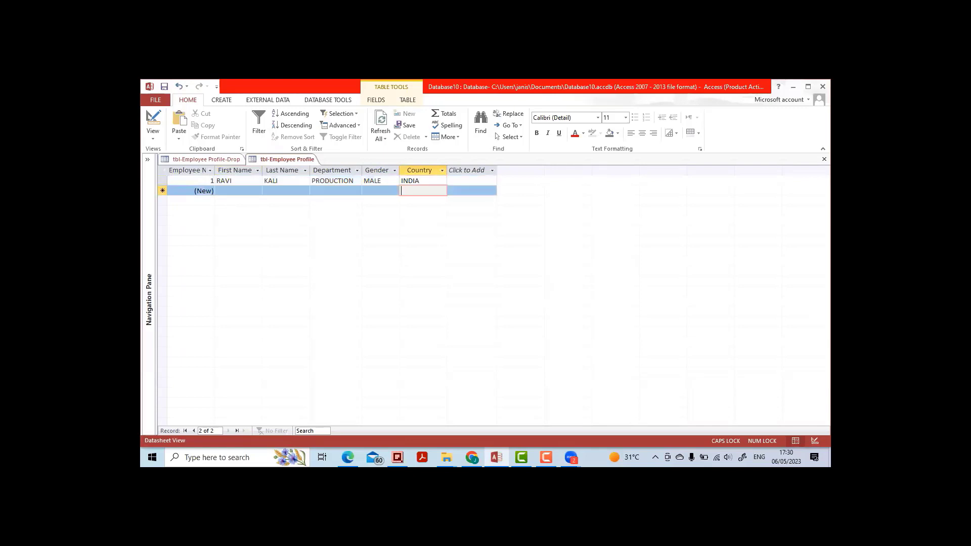
Step: Enter the second employee's first name and last name in a new record of tbl-Employee Profile
key(Left)
key(Left)
key(Left)
key(Left)
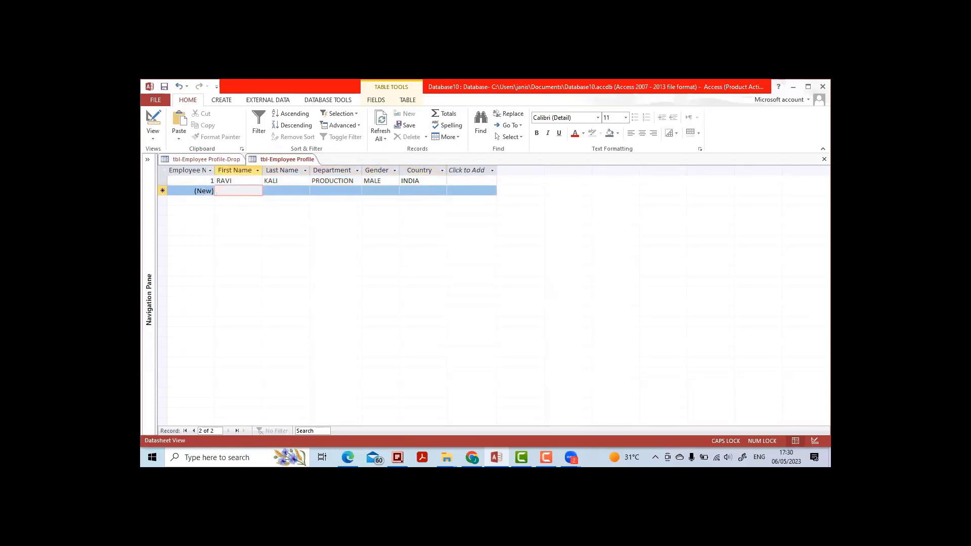
text(J)
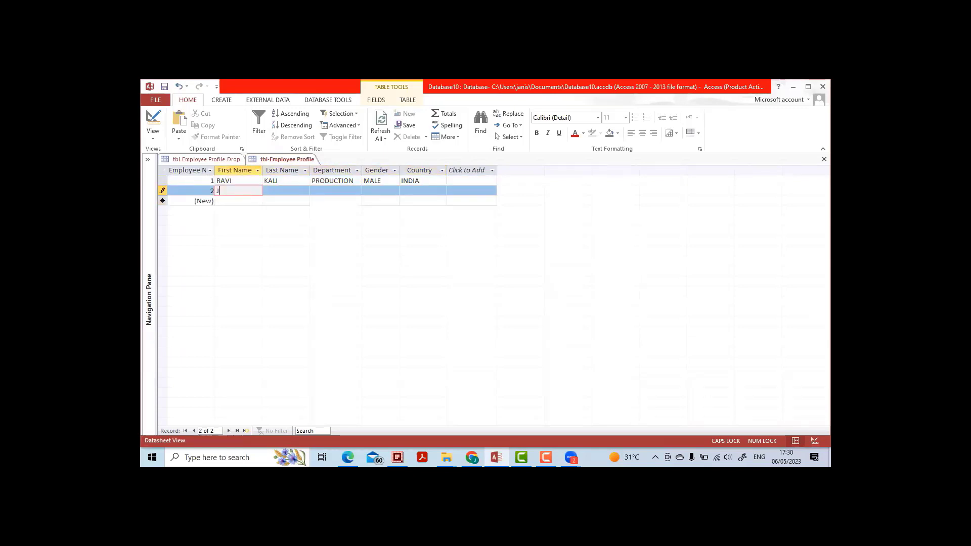
text(AMES)
key(Tab)
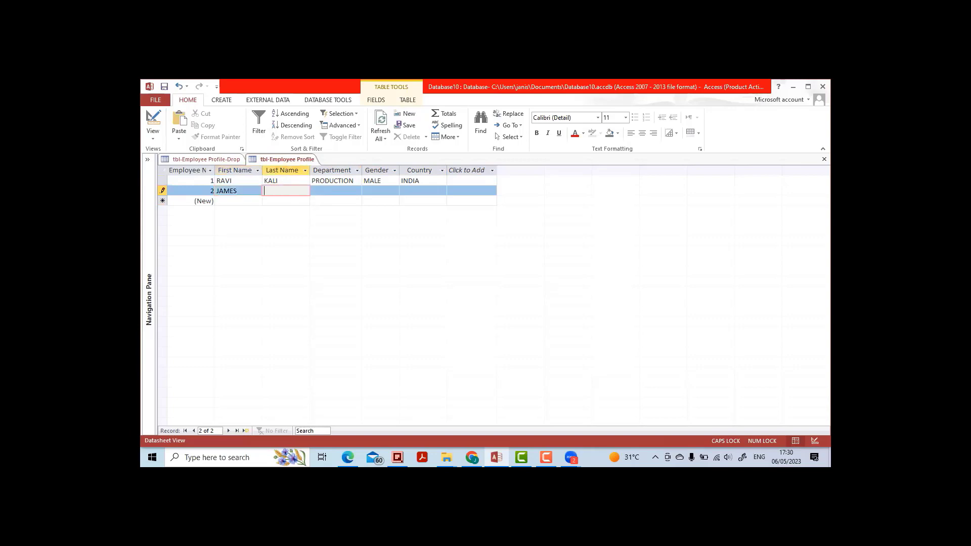
text(PALA)
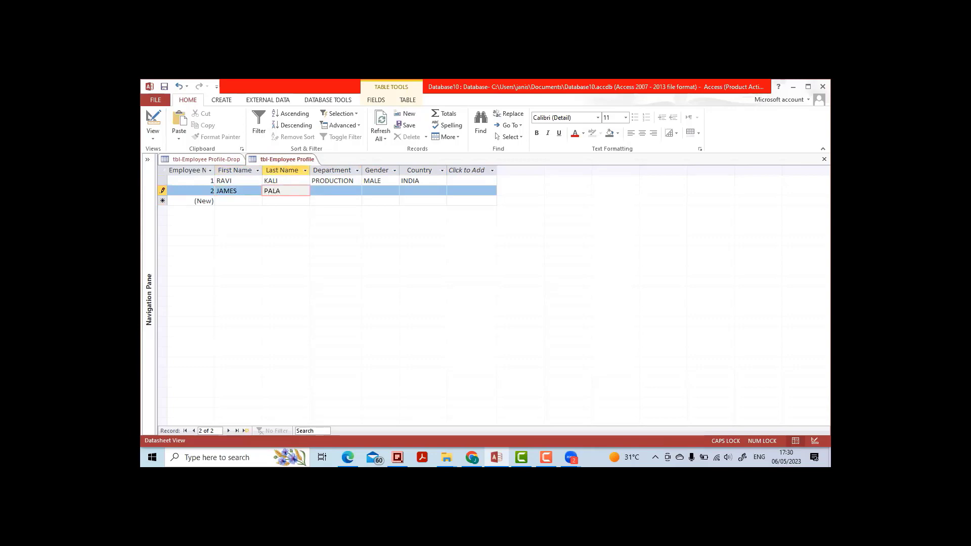
key(Tab)
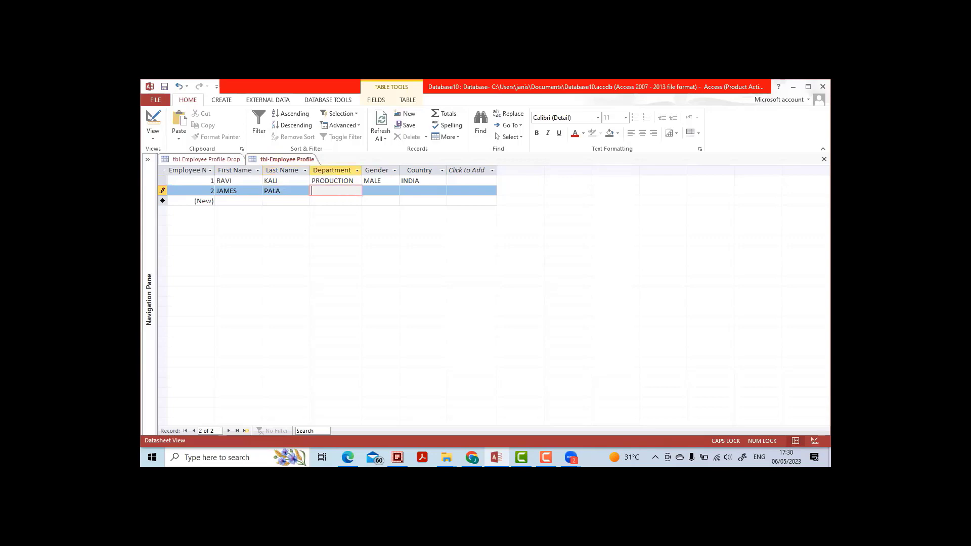
Step: Complete the second employee's record with department QUALITY, gender MALE and country SRILANKA
text(QUALITY)
key(Tab)
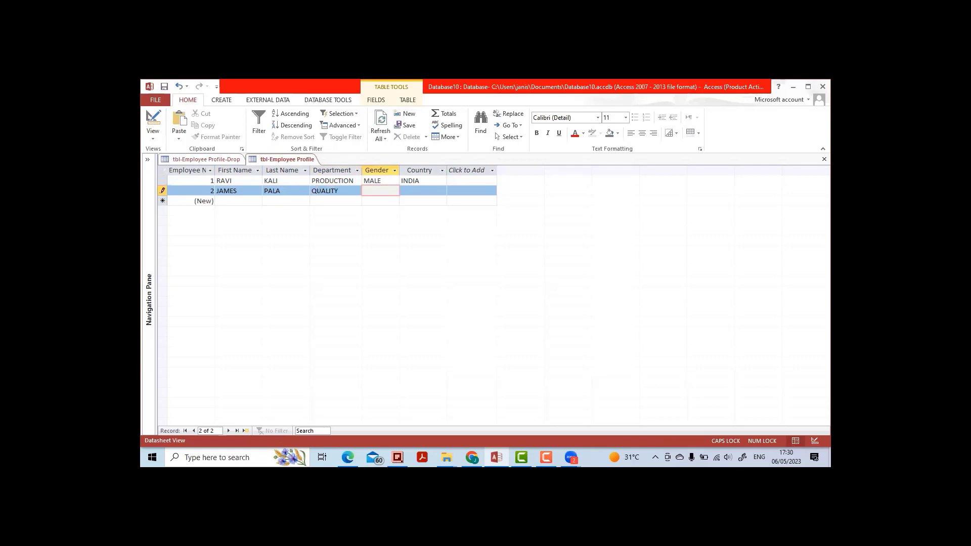
text(MALE)
key(Tab)
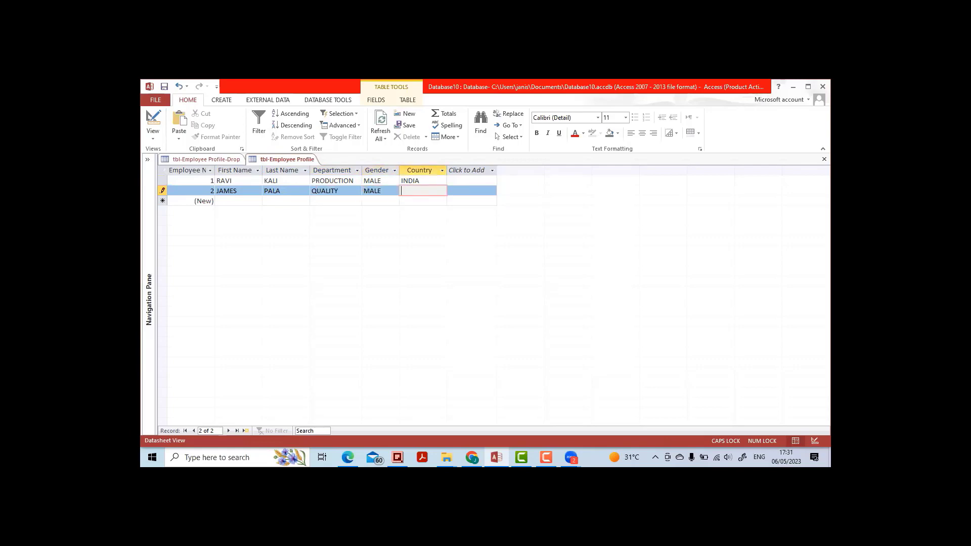
text(SRILANKA)
key(Down)
key(Left)
key(Left)
key(Left)
key(Left)
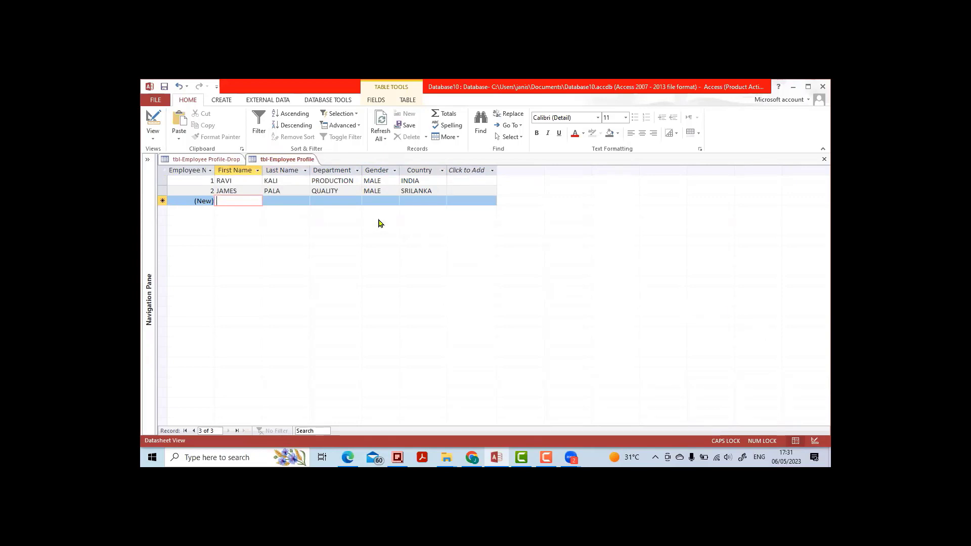
Step: Switch to the tbl-Employee Profile-Drop table and enter the employee's first name and last name in a new record
click(223, 160)
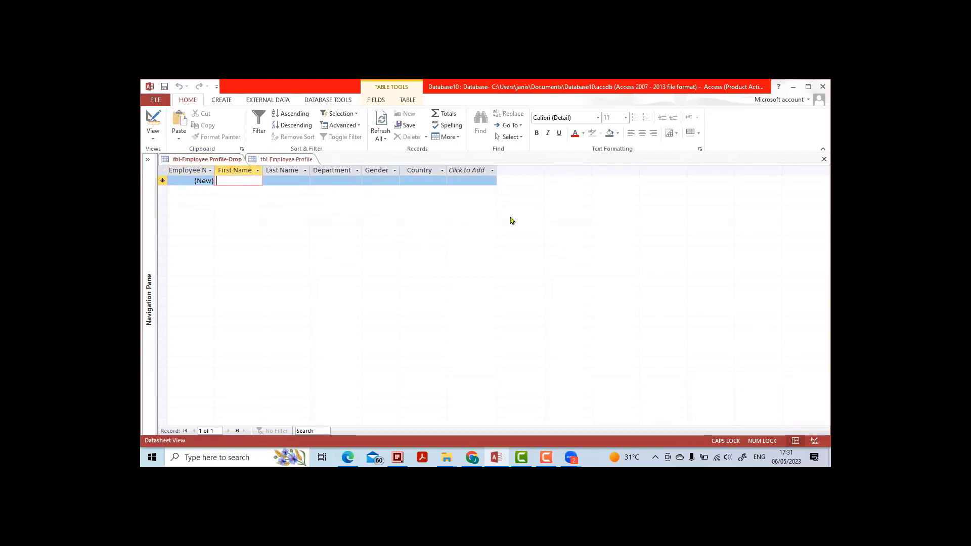
text(RAVI)
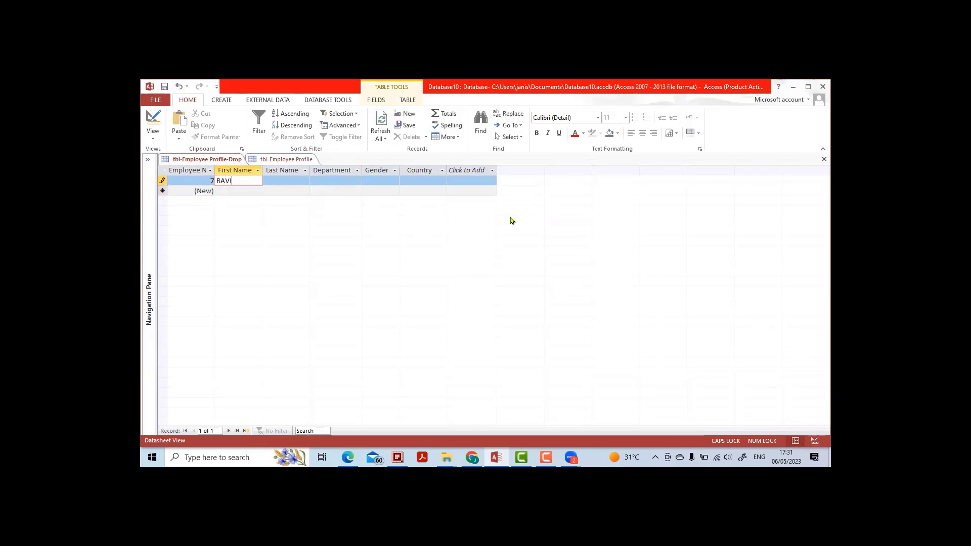
key(Tab)
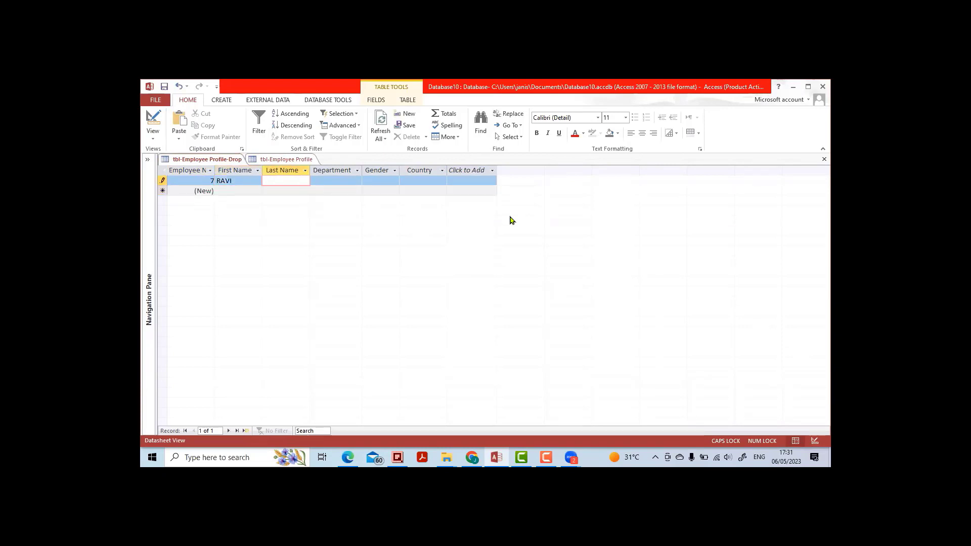
text(K)
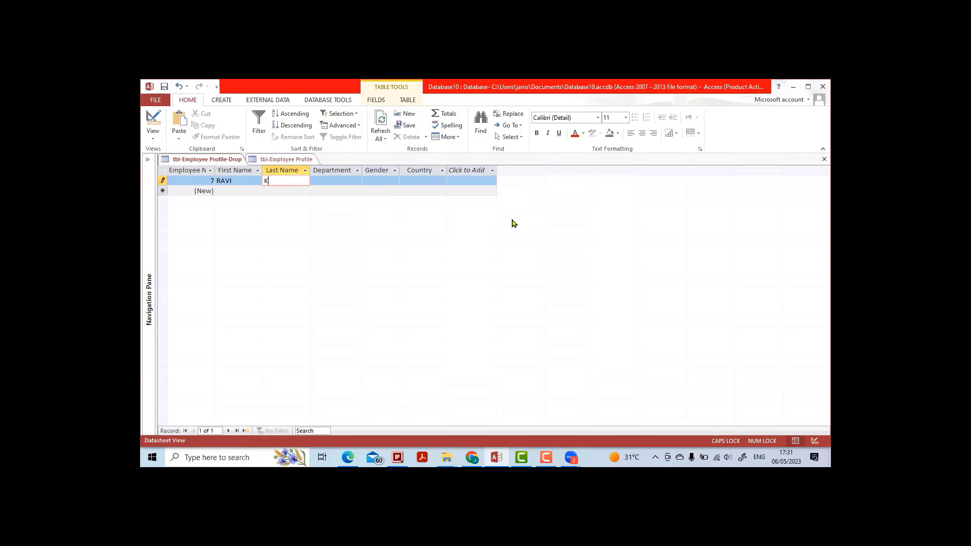
text(ALA)
key(Tab)
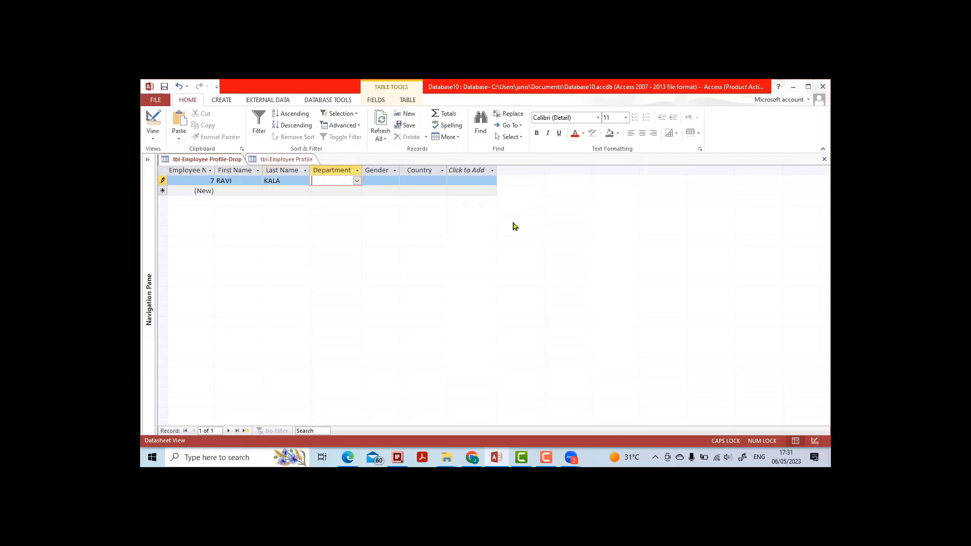
Step: Choose Production as the department, Male as the gender and India as the country for the first record of tbl-Employee Profile-Drop
click(357, 181)
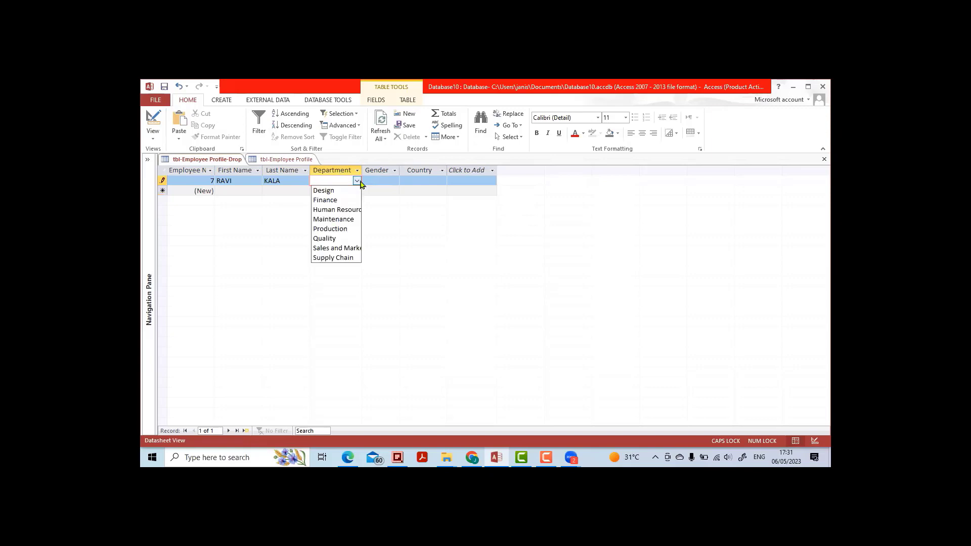
click(347, 229)
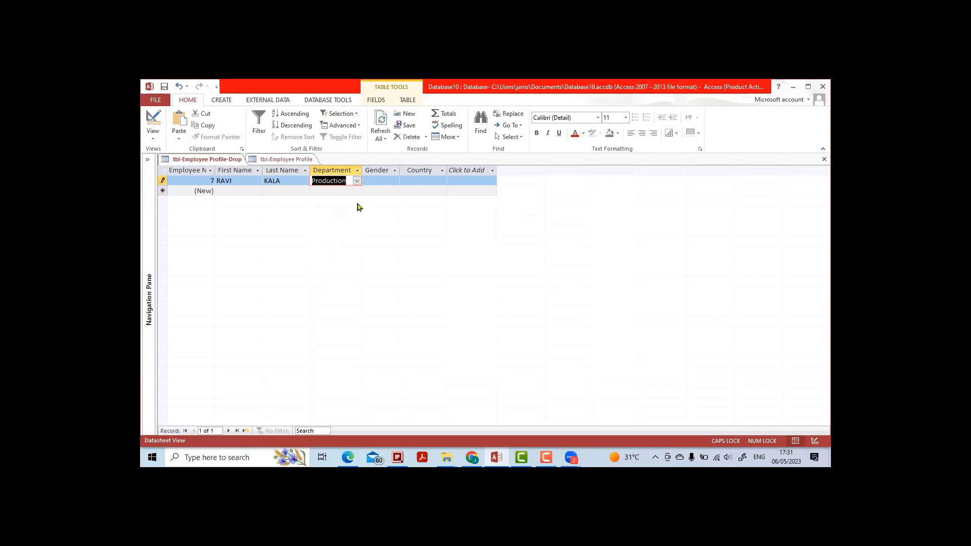
click(387, 182)
click(394, 182)
click(389, 200)
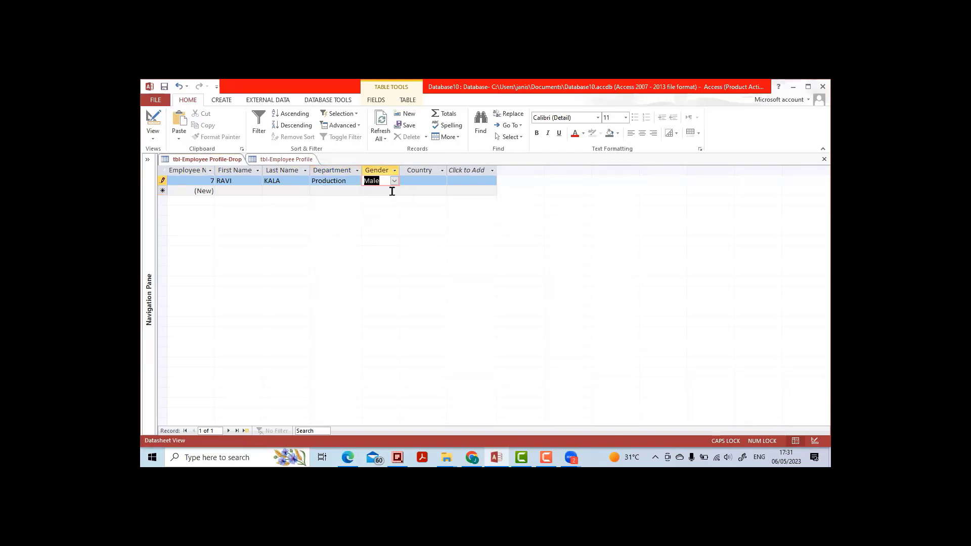
click(411, 181)
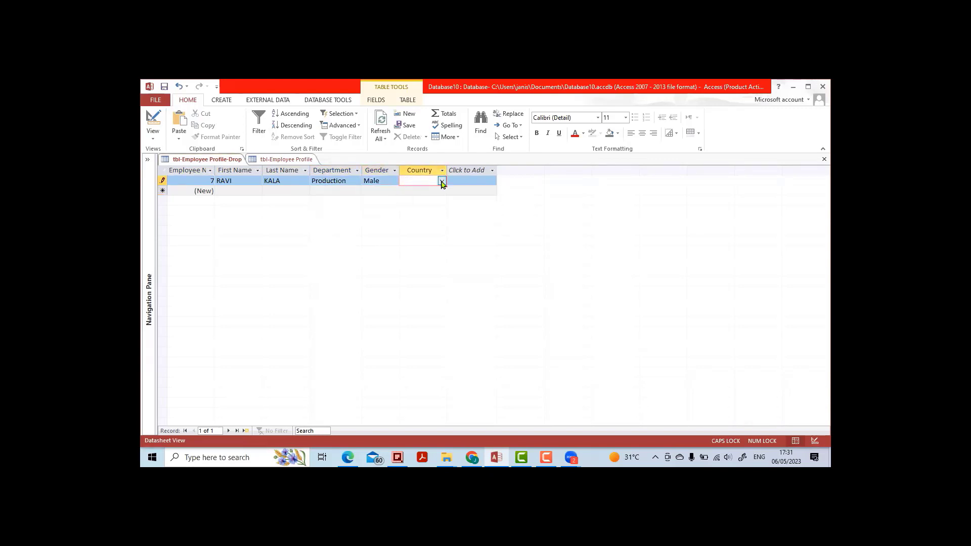
click(441, 181)
click(434, 200)
Step: Enter the second employee's first name and last name in a new record of tbl-Employee Profile-Drop
click(241, 191)
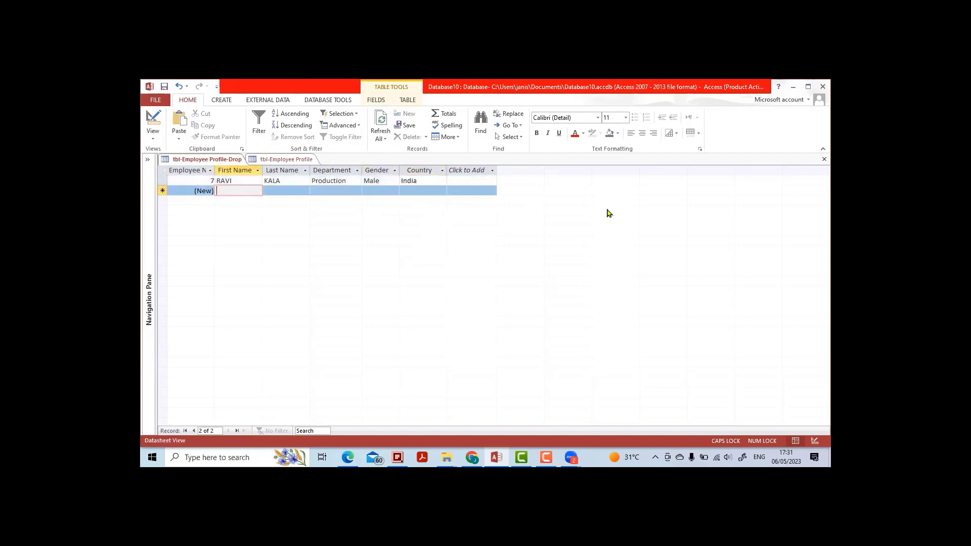
text(JAMES)
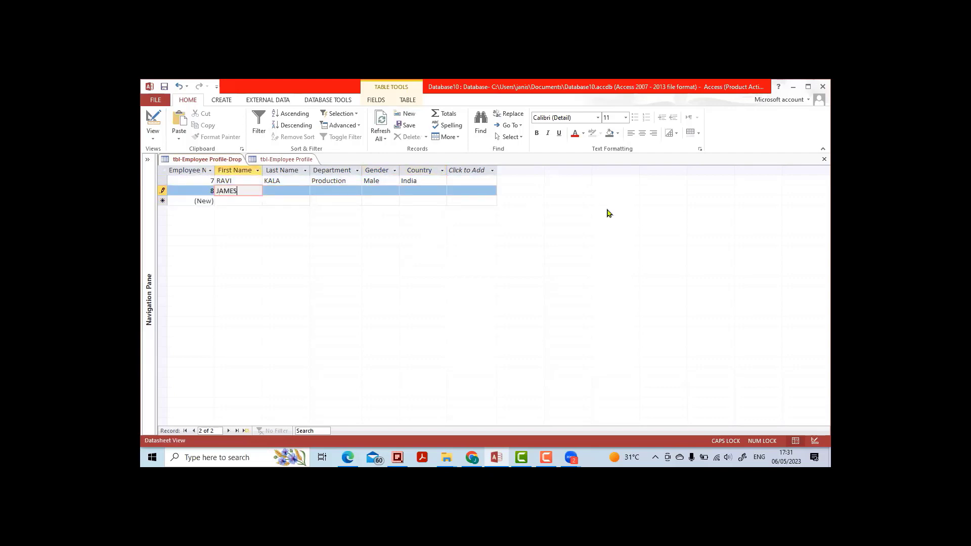
key(Tab)
text(PALA)
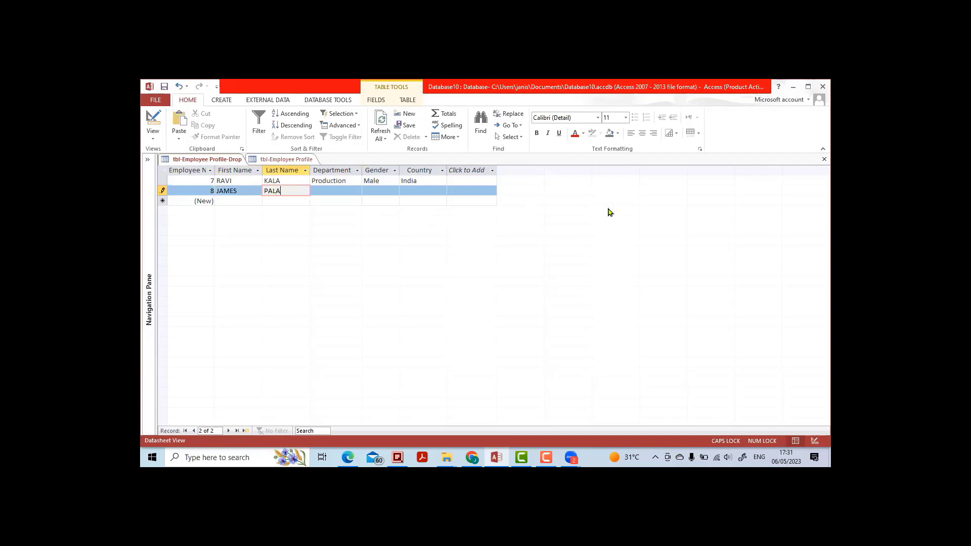
key(Tab)
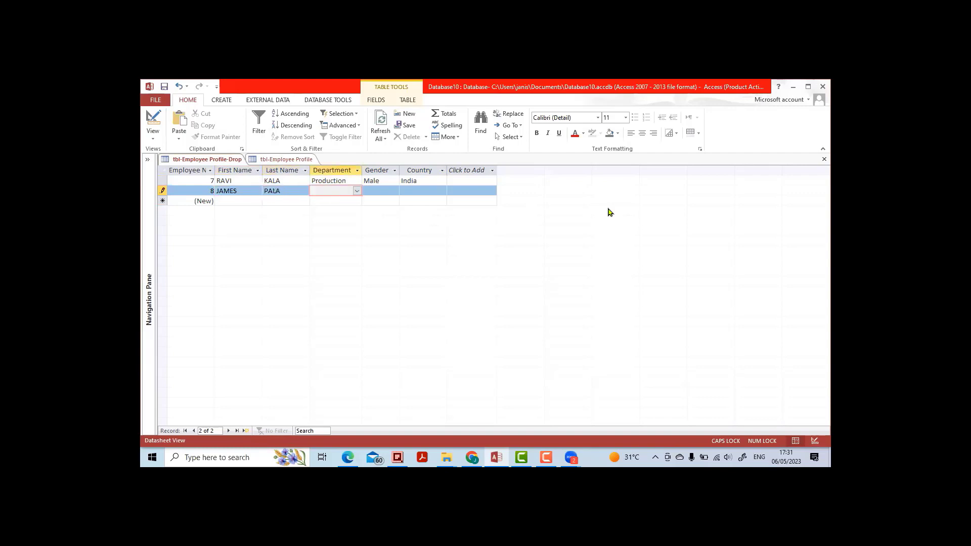
Step: Choose Quality as the department, Male as the gender and India as the country for the second record of tbl-Employee Profile-Drop
click(357, 192)
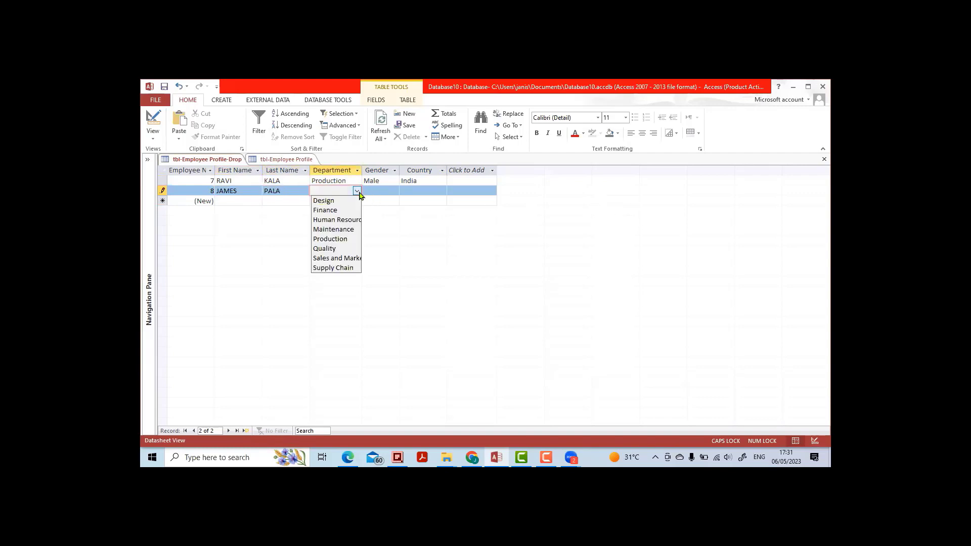
click(344, 249)
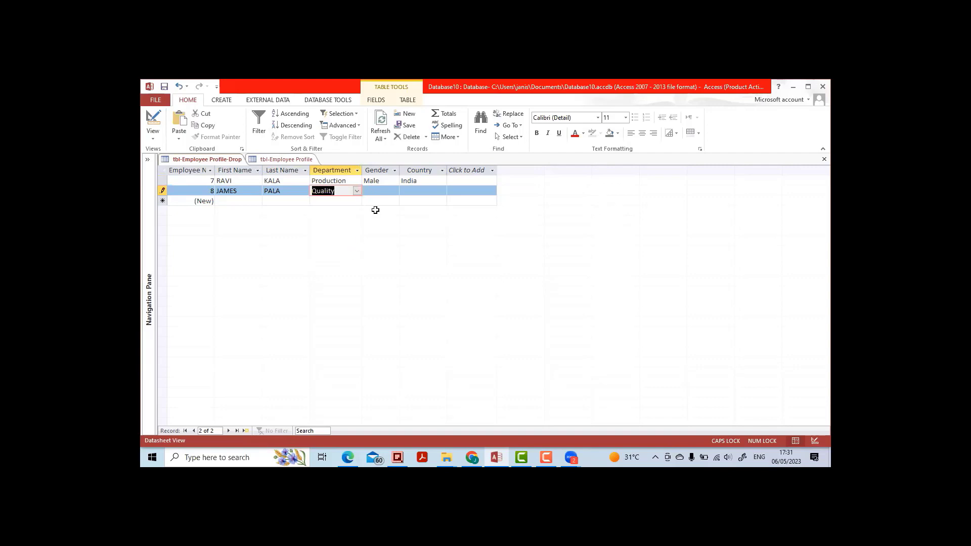
click(393, 191)
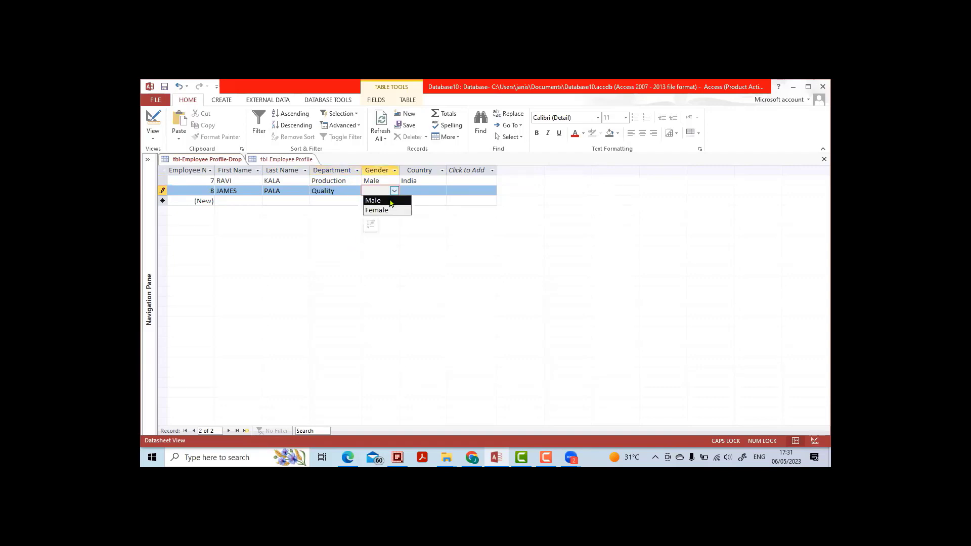
click(391, 202)
click(412, 191)
click(441, 191)
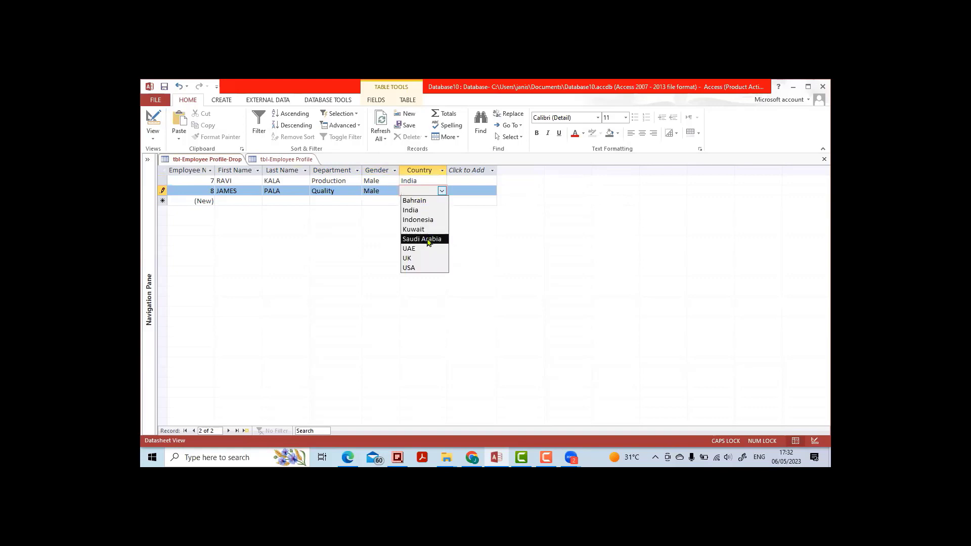
click(423, 209)
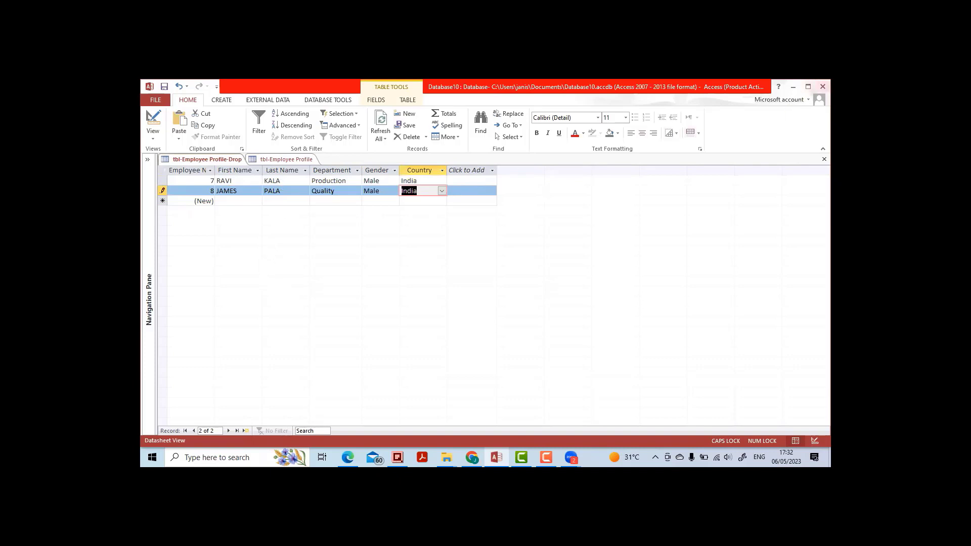
Step: Close the database and Access, allowing the clipboard to be emptied and saving the layout changes to tbl-Employee Profile
click(823, 87)
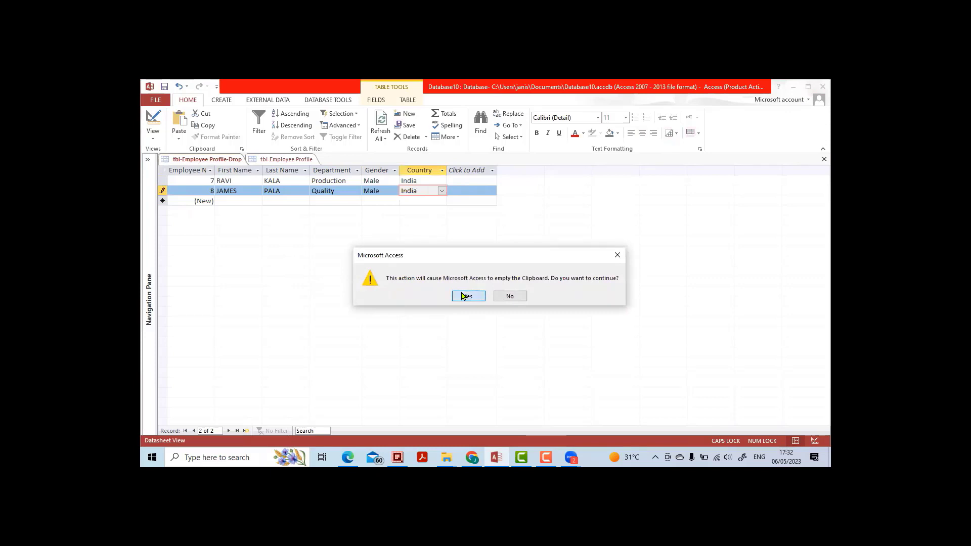
click(464, 296)
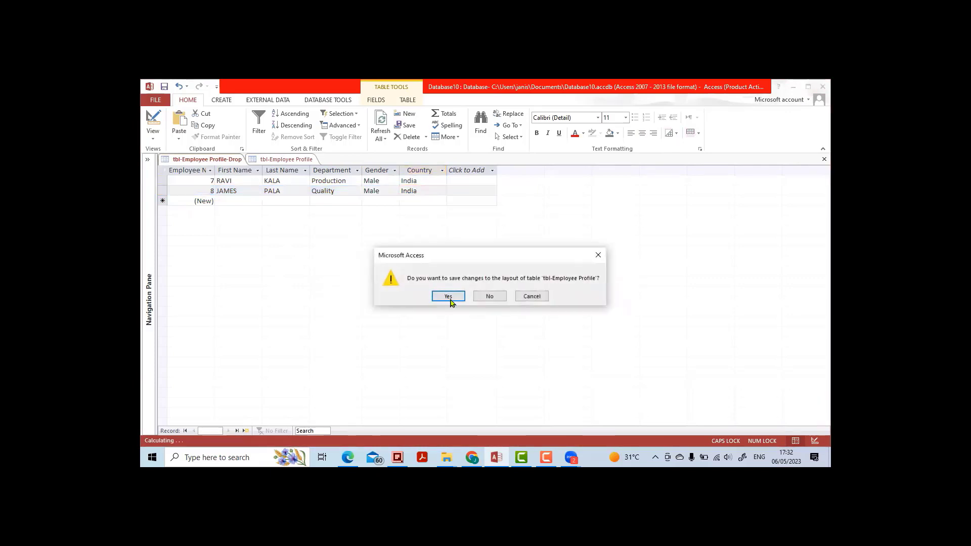
click(450, 297)
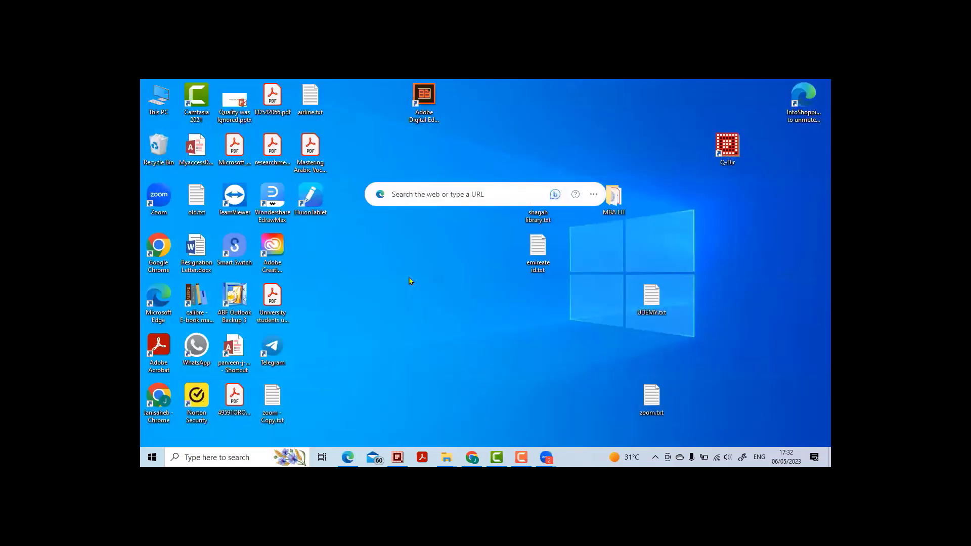
Step: Search Windows for Access, launch Access 2013 and dismiss the Office activation wizard
click(240, 456)
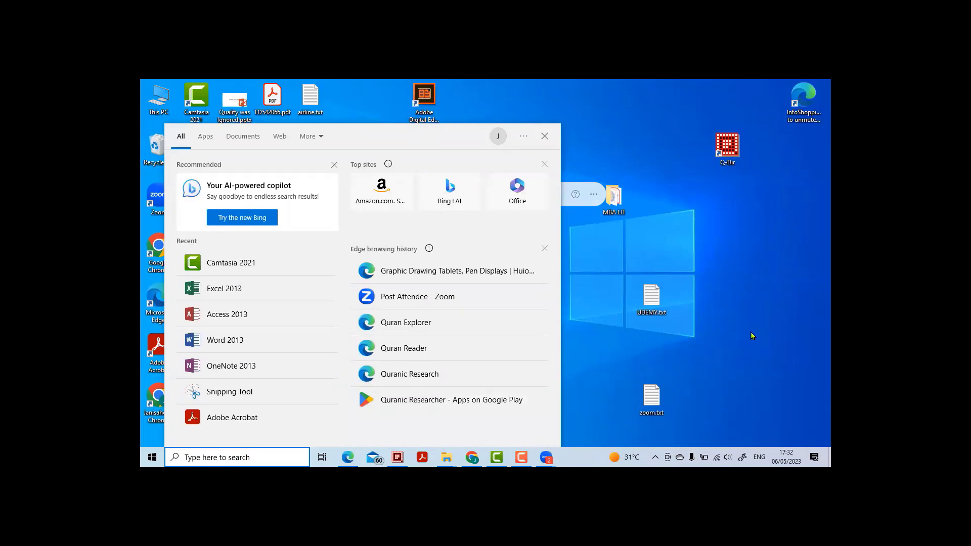
text(ACCES)
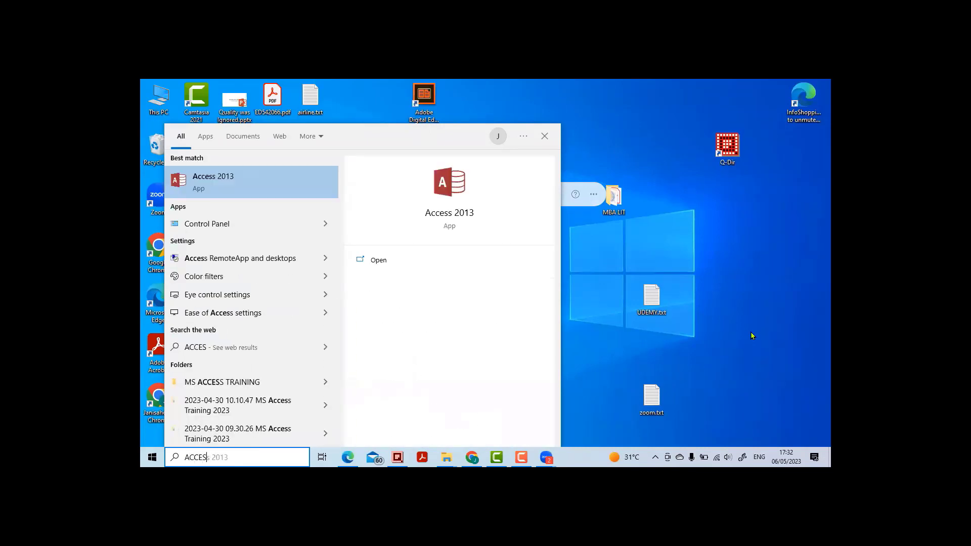
click(219, 188)
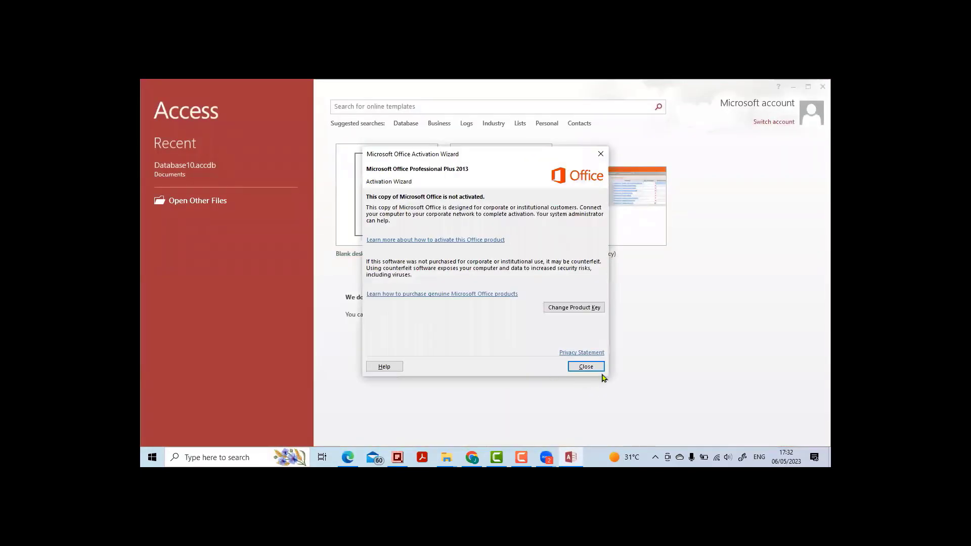
click(599, 369)
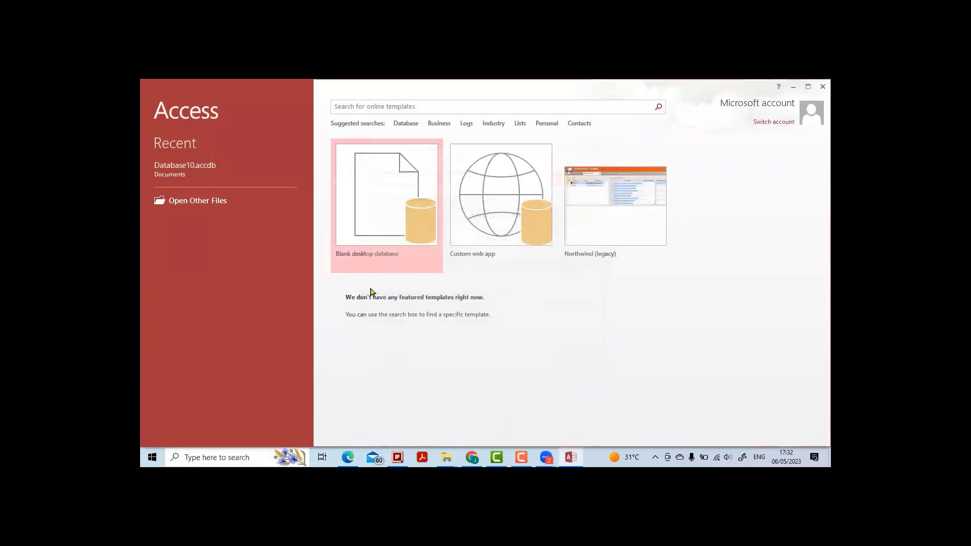
Step: Create a blank desktop database with the file name EMPLOYEE.accdb in the Documents folder
click(376, 201)
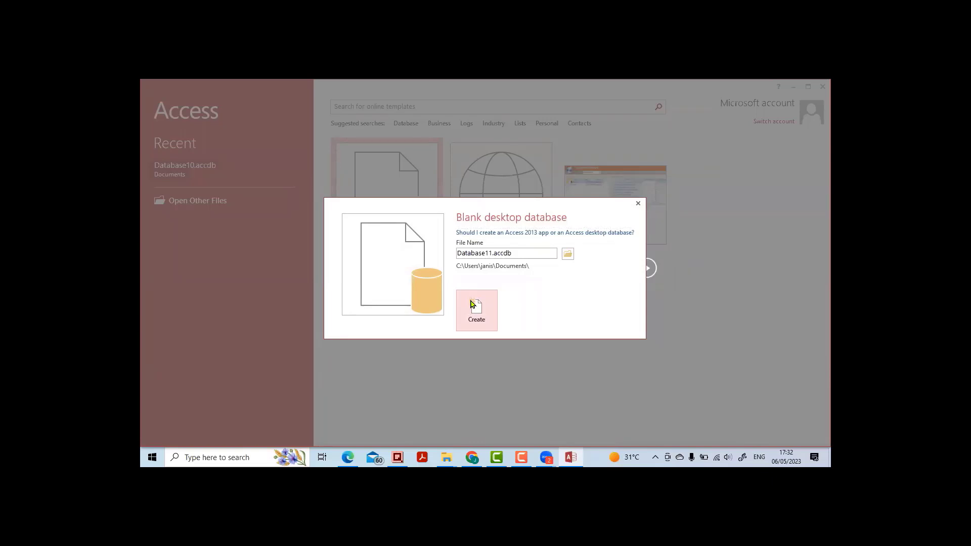
click(490, 254)
drag(491, 254, 434, 254)
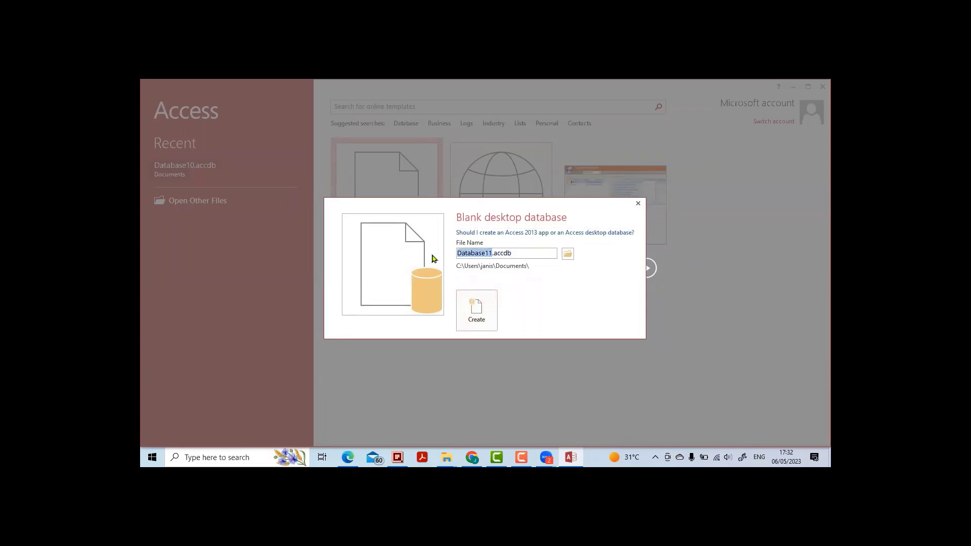
text(EMPLOY)
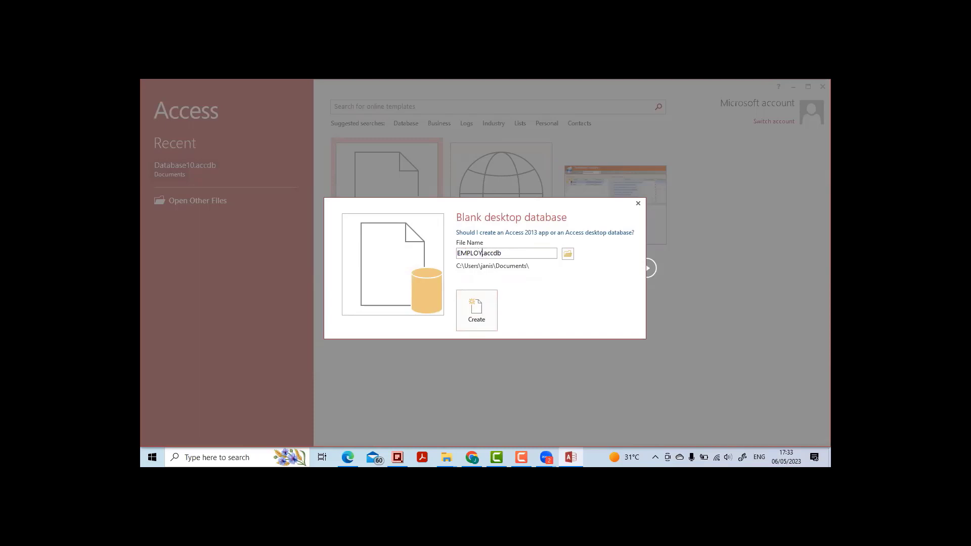
text(EE)
key(Return)
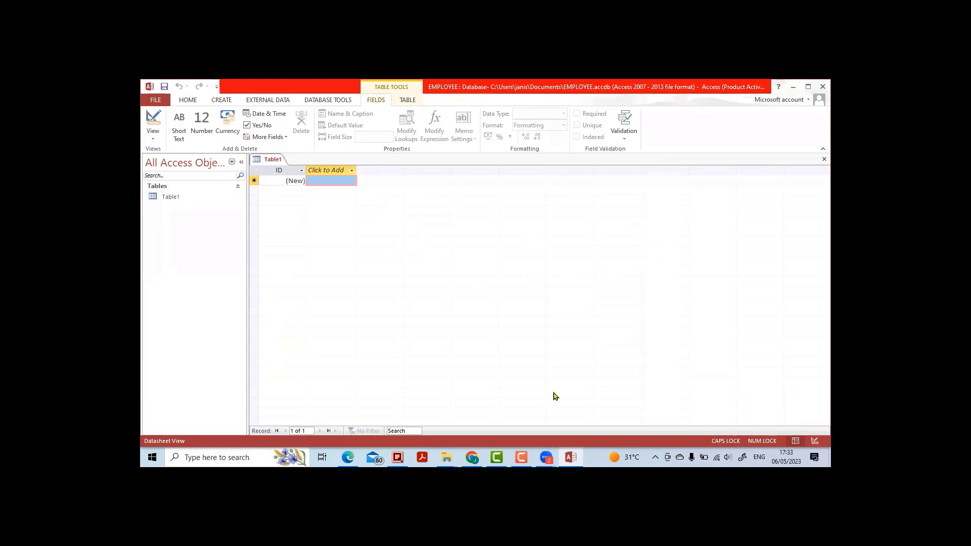
key(ctrl+2)
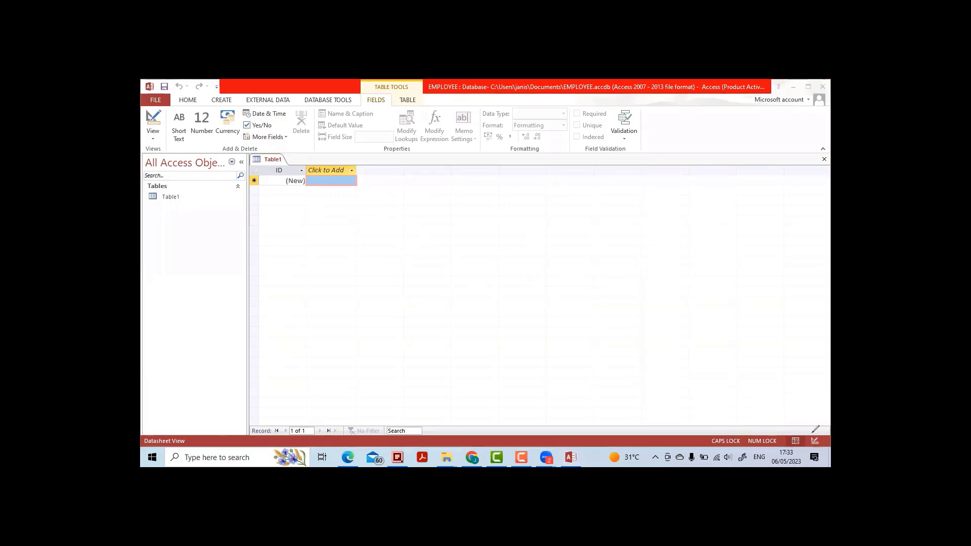
mouse_move(812, 421)
mouse_down()
mouse_move(790, 445)
mouse_move(815, 461)
mouse_up()
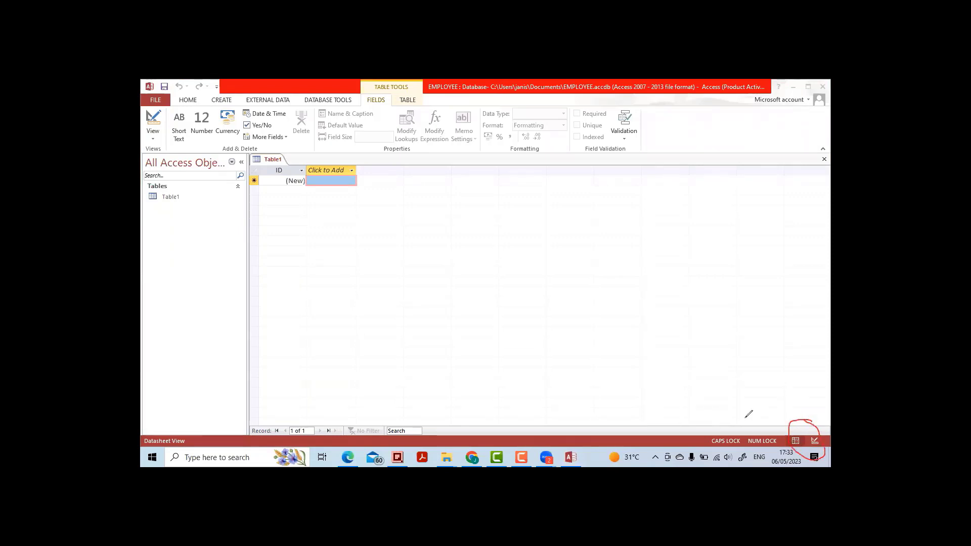
Step: Switch the new table to Design View, saving it under the name tbl-employee Profile
click(815, 441)
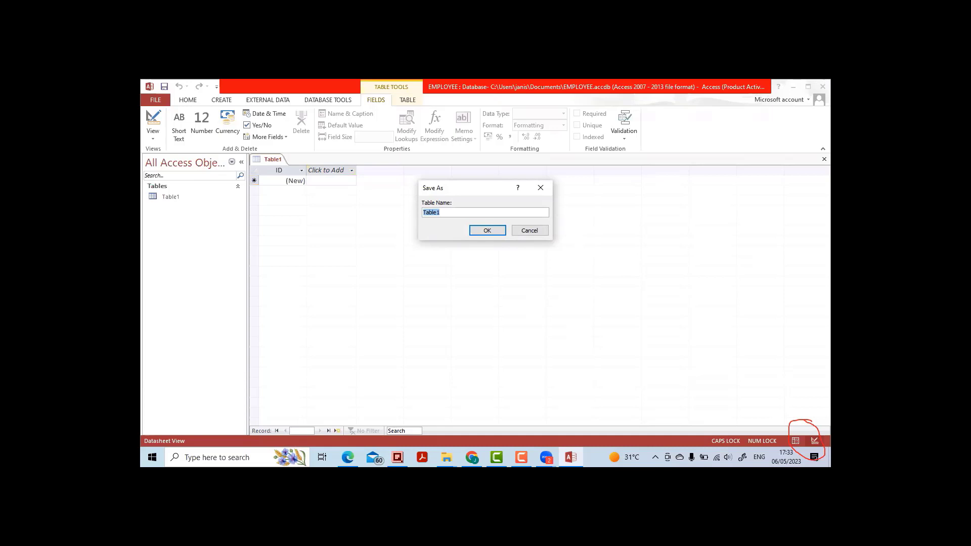
text(T)
key(BackSpace)
key(BackSpace)
key(Caps_Lock)
text(tbl-employee)
key(Caps_Lock)
text(P)
key(Caps_Lock)
text(rofile)
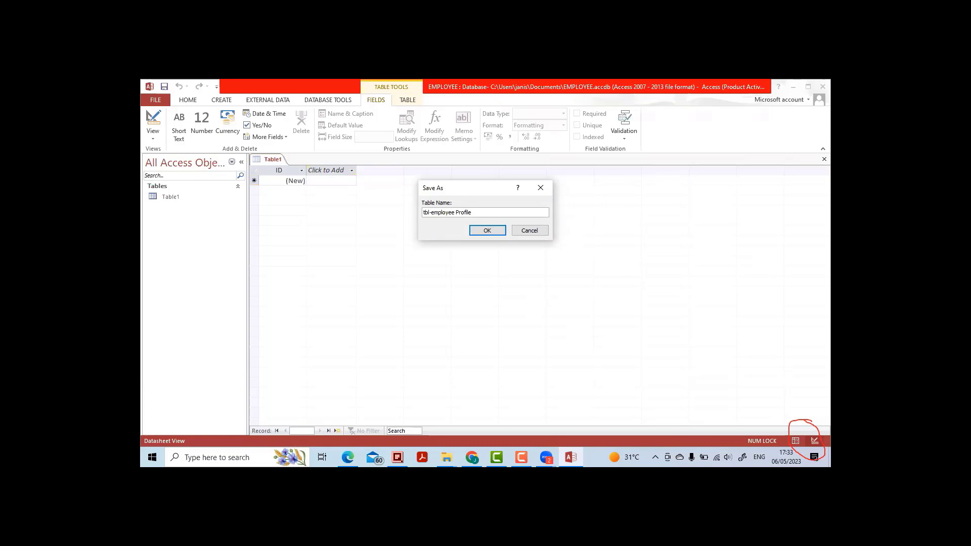
key(Return)
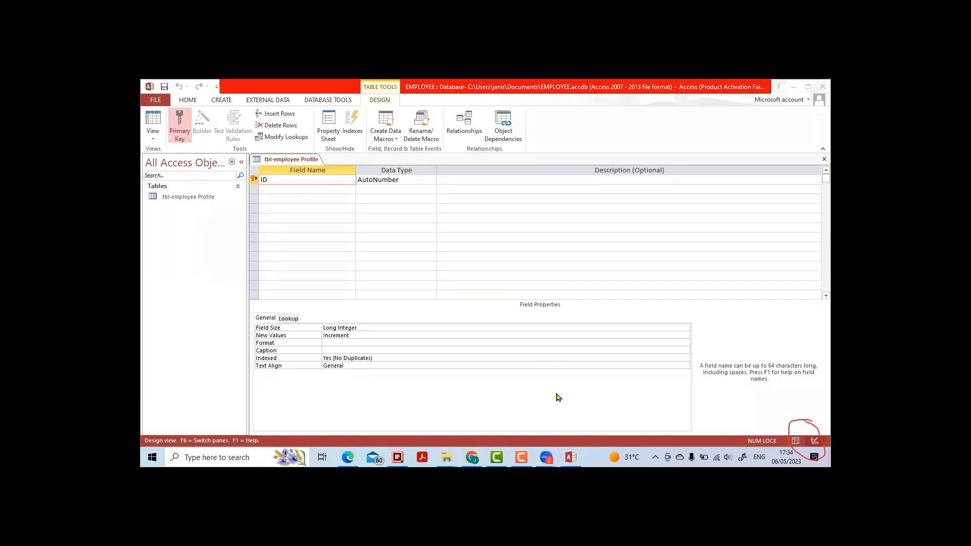
mouse_move(203, 106)
mouse_down()
mouse_move(165, 95)
mouse_move(154, 146)
mouse_move(205, 133)
mouse_up()
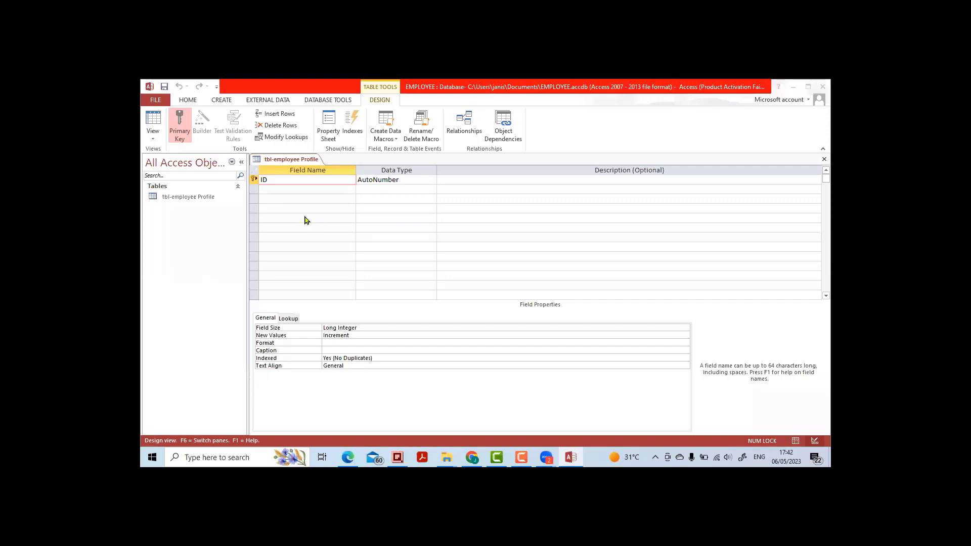
Step: Add a First Name field with the Short Text data type below the ID field
click(313, 190)
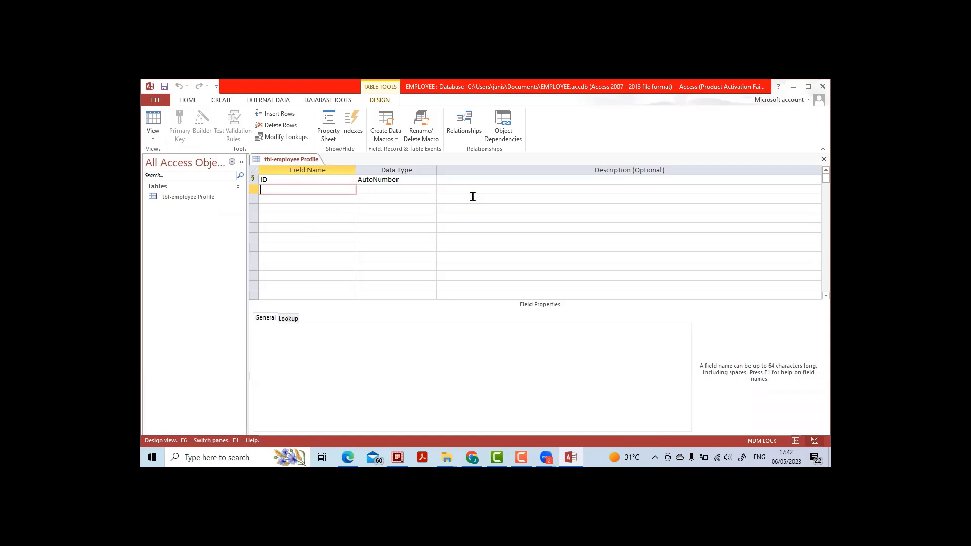
text(f)
key(Caps_Lock)
key(Caps_Lock)
text(ire)
key(BackSpace)
text(st)
key(Caps_Lock)
text(N)
key(Caps_Lock)
text(ame)
key(Tab)
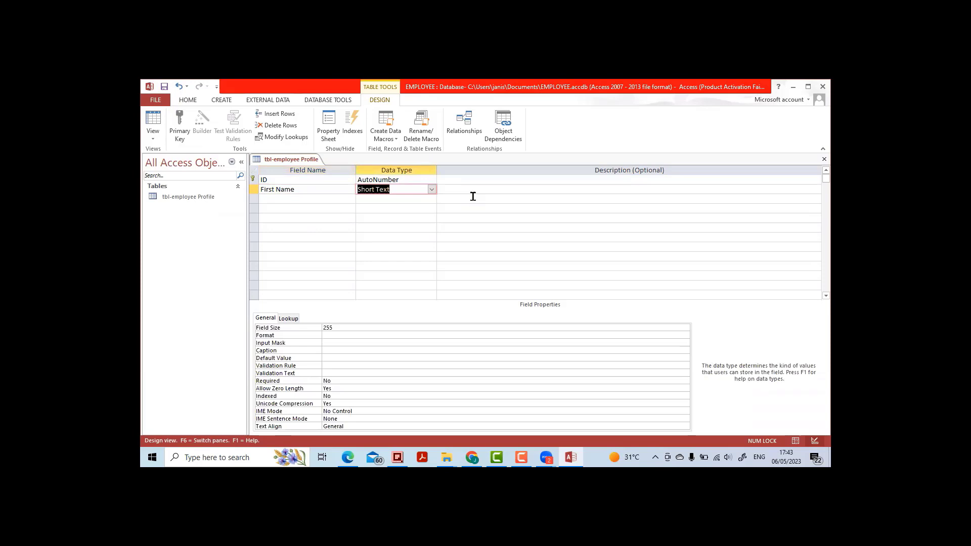
Step: Add a Last Name field with the Short Text data type below First Name
key(Tab)
key(Tab)
key(Caps_Lock)
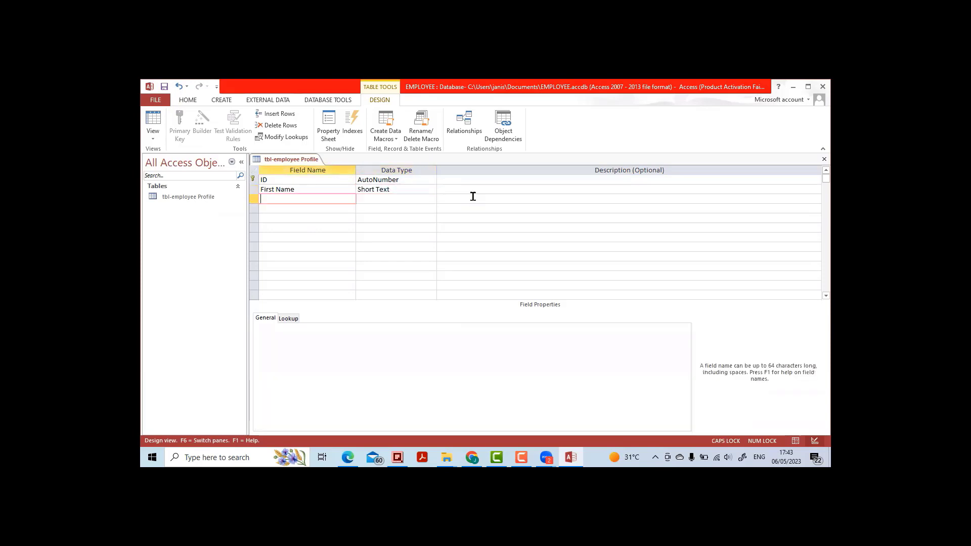
text(L)
key(Caps_Lock)
text(ast)
key(Caps_Lock)
text(N)
key(Caps_Lock)
text(ame)
key(Tab)
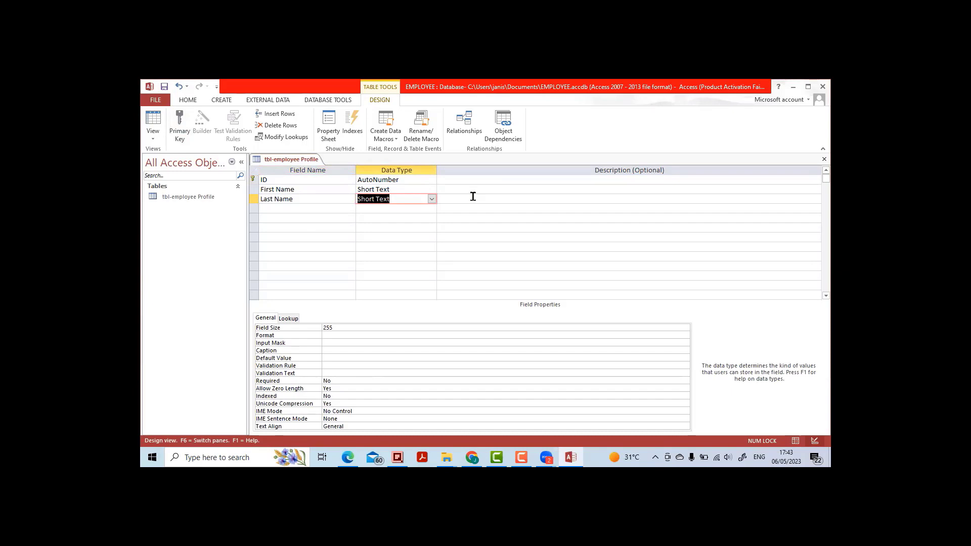
Step: Add a Department field with the Short Text data type below Last Name
key(Down)
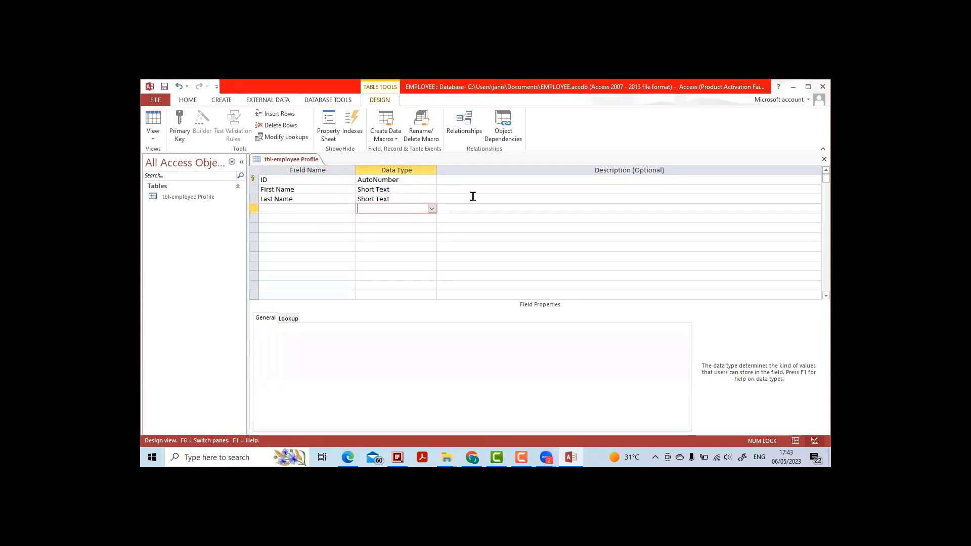
key(Left)
key(Caps_Lock)
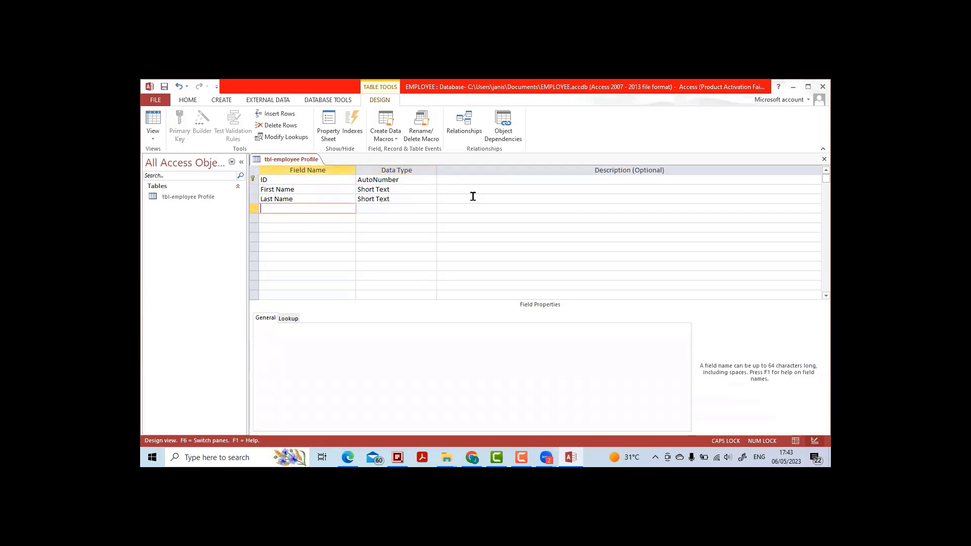
text(D)
key(Caps_Lock)
text(e)
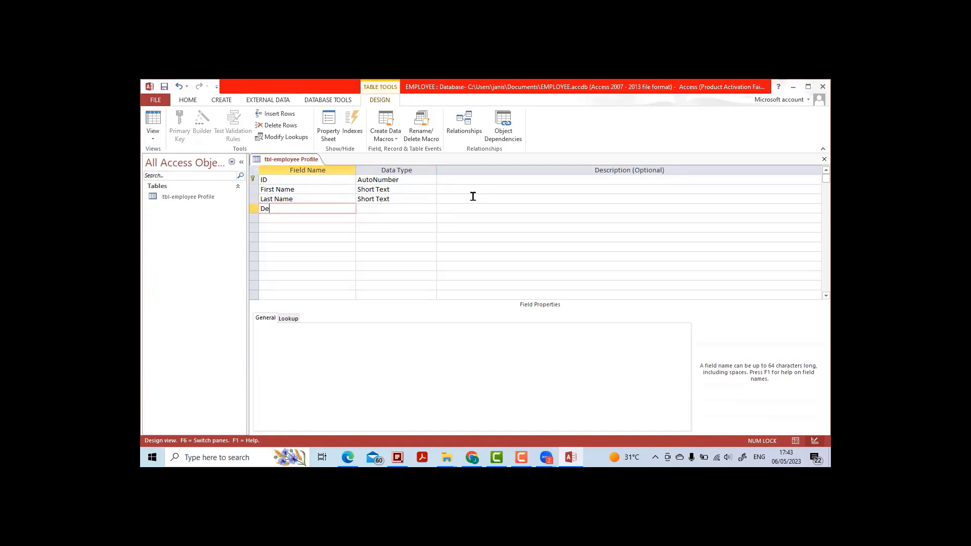
text(partment)
key(Tab)
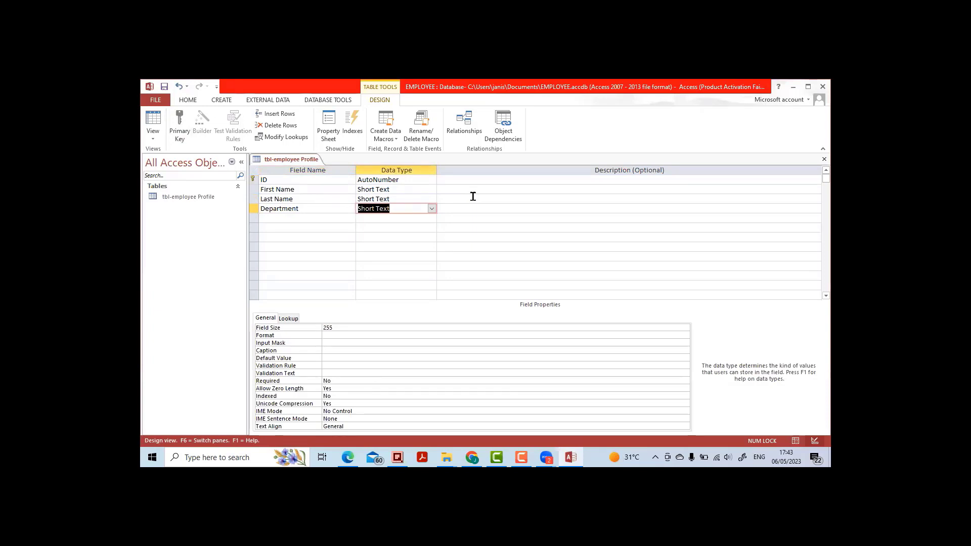
Step: Add a Gender field with the Short Text data type below Department
key(Down)
key(Left)
key(Caps_Lock)
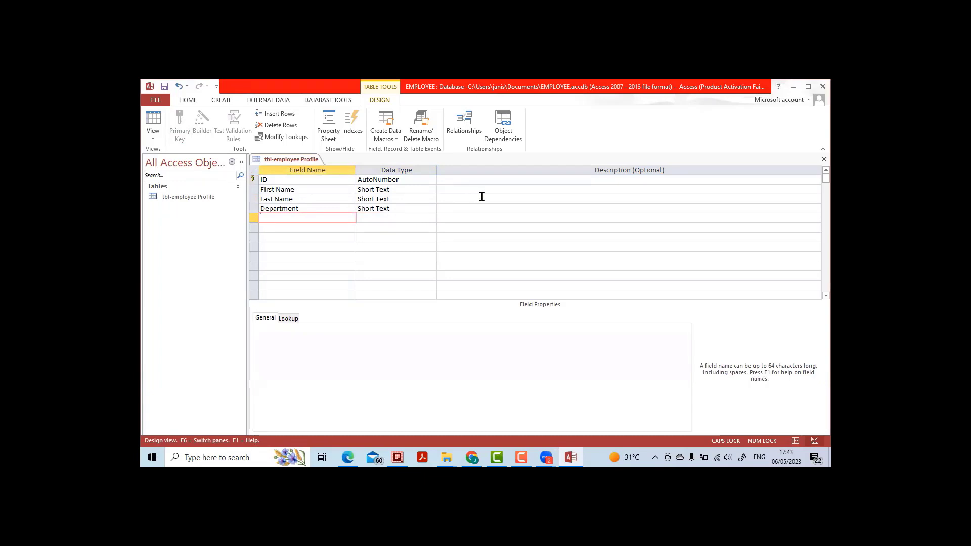
text(G)
key(Caps_Lock)
text(ene)
text(er)
key(Tab)
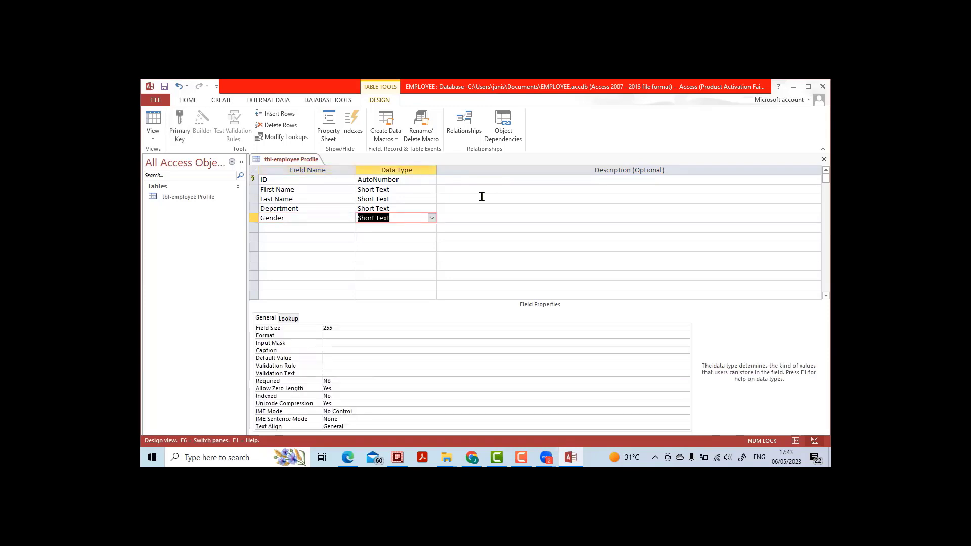
Step: Add a Country field with the Short Text data type below Gender
key(Tab)
key(Tab)
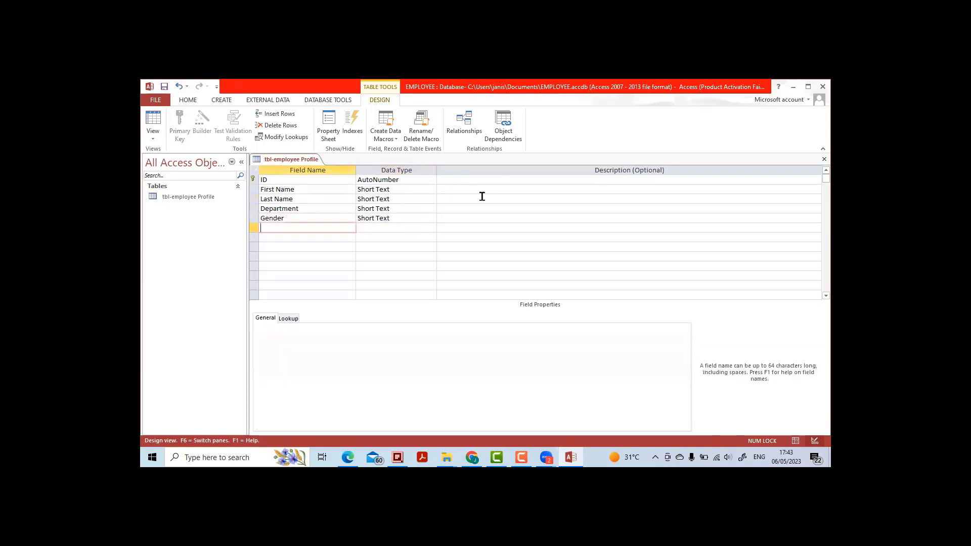
key(Caps_Lock)
text(C)
key(Caps_Lock)
text(ount)
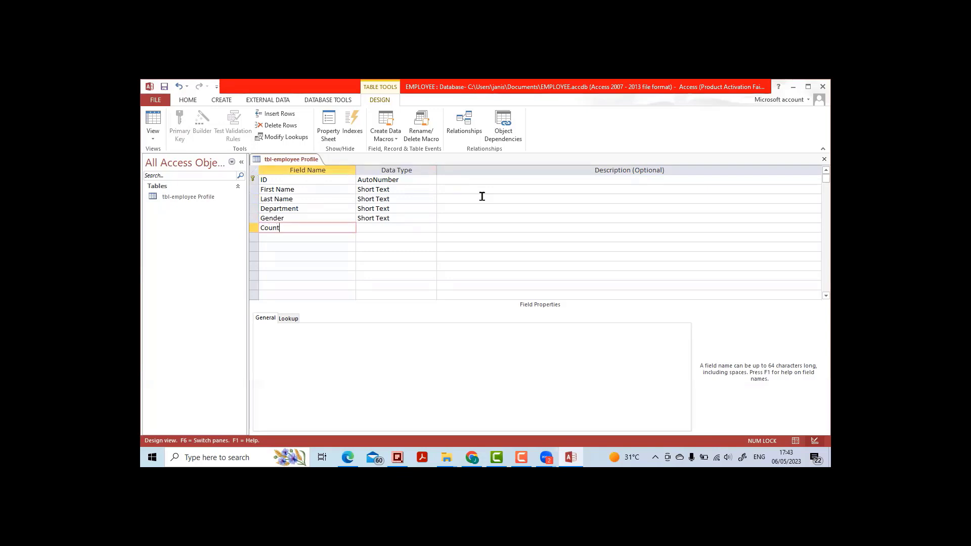
text(ry)
key(Tab)
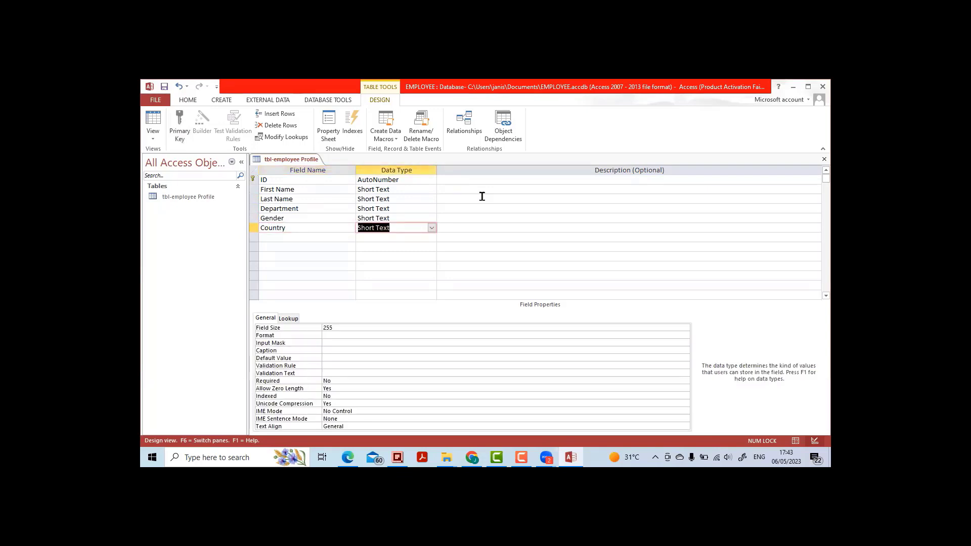
Step: Review the field names and data types in the employee profile table design
key(Down)
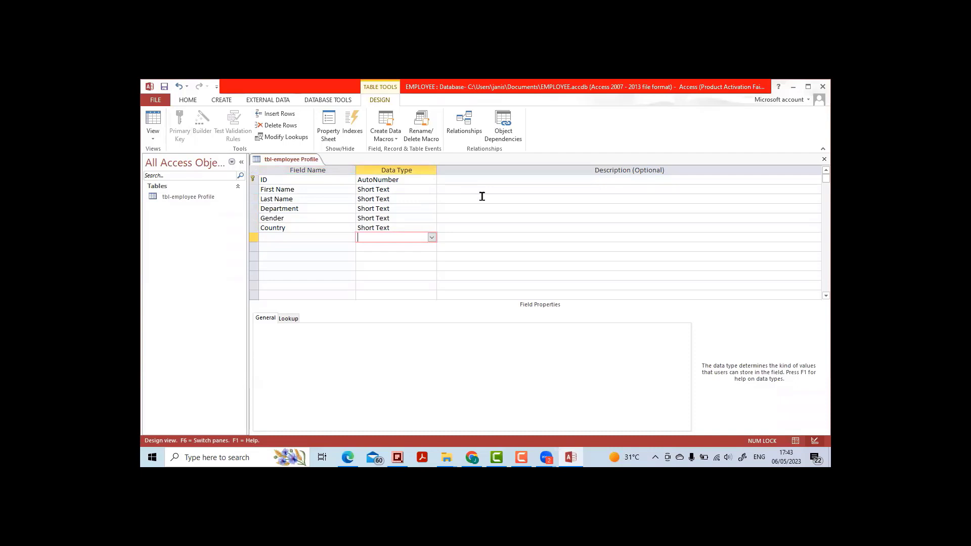
key(Up)
key(Up)
key(Up)
key(Up)
key(Up)
key(Up)
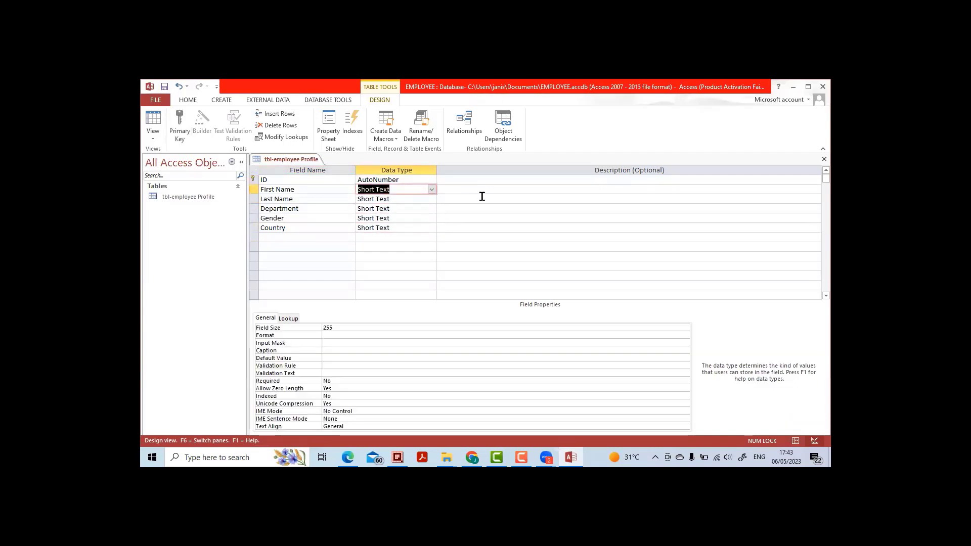
key(Down)
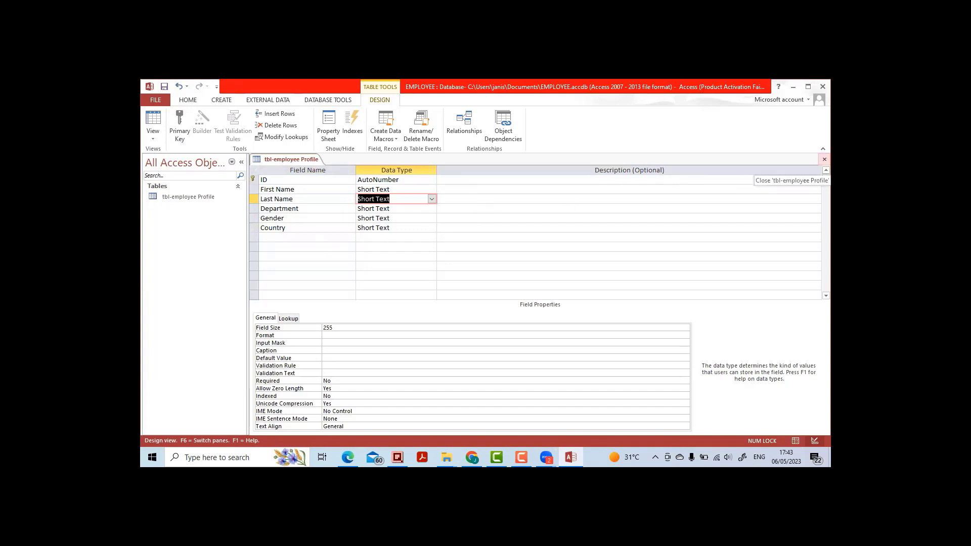
Step: Close the tbl-employee Profile design and save its changes
click(563, 456)
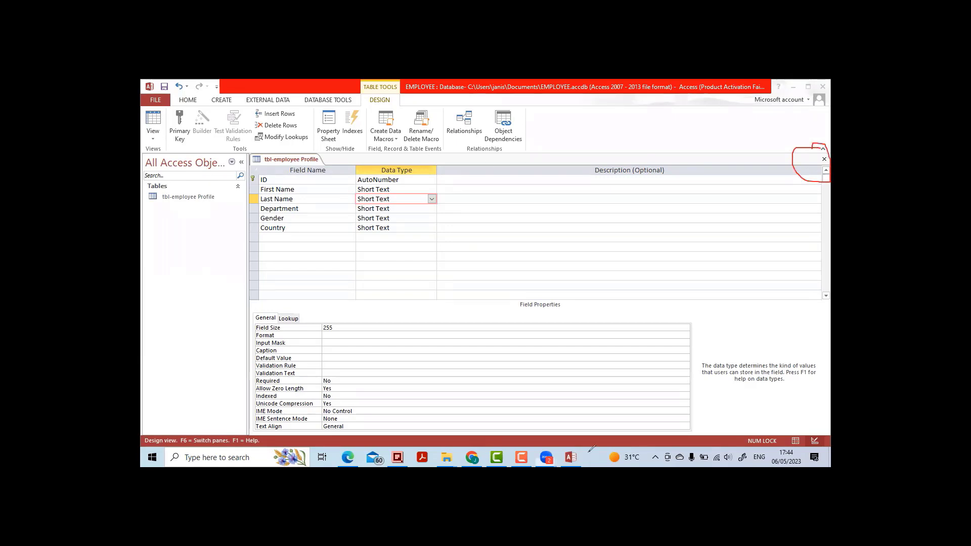
click(824, 159)
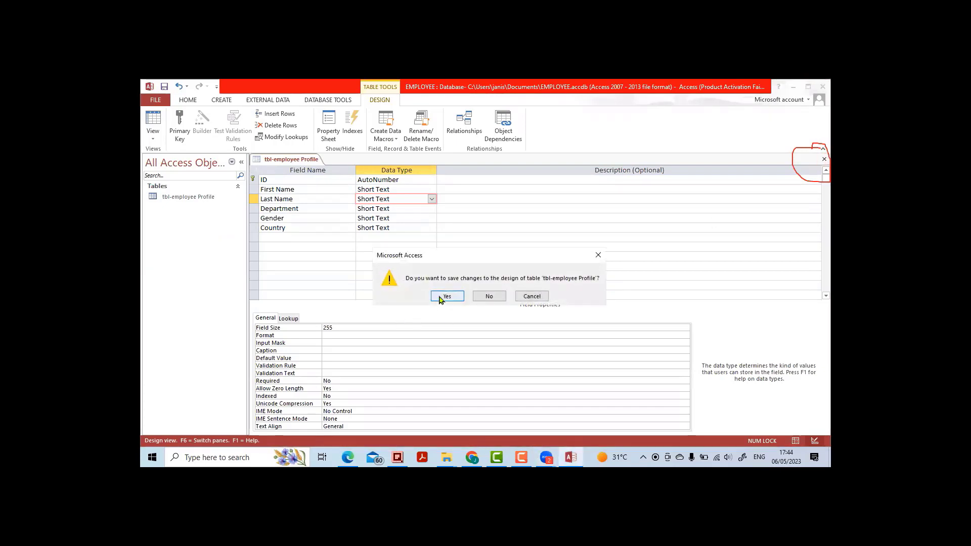
click(440, 298)
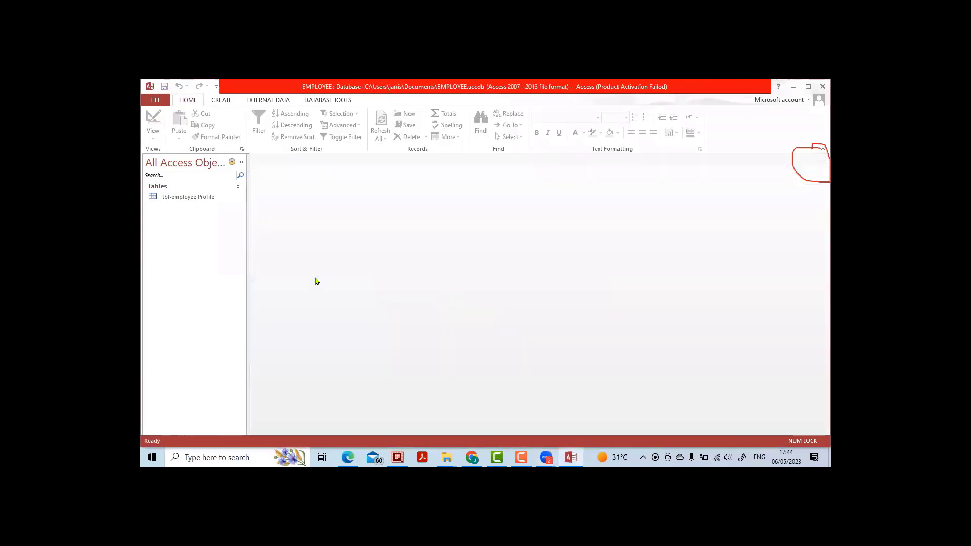
Step: Open the tbl-employee Profile datasheet to examine the Department, Gender and Country columns, and close it
double_click(202, 200)
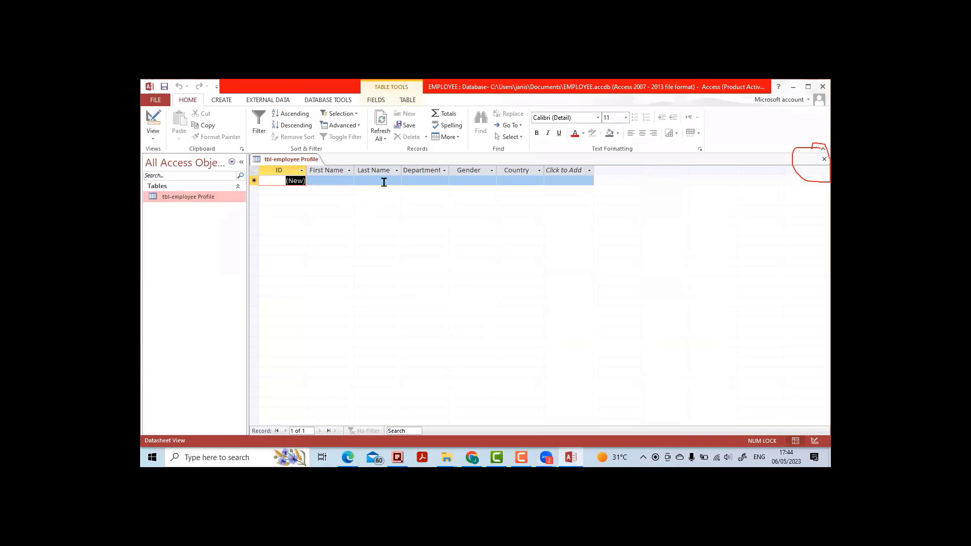
click(434, 181)
click(462, 179)
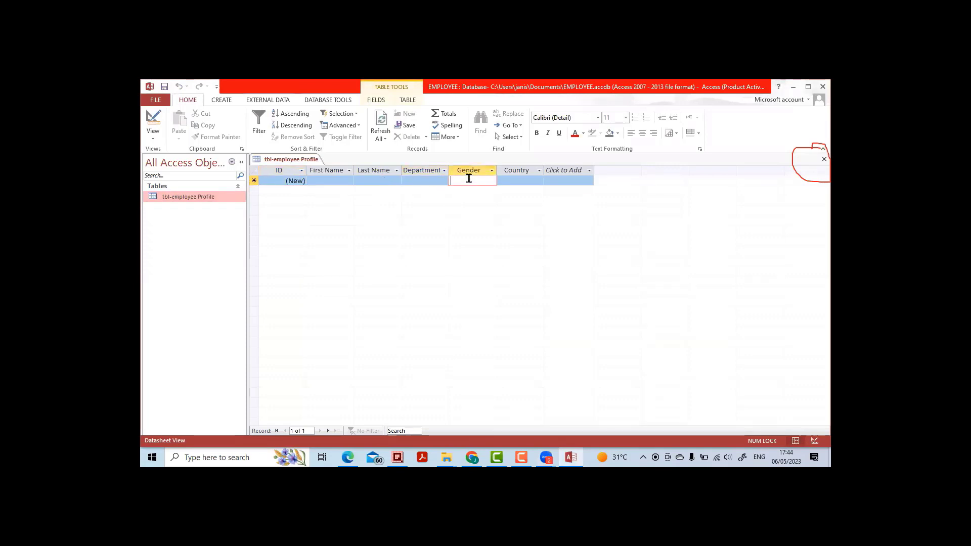
click(521, 178)
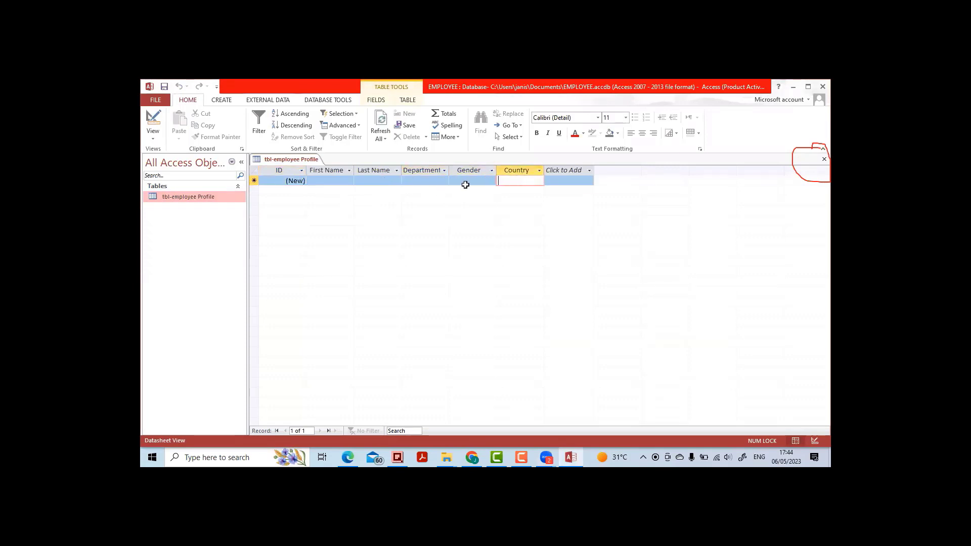
click(424, 180)
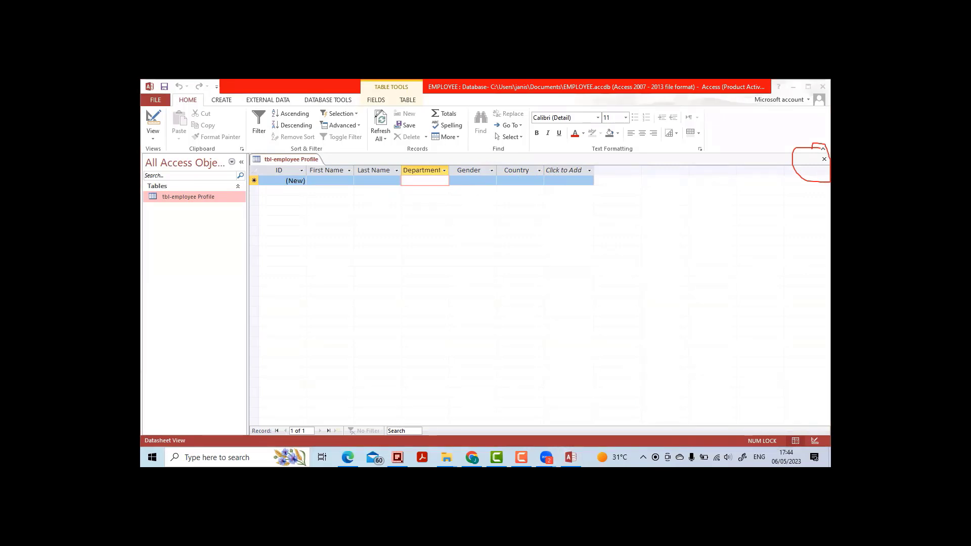
mouse_move(520, 160)
mouse_down()
mouse_move(494, 160)
mouse_move(534, 197)
mouse_move(540, 172)
mouse_move(445, 162)
mouse_move(493, 178)
mouse_move(442, 161)
mouse_move(397, 191)
mouse_move(448, 187)
mouse_move(448, 171)
mouse_up()
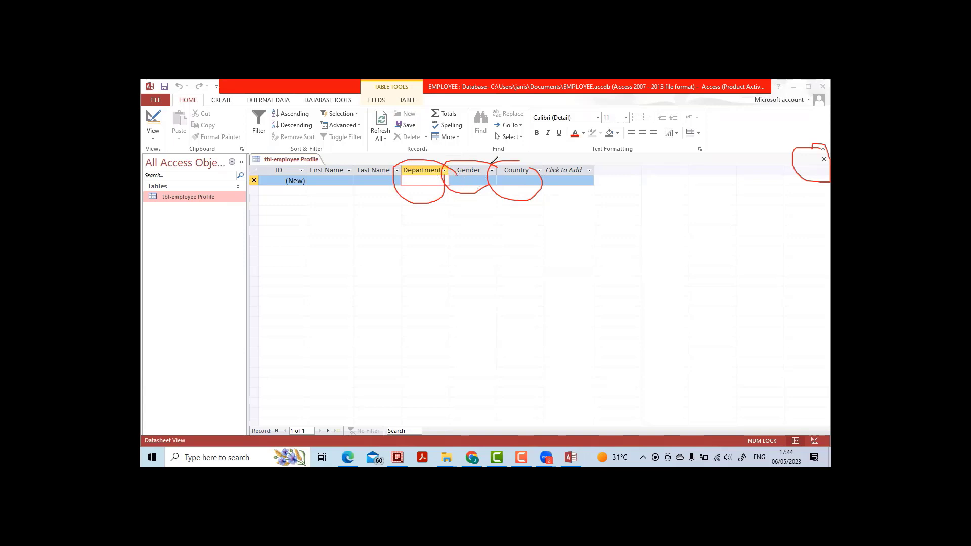
click(419, 165)
click(523, 172)
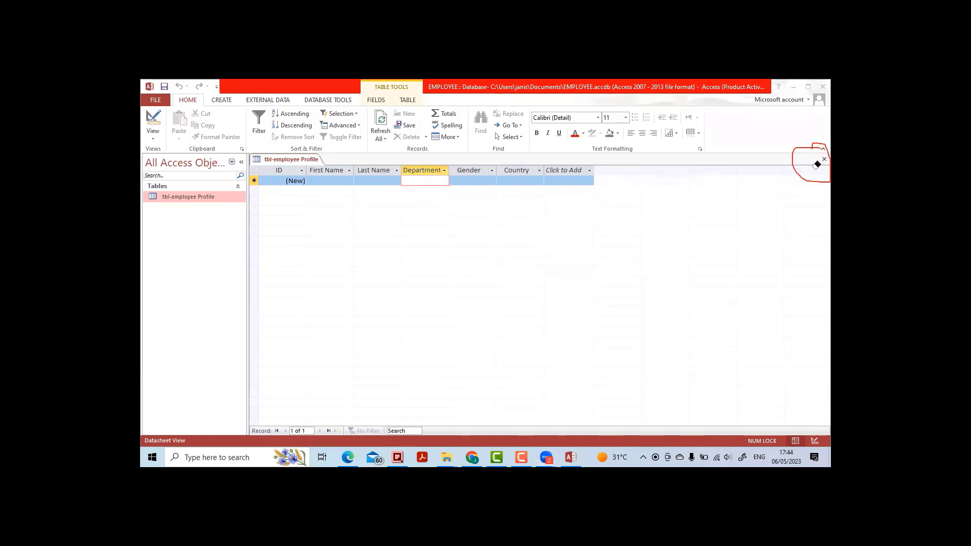
click(794, 161)
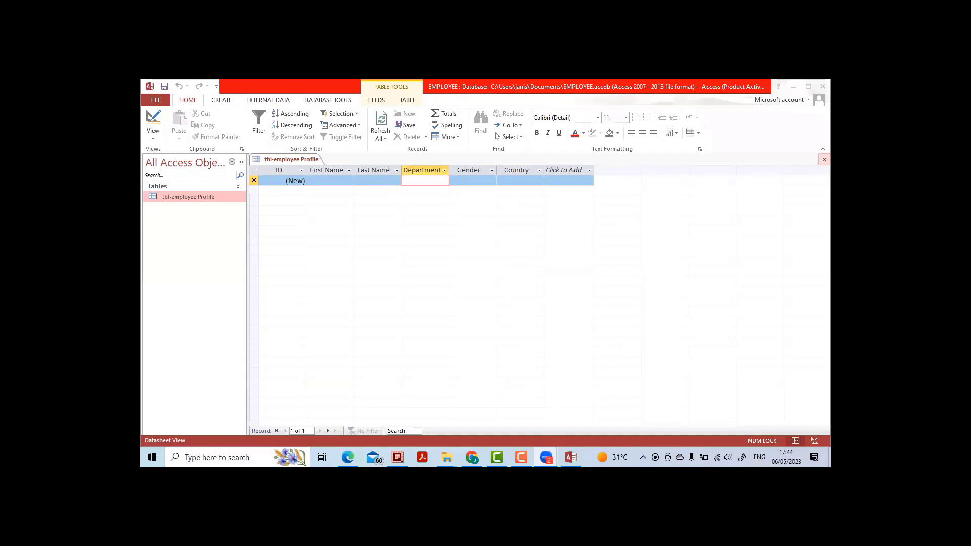
click(824, 159)
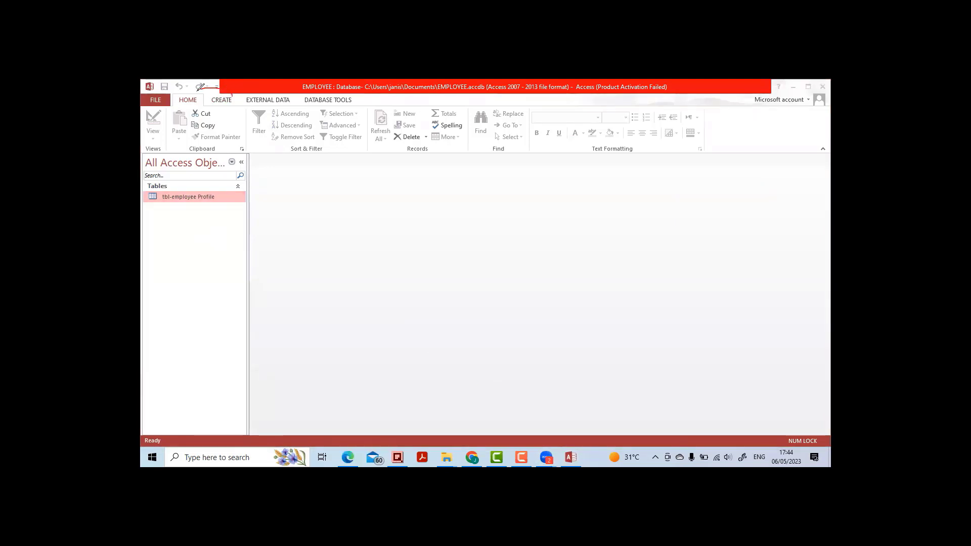
Step: Create a new blank table in Design view
mouse_move(217, 90)
mouse_down()
mouse_move(200, 115)
mouse_move(242, 100)
mouse_move(231, 92)
mouse_up()
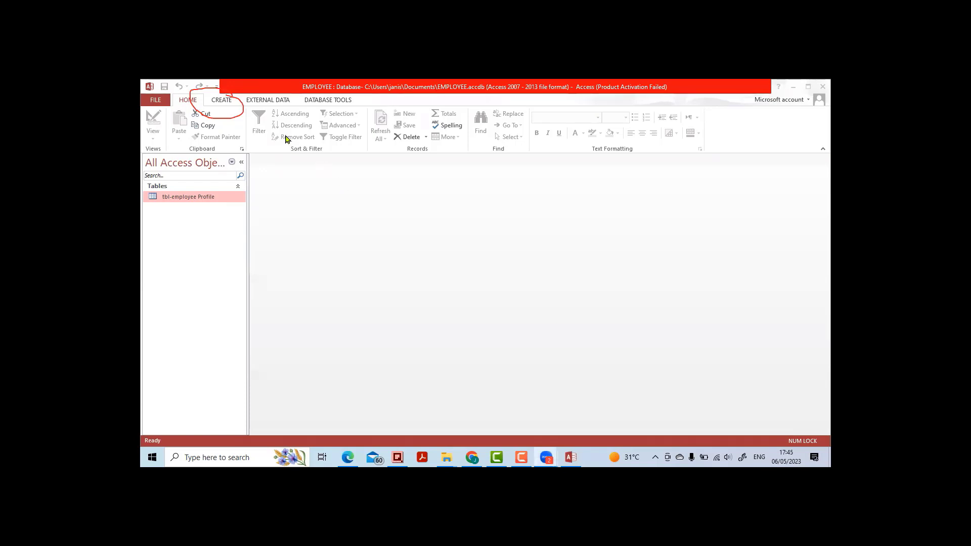
click(221, 101)
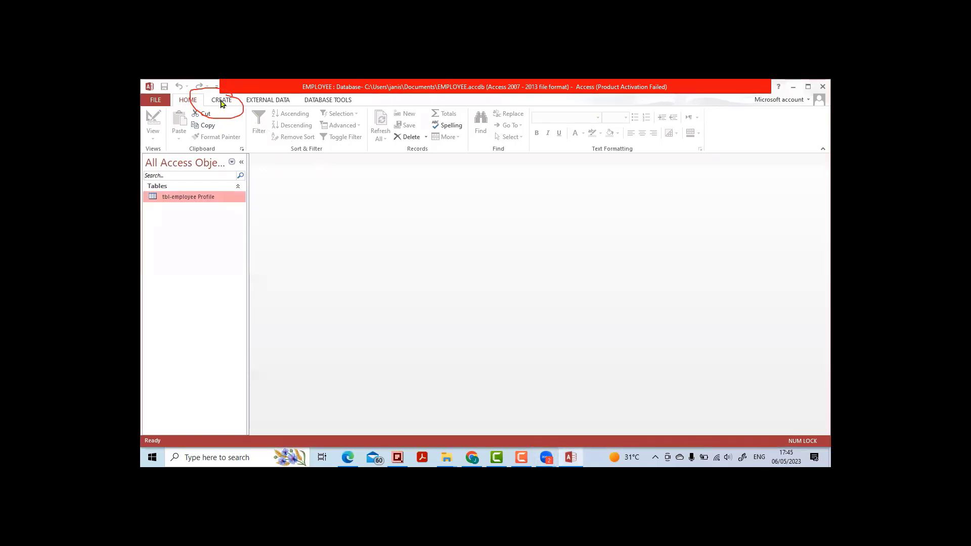
click(222, 103)
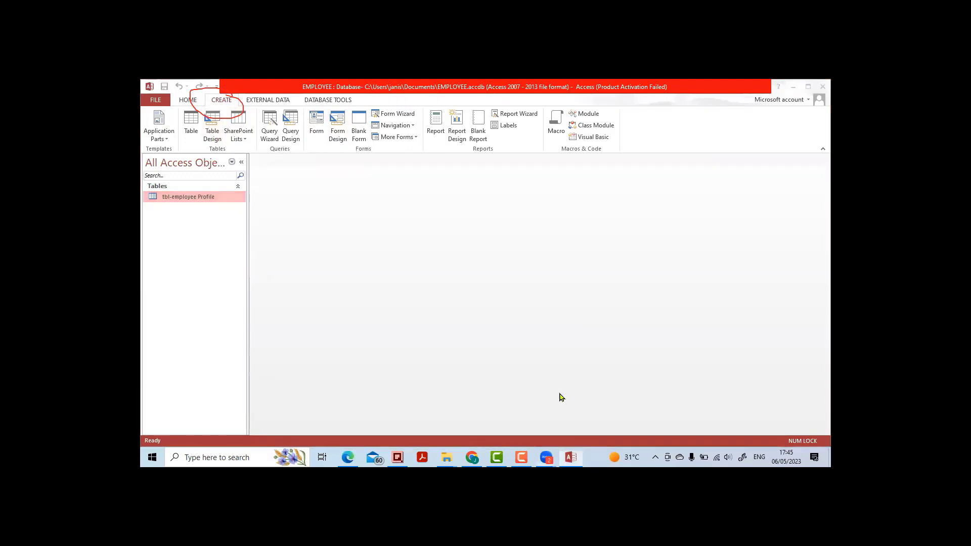
click(218, 94)
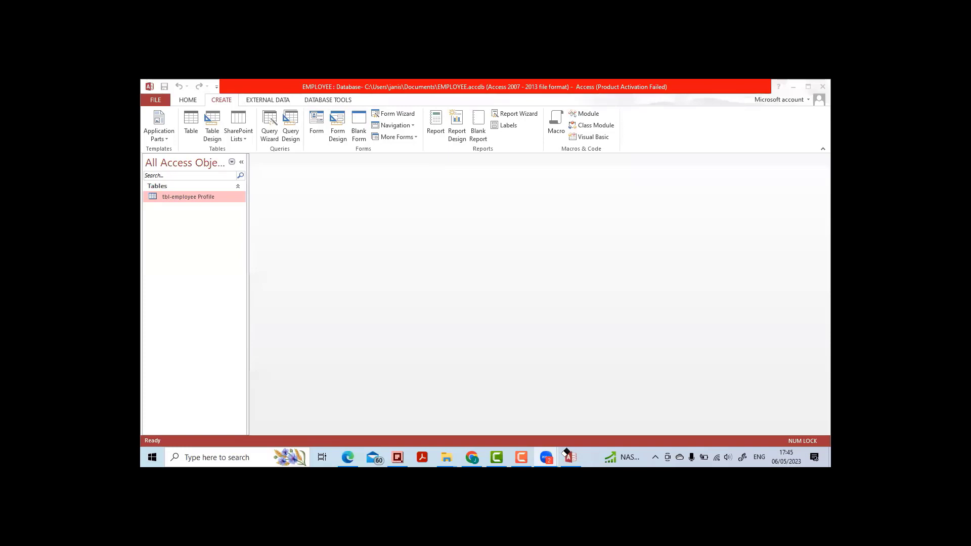
click(213, 128)
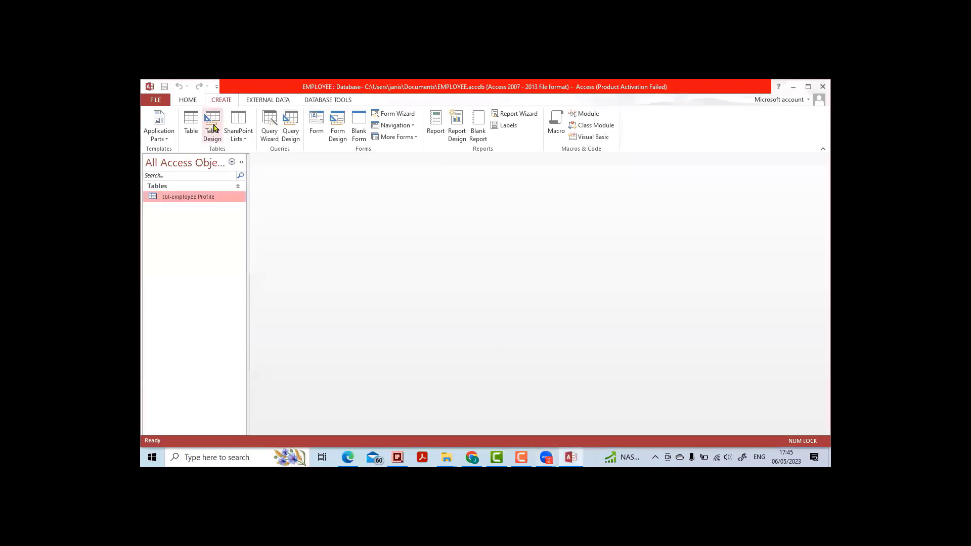
click(213, 128)
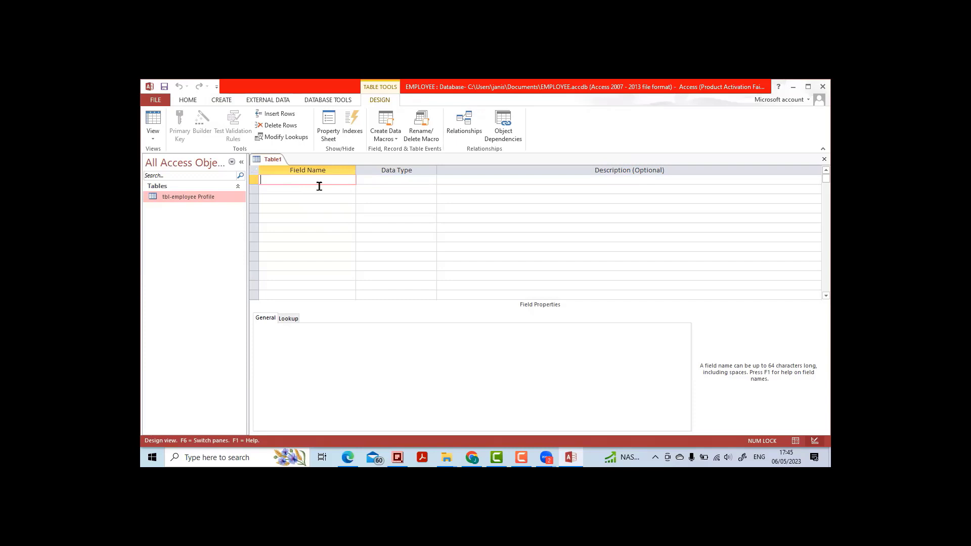
Step: Add a Department field with the Short Text data type as the new table's first field
text(d)
key(Caps_Lock)
text(D)
key(Caps_Lock)
text(epartment)
key(Tab)
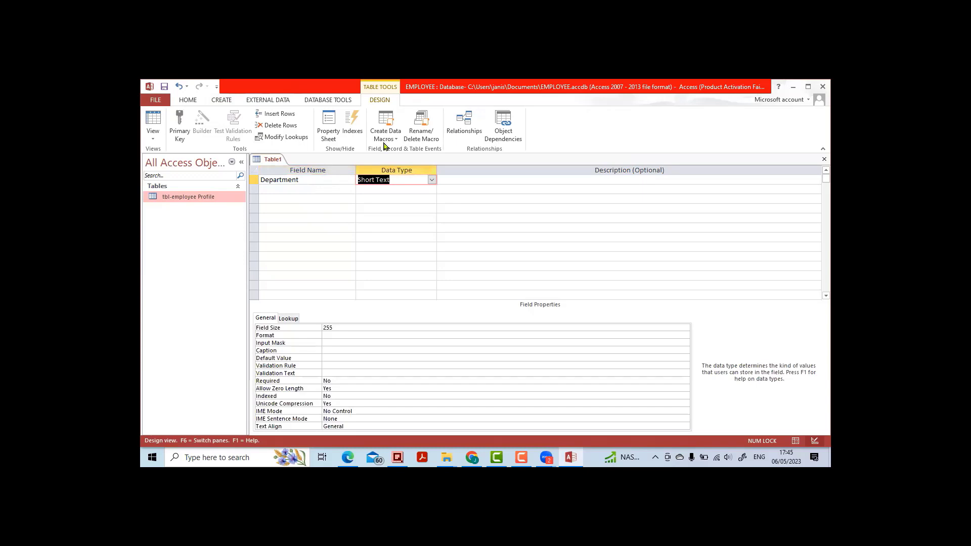
Step: Set the Department field as the new table's primary key
click(281, 189)
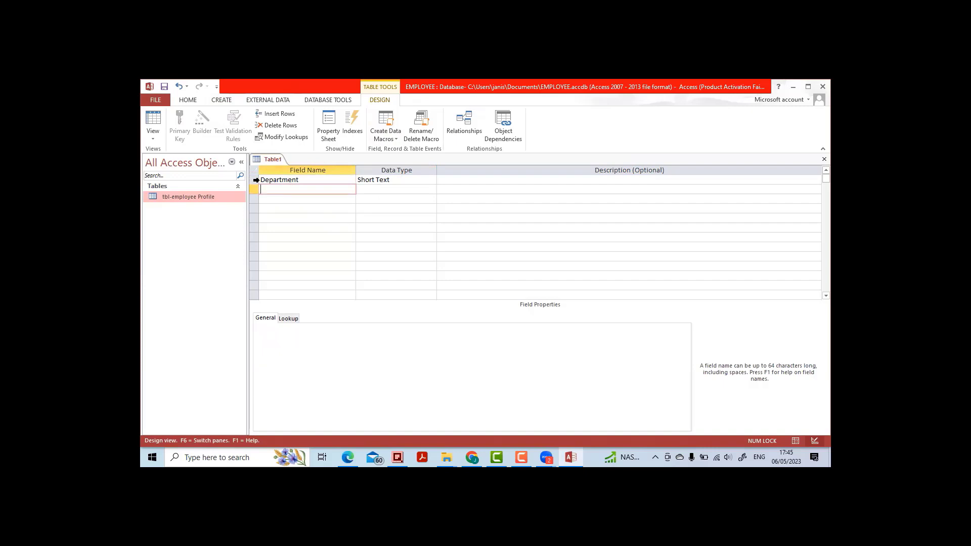
click(256, 180)
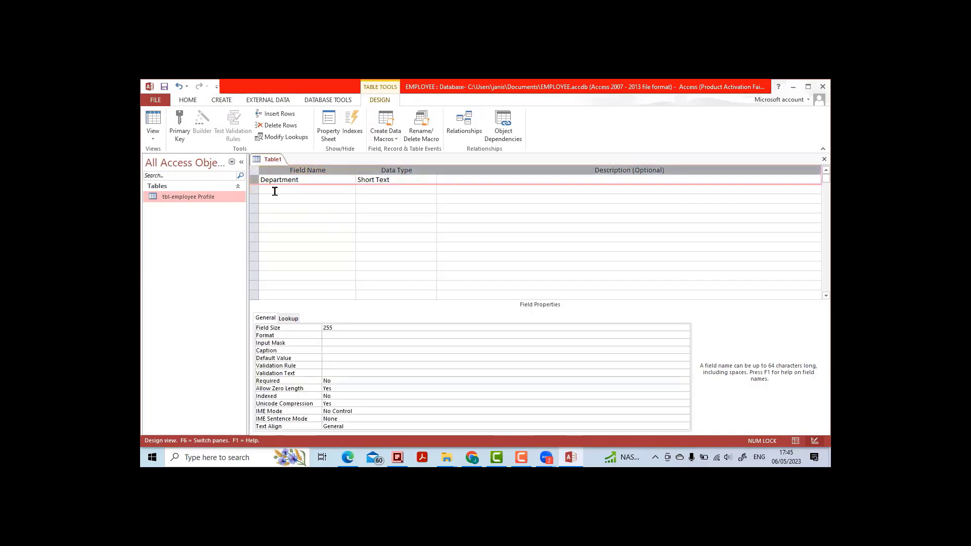
click(276, 190)
click(277, 181)
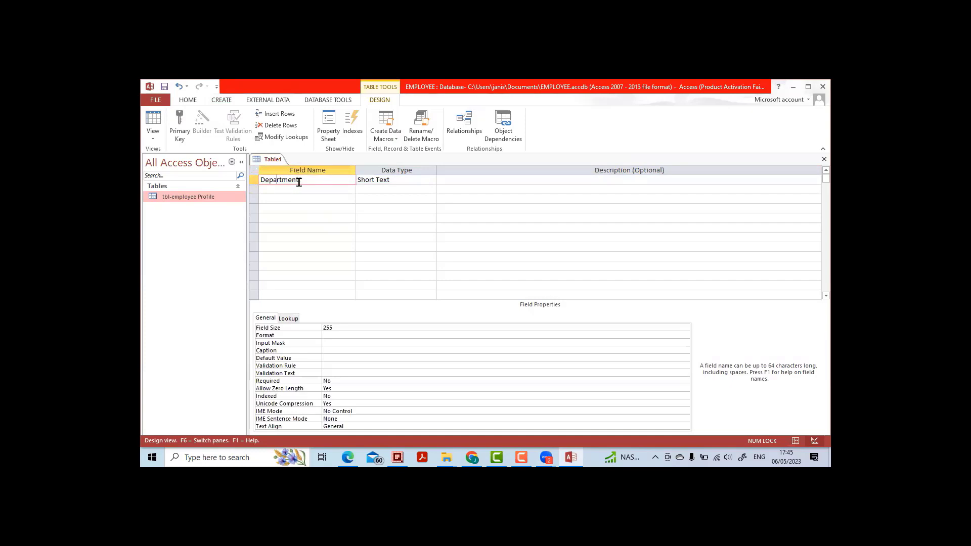
click(258, 181)
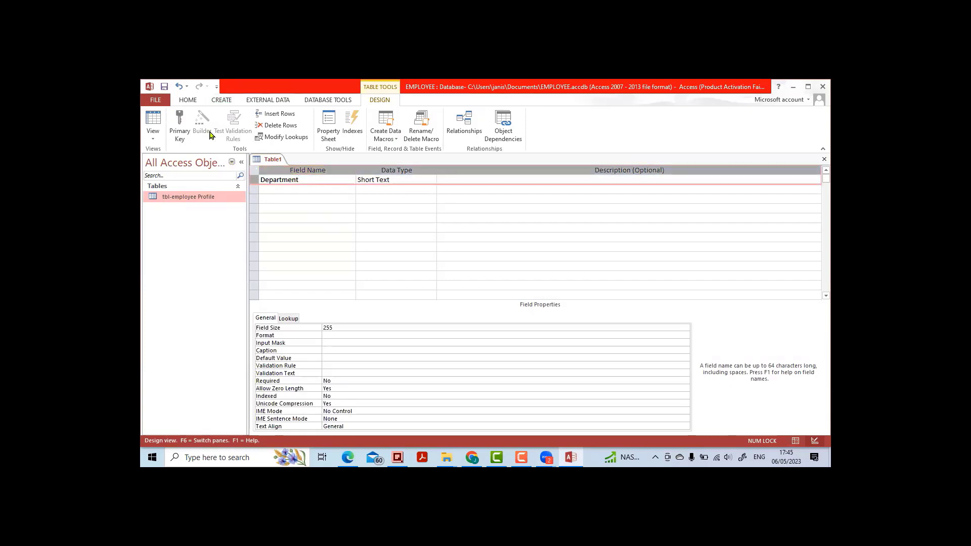
click(180, 129)
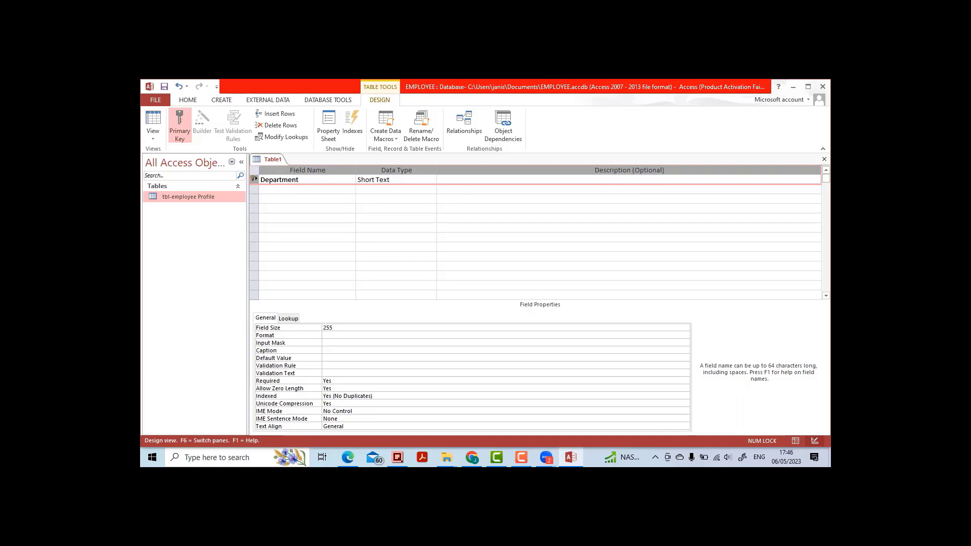
Step: Close the new table's design and save it as tbl-Department
click(825, 159)
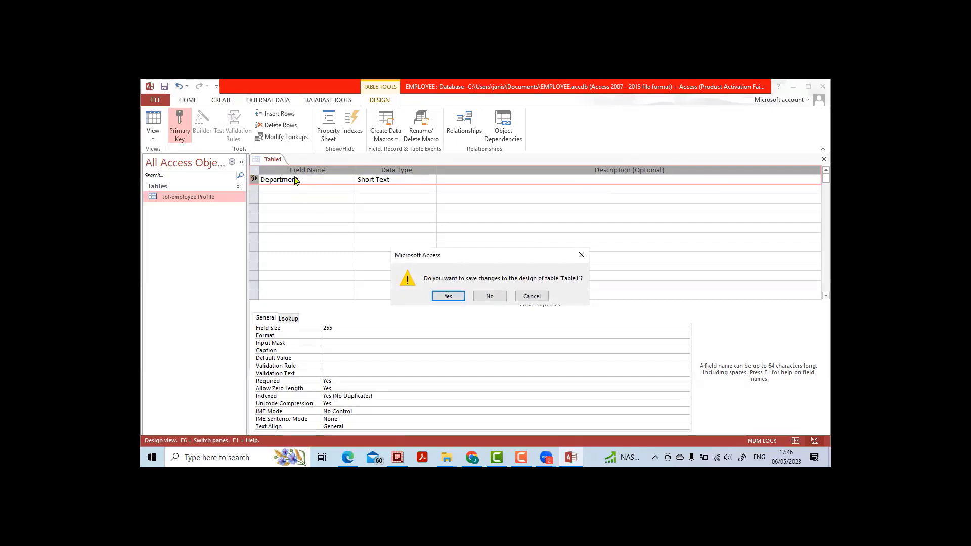
click(448, 297)
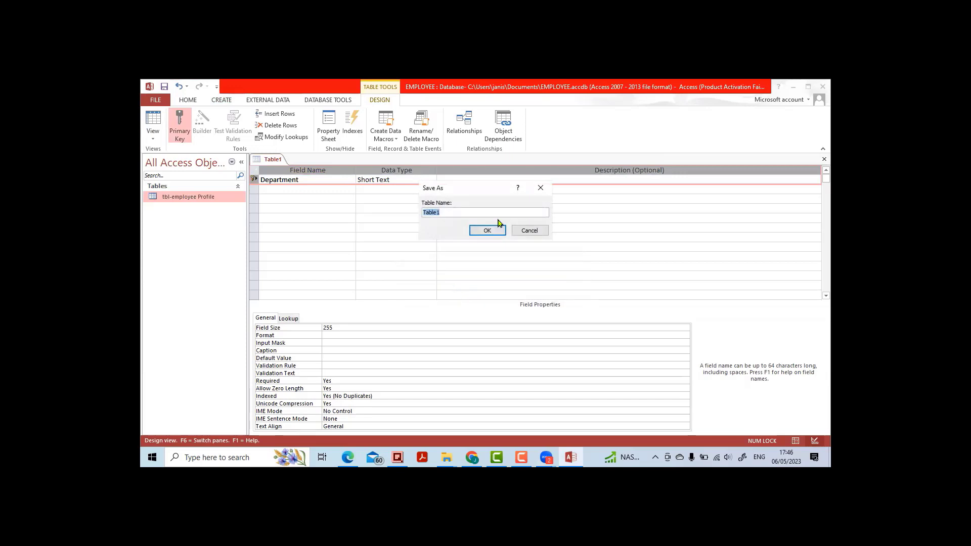
text(tbl-)
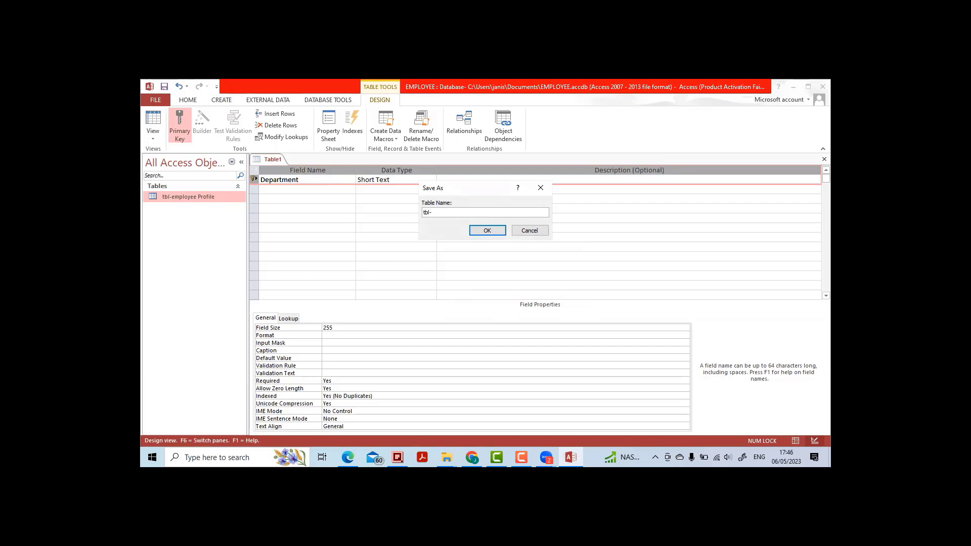
text(Department)
click(498, 228)
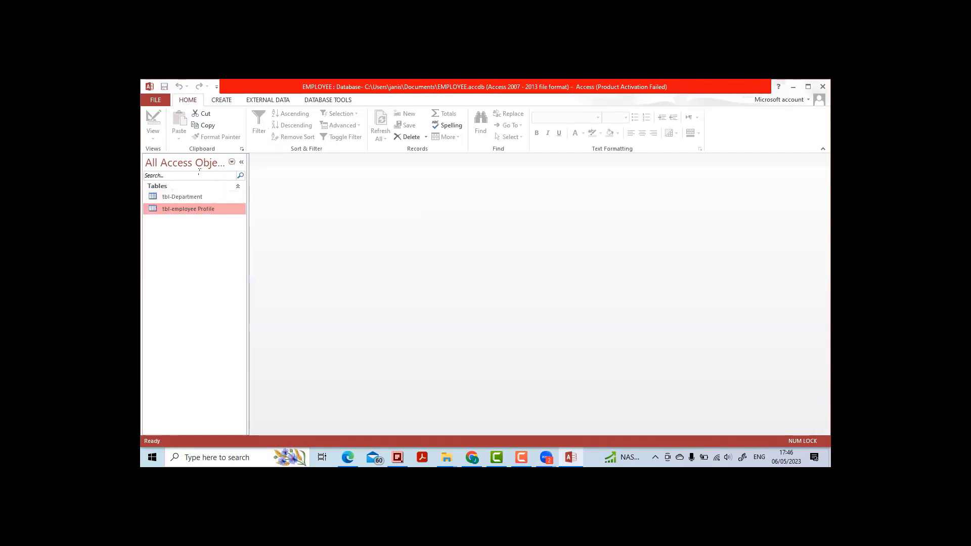
Step: Filter the list of database objects to show only tables
click(231, 163)
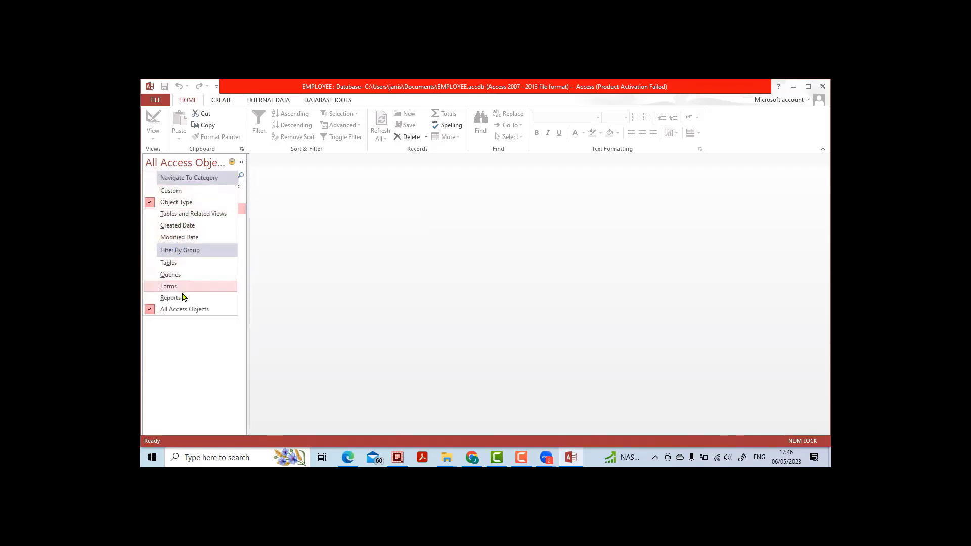
click(181, 263)
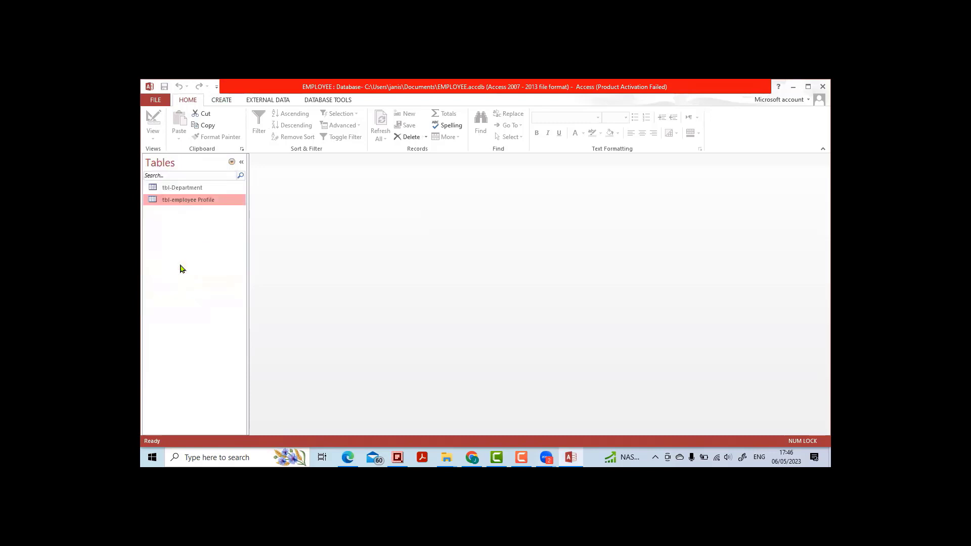
Step: Open the tbl-Department datasheet and widen its Department column to roughly twice its width
click(188, 191)
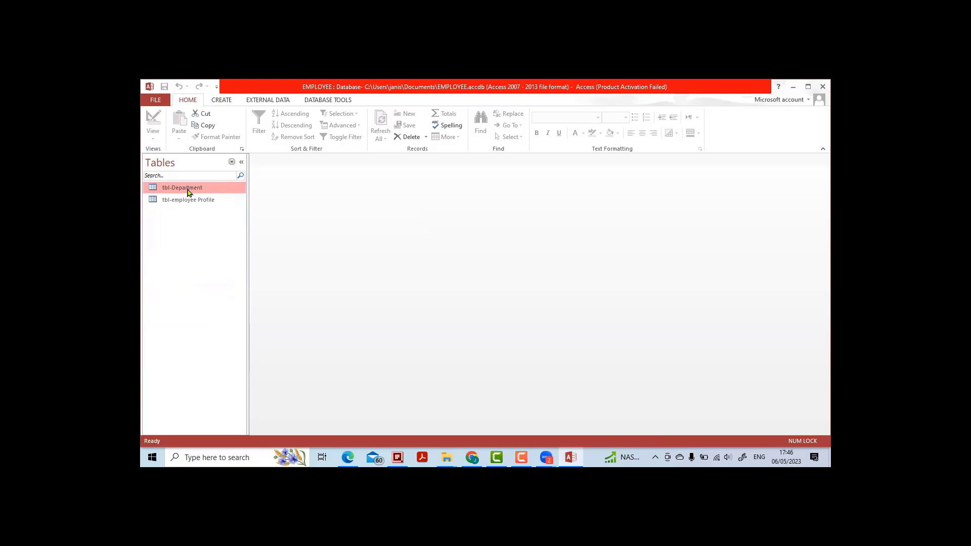
double_click(187, 192)
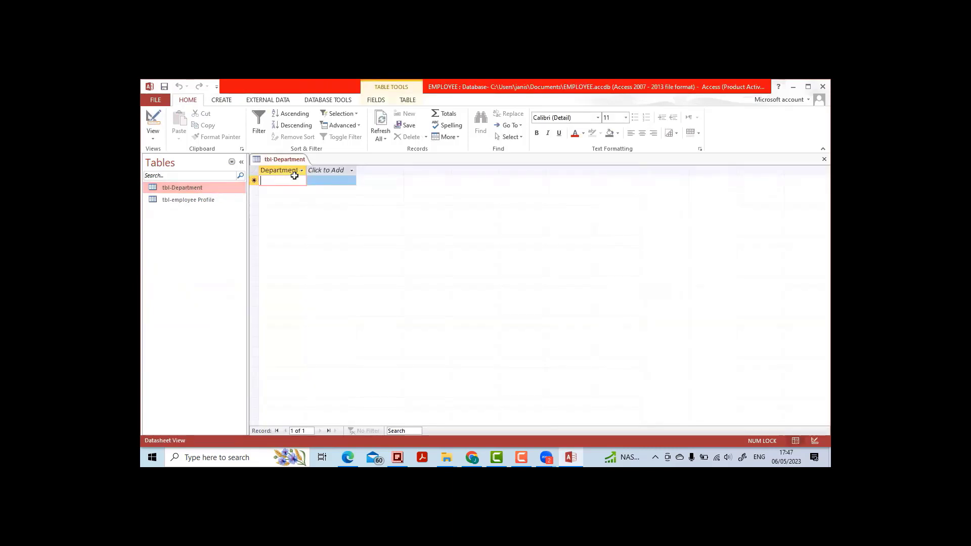
drag(307, 170, 366, 170)
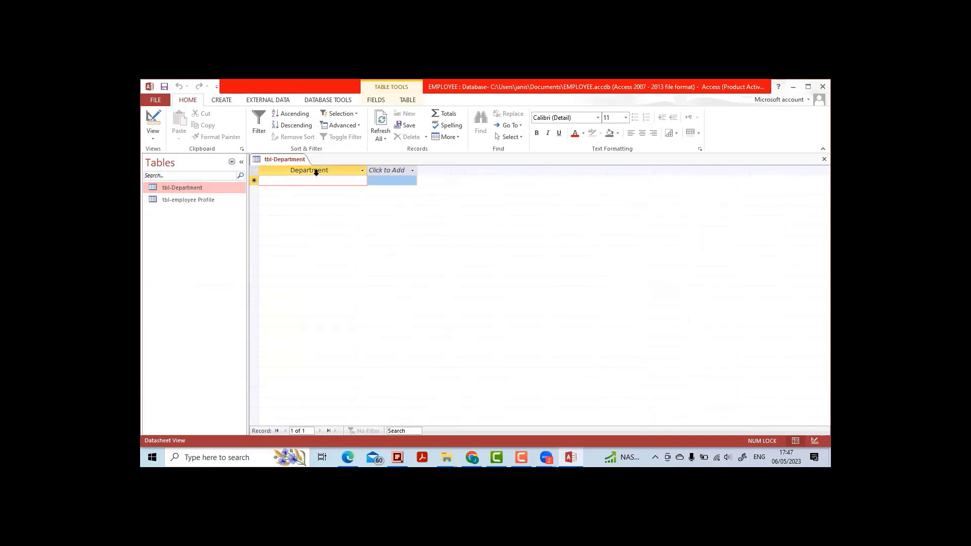
Step: Enter Production and Quality as the first two records in the Department column of tbl-Department
key(Caps_Lock)
text(P)
key(Caps_Lock)
text(rodu)
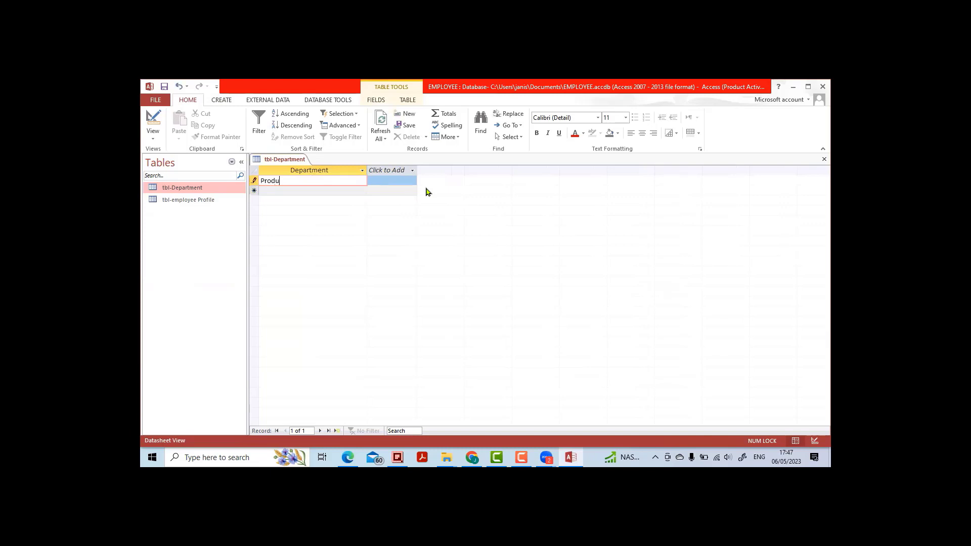
text(ction)
key(Return)
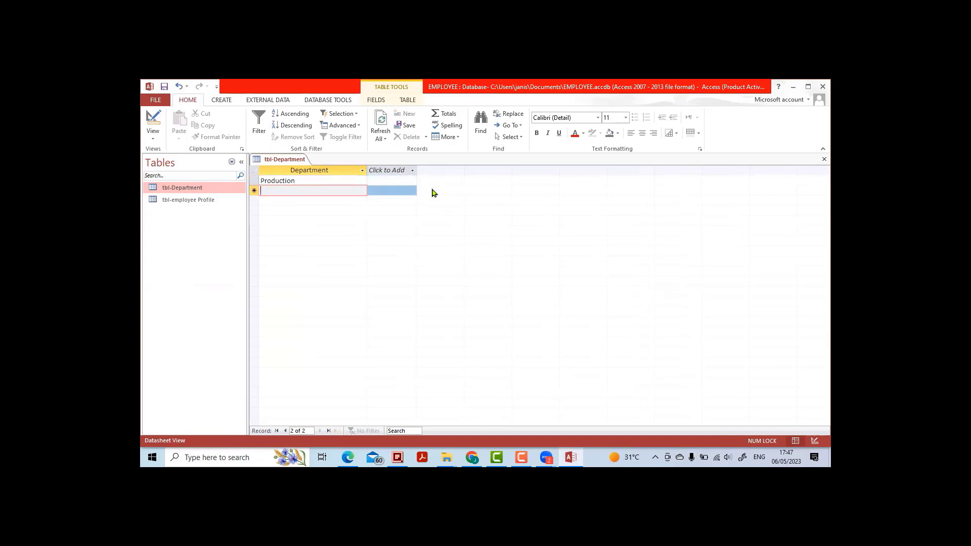
text(Quality)
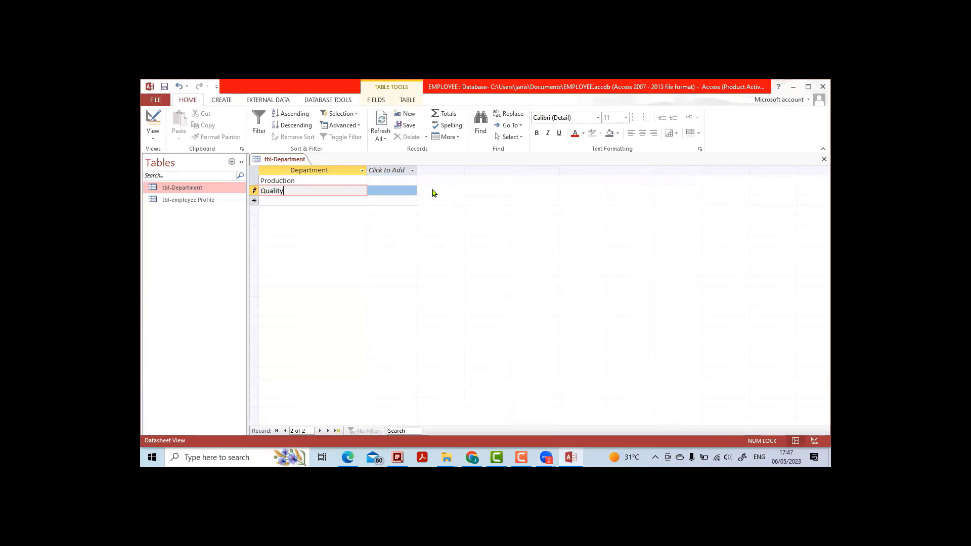
key(Return)
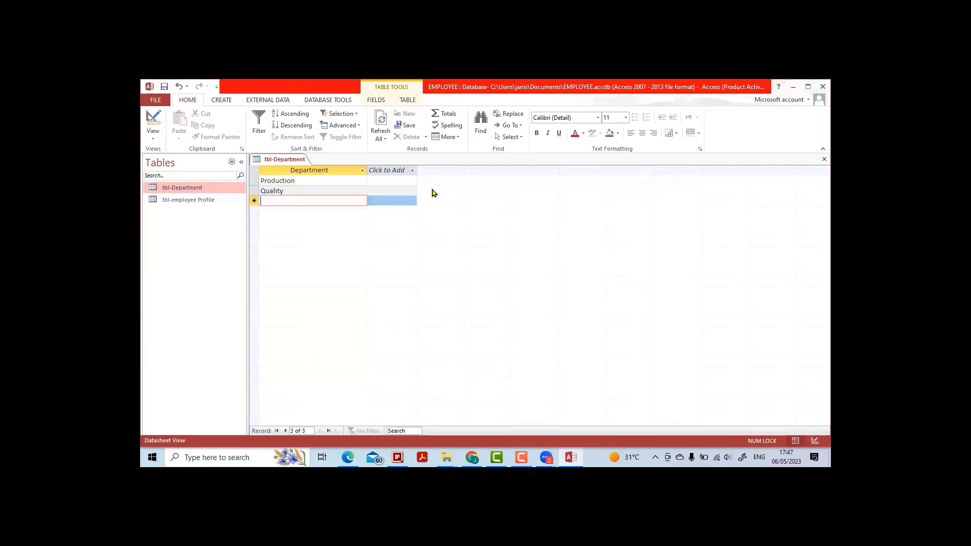
Step: Add Maintenance and Sales and Marketing as the next two department records
text(m)
key(Caps_Lock)
text(M)
key(Caps_Lock)
text(ai)
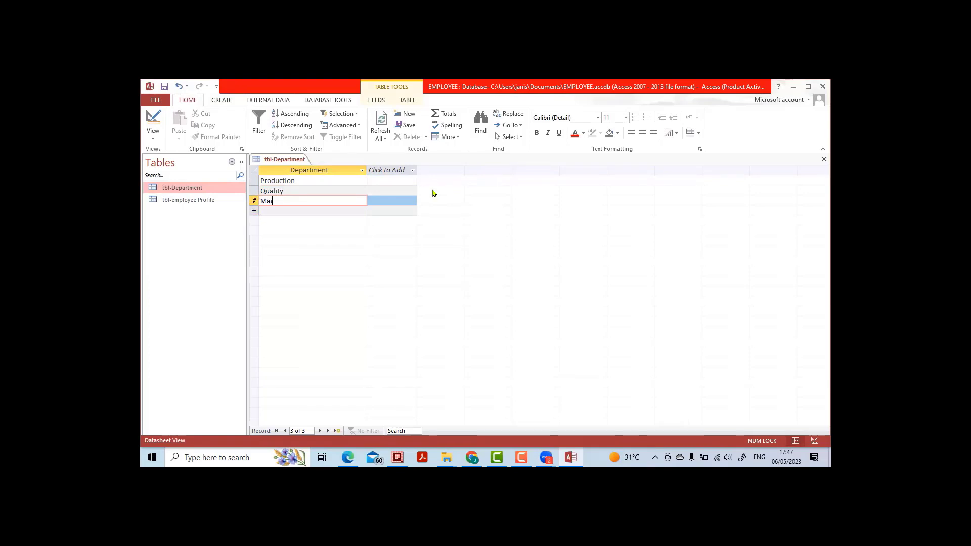
text(ntenance)
key(Return)
key(Caps_Lock)
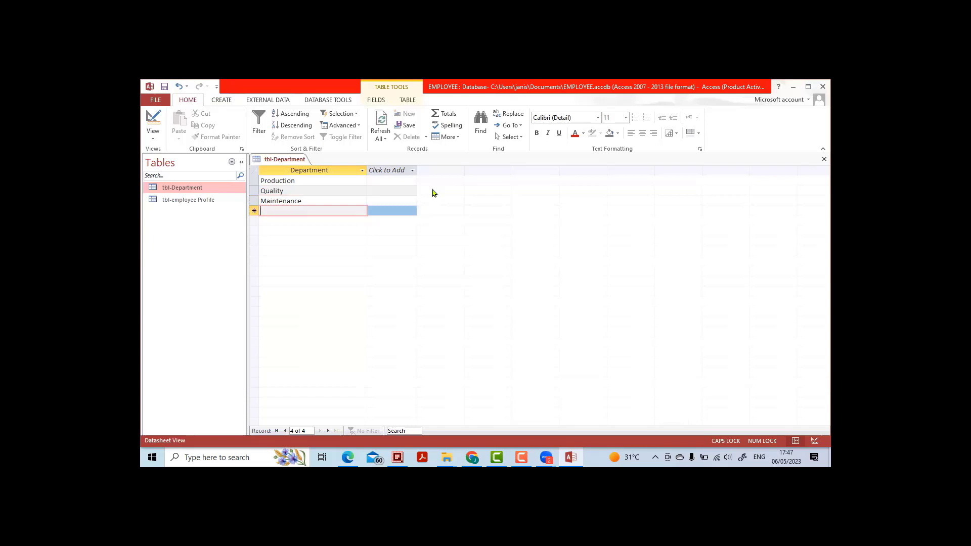
text(S)
key(Caps_Lock)
text(ales and Marketing)
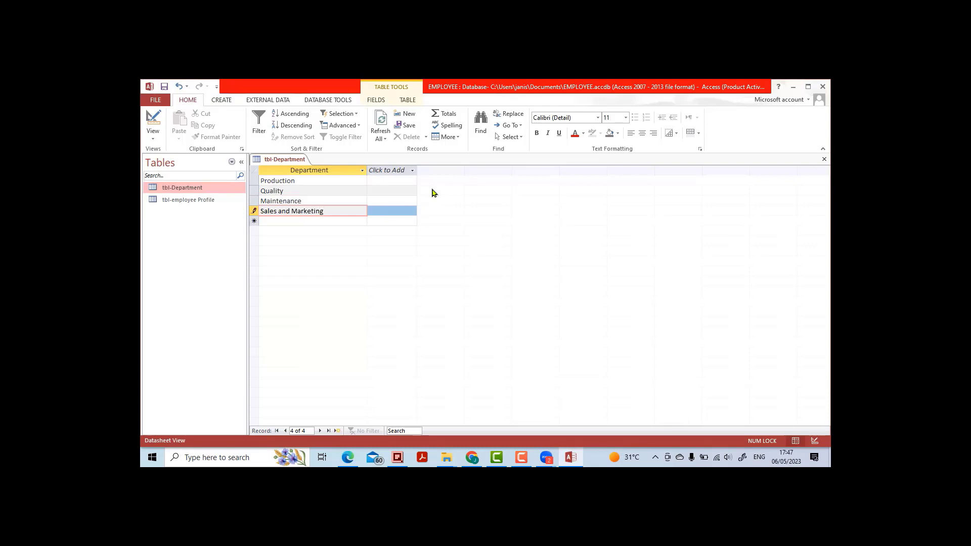
key(Return)
Step: Add Supply Chain and Finance as department records below Sales and Marketing
key(Caps_Lock)
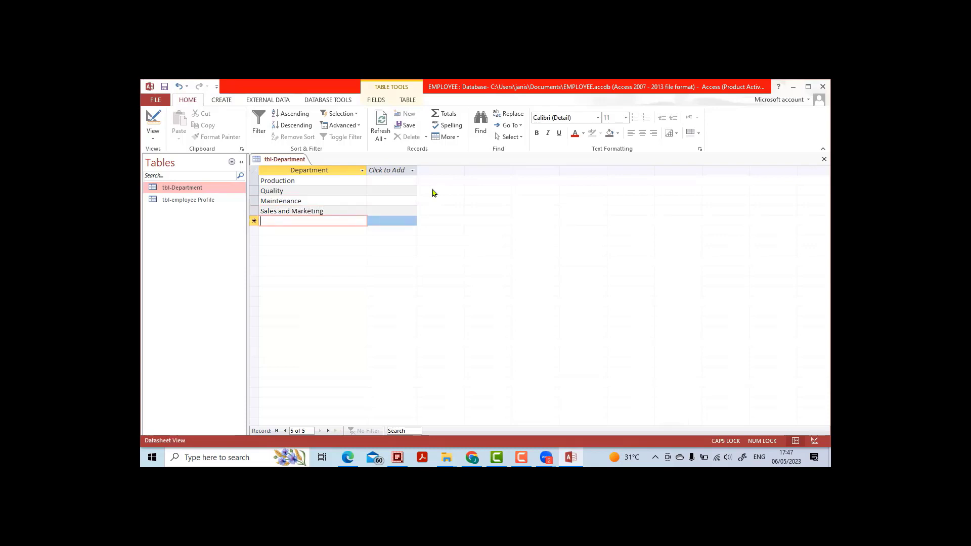
text(S)
key(Caps_Lock)
text(upply)
key(Caps_Lock)
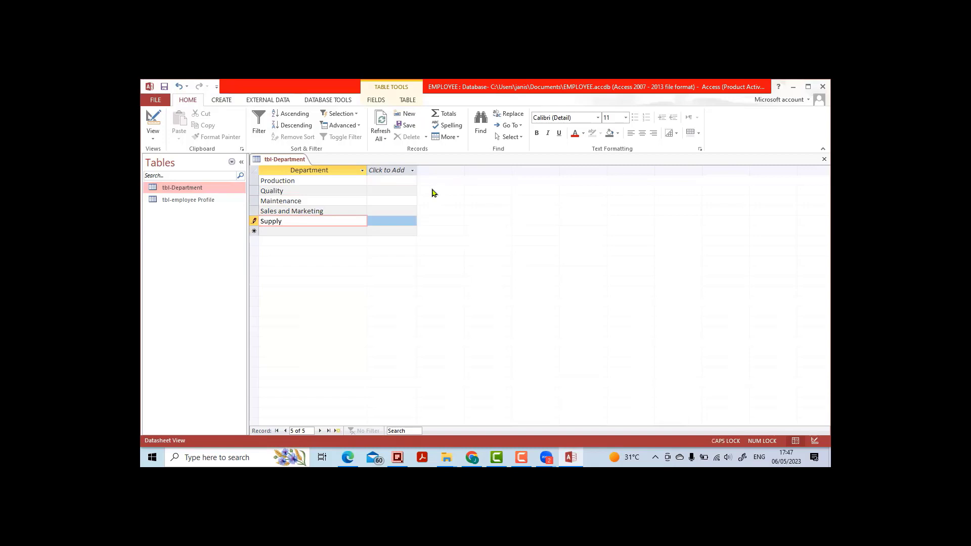
text(C)
key(Caps_Lock)
key(Caps_Lock)
text(H)
key(BackSpace)
key(Caps_Lock)
text(hain)
key(Return)
key(Caps_Lock)
text(F)
key(Caps_Lock)
text(i)
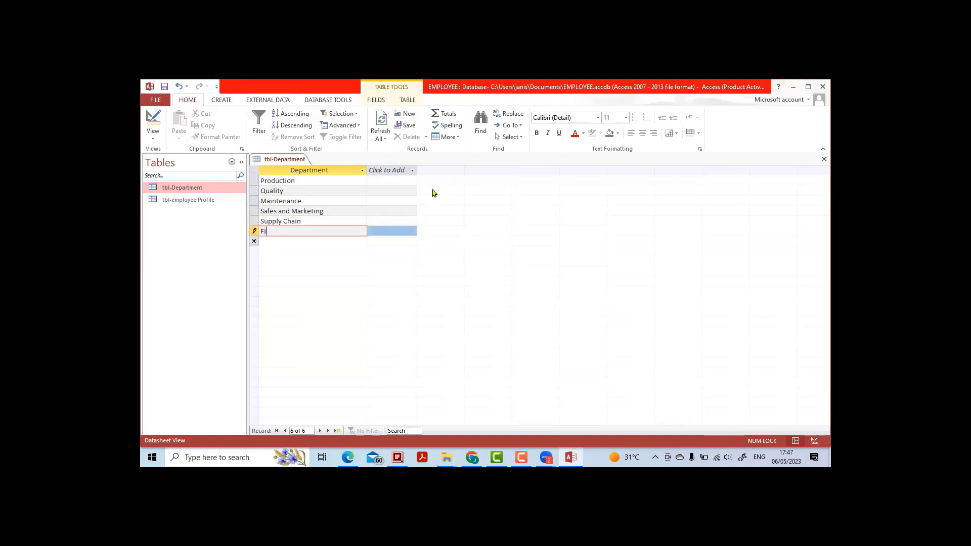
text(nance)
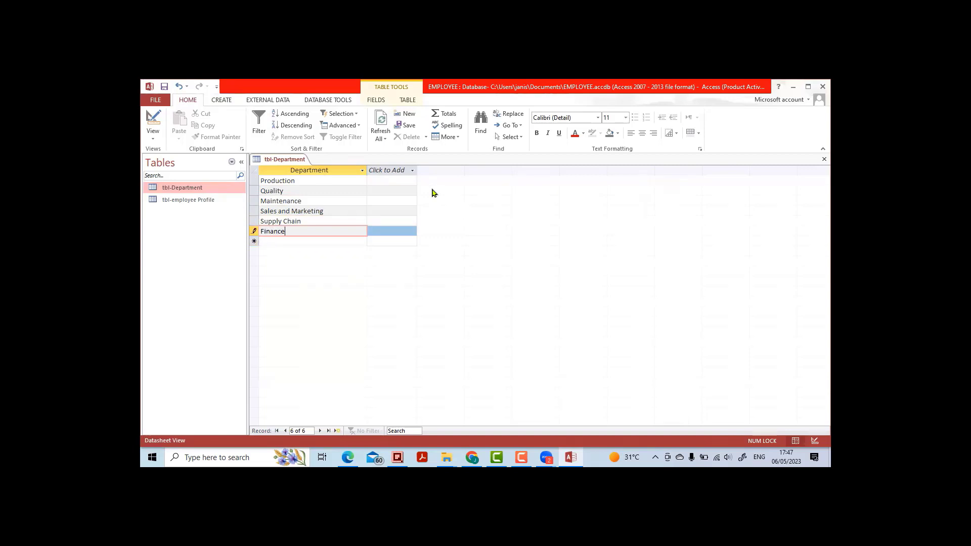
key(Return)
Step: Add Human Resources as the last department record below Finance
key(Caps_Lock)
text(H)
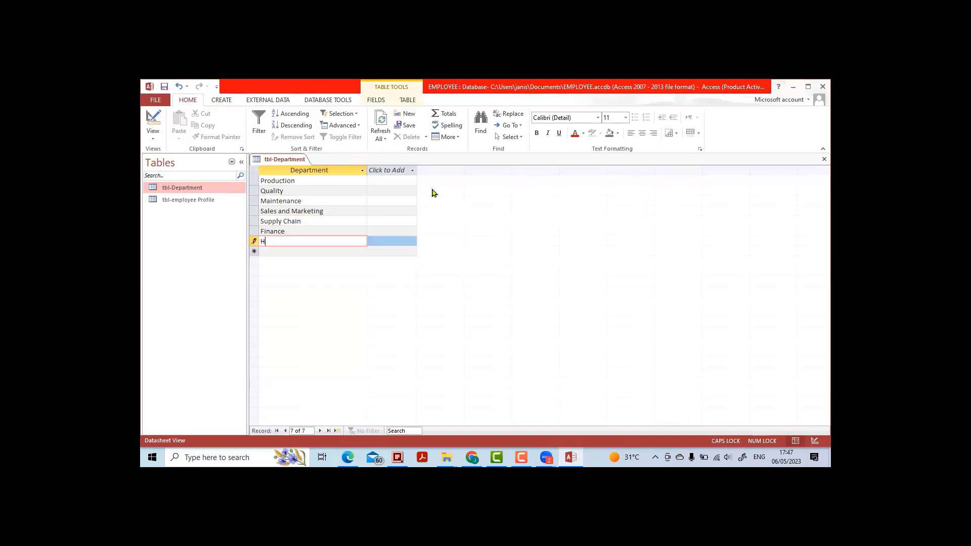
key(Caps_Lock)
text(uman)
key(Caps_Lock)
text(RESOURC)
key(Caps_Lock)
key(BackSpace)
key(BackSpace)
key(BackSpace)
key(BackSpace)
key(BackSpace)
text(source)
key(Return)
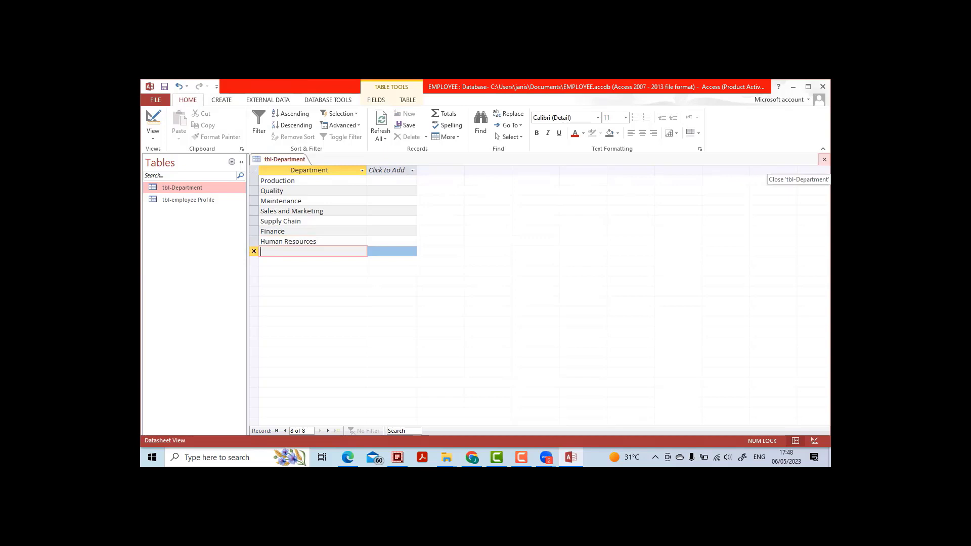
Step: Close the tbl-Department datasheet and save its layout changes
click(825, 159)
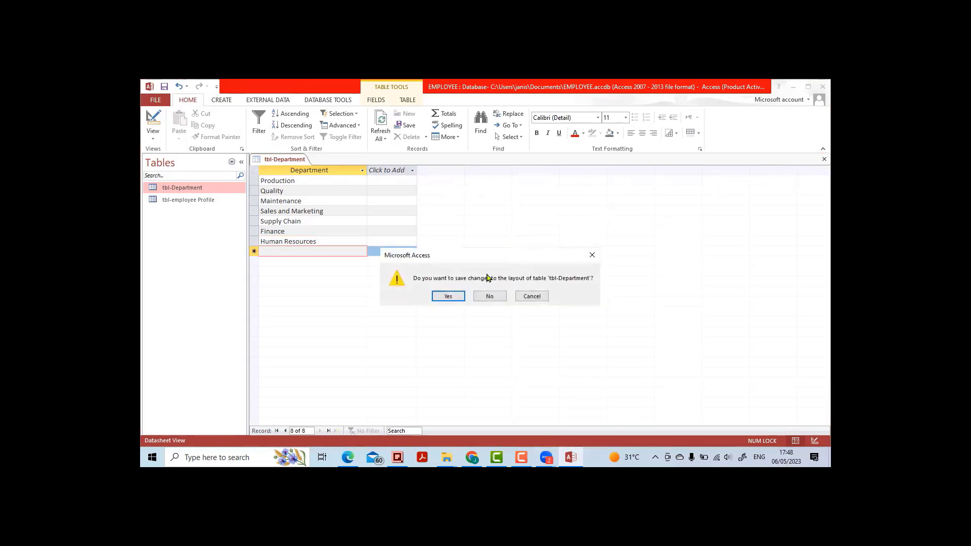
click(448, 296)
click(448, 296)
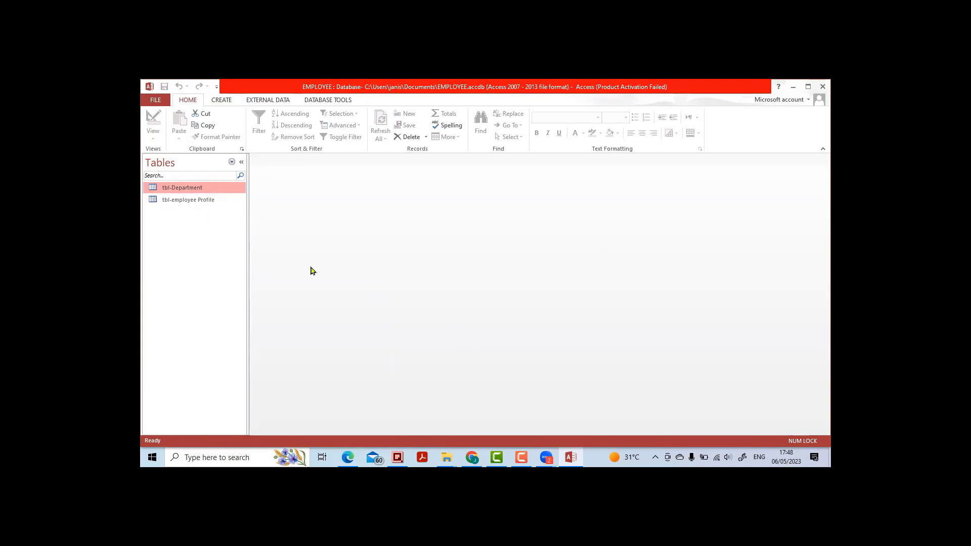
click(529, 401)
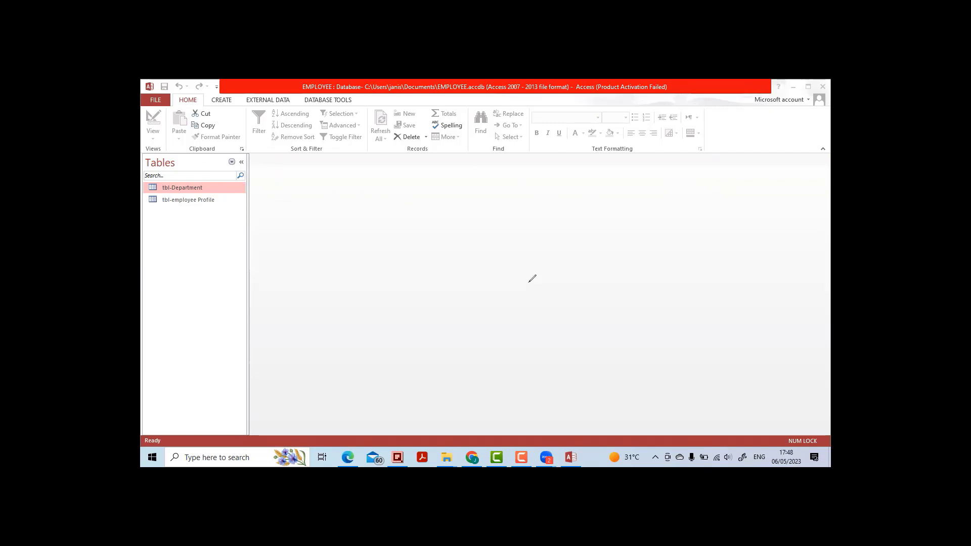
Step: Design a new table with a Short Text field named Gender and make that field the primary key
click(228, 102)
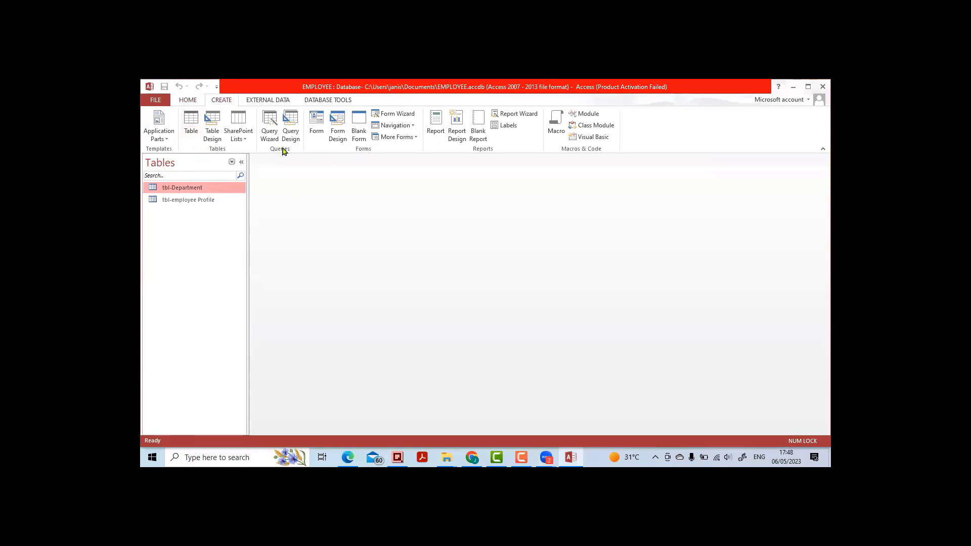
click(213, 130)
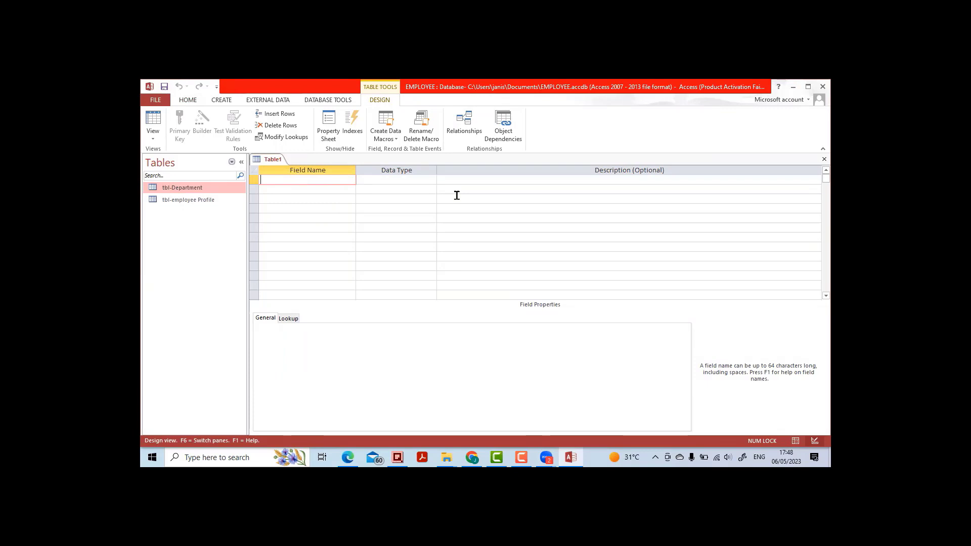
text(Gender)
key(Tab)
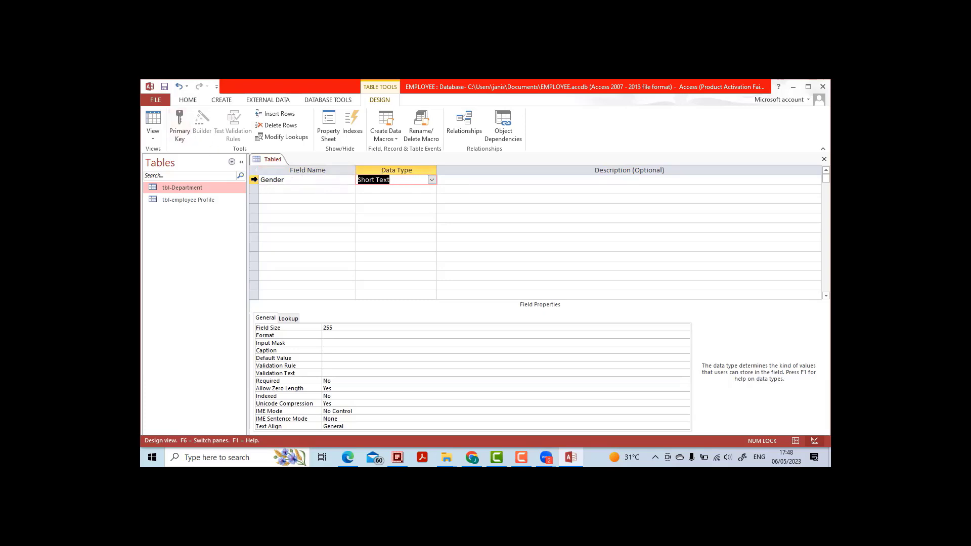
click(255, 180)
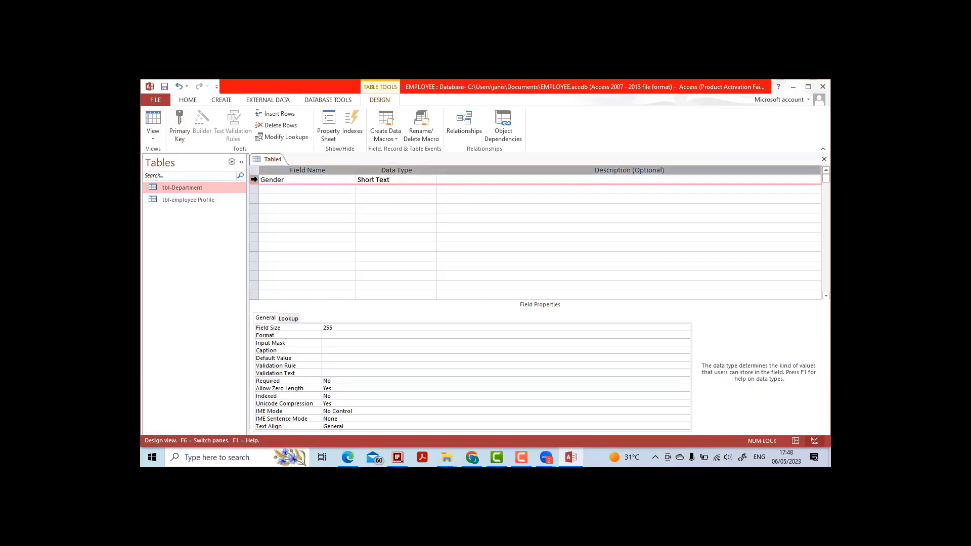
click(185, 131)
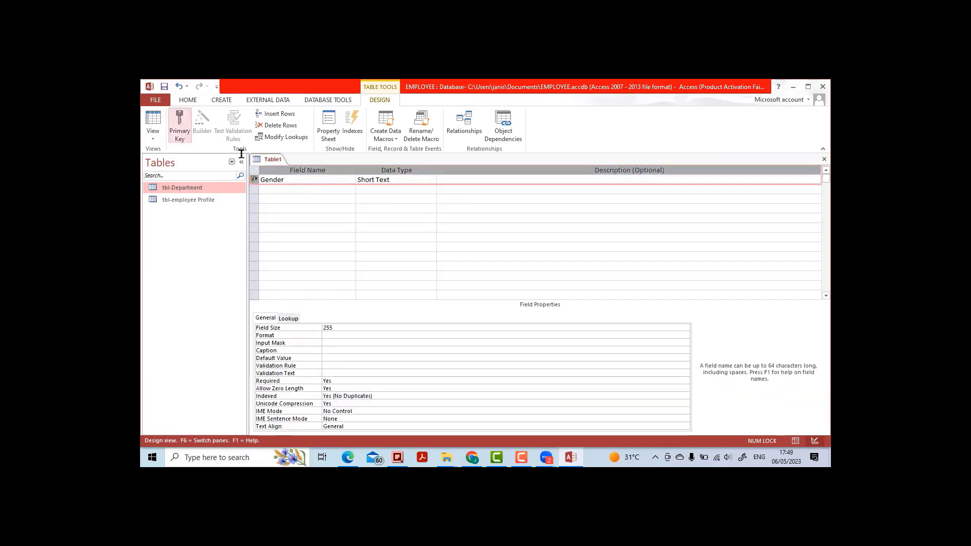
click(283, 191)
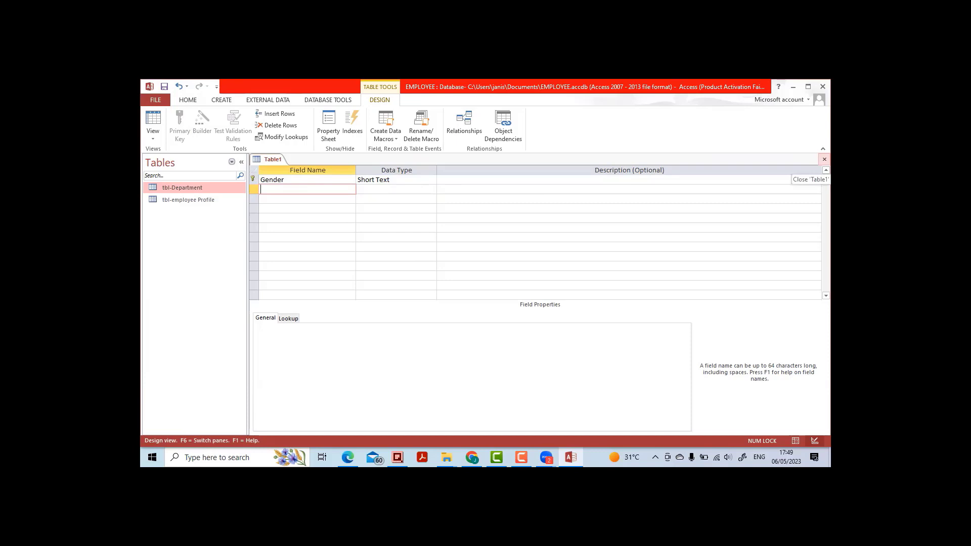
Step: Close the Gender table's design and save it as tbl-gender
click(824, 159)
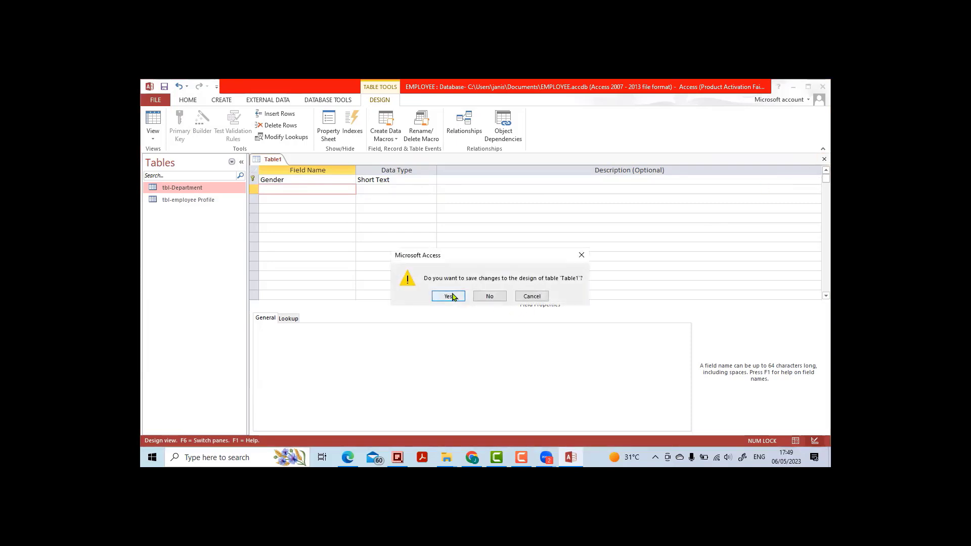
click(448, 296)
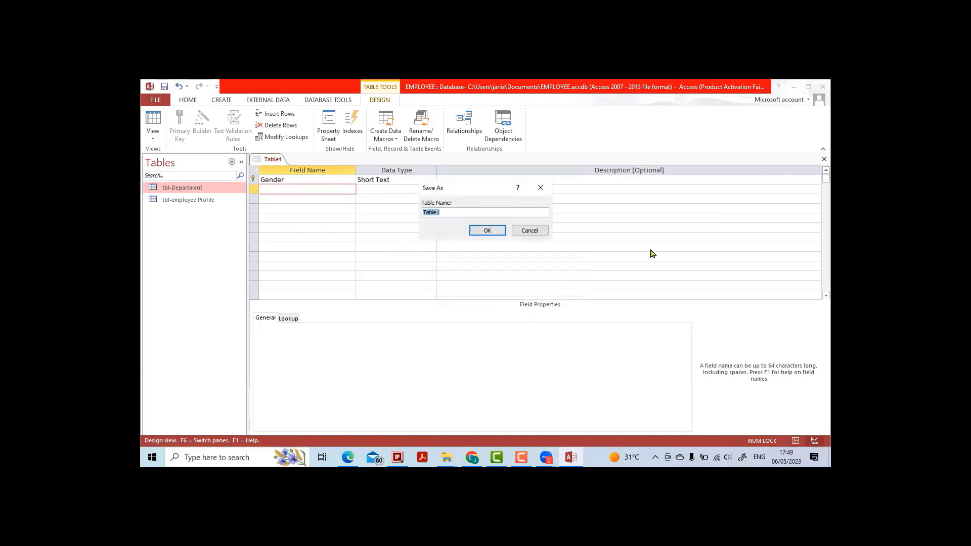
text(tbl-gender)
key(Return)
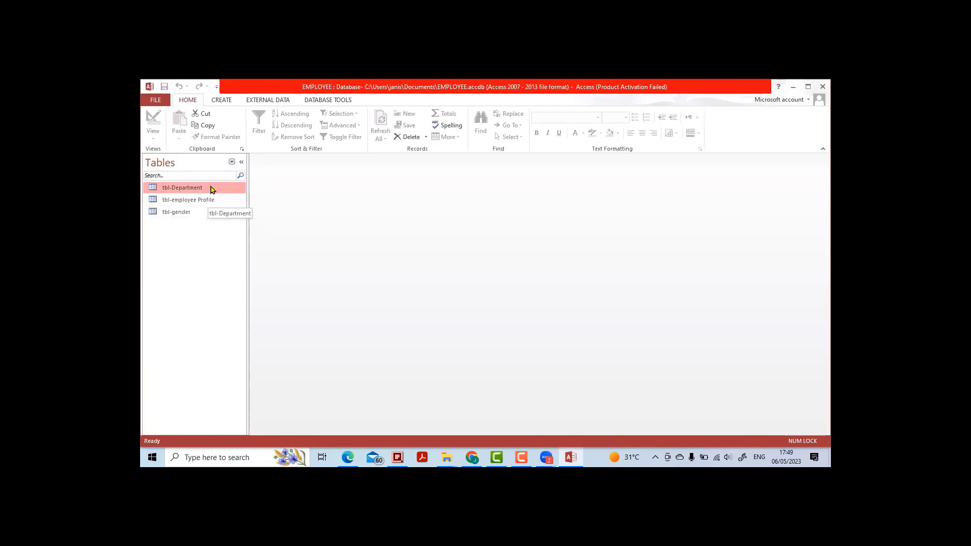
Step: Design another new table with a Short Text field named Country and make that field the primary key
click(223, 101)
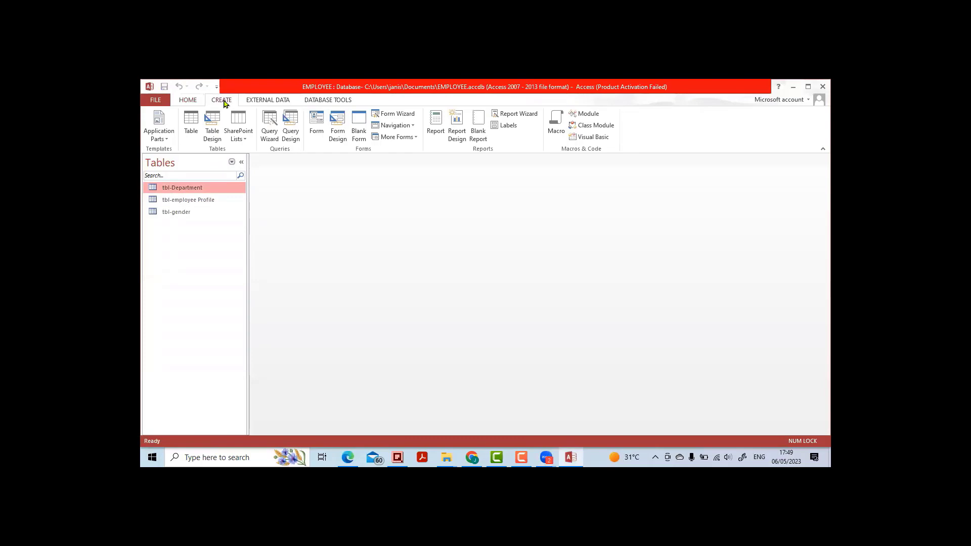
click(215, 125)
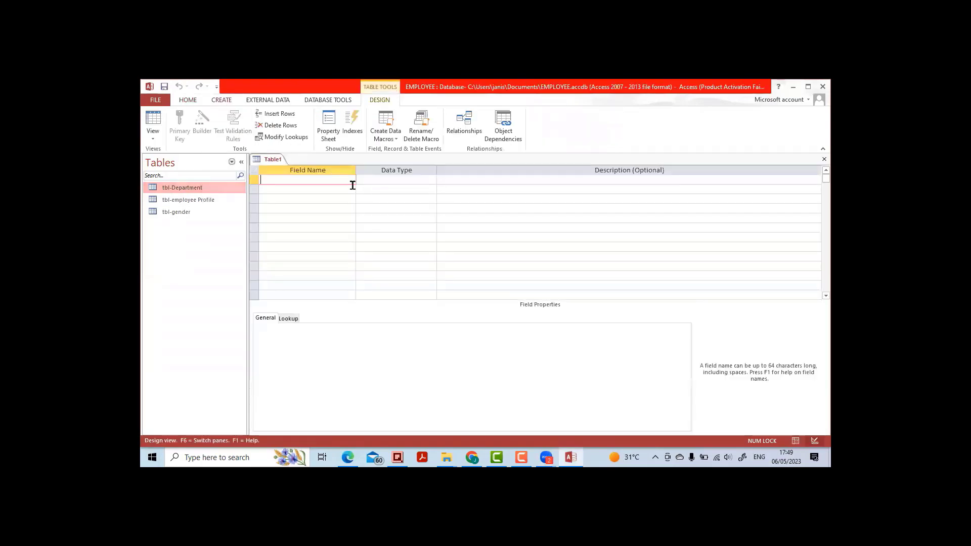
text(Country)
key(Tab)
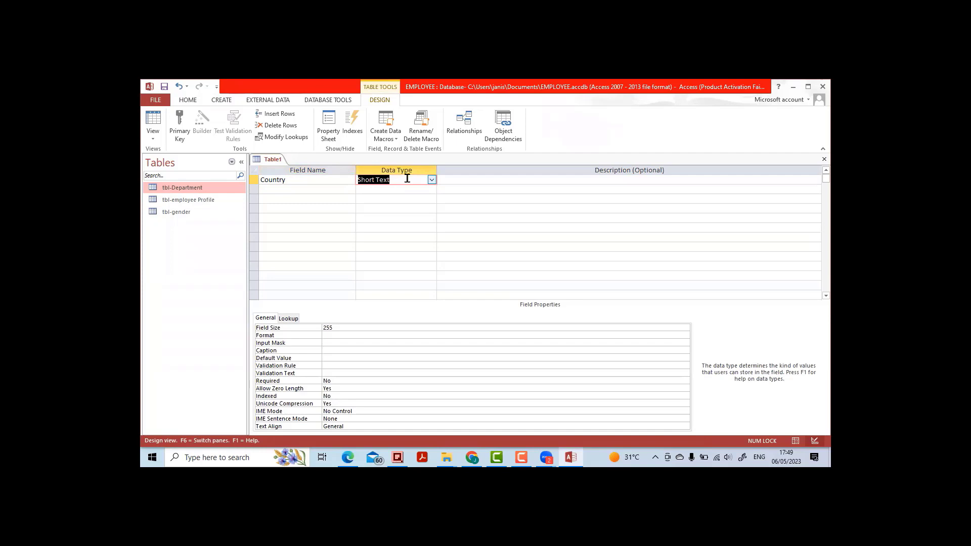
click(257, 181)
click(180, 126)
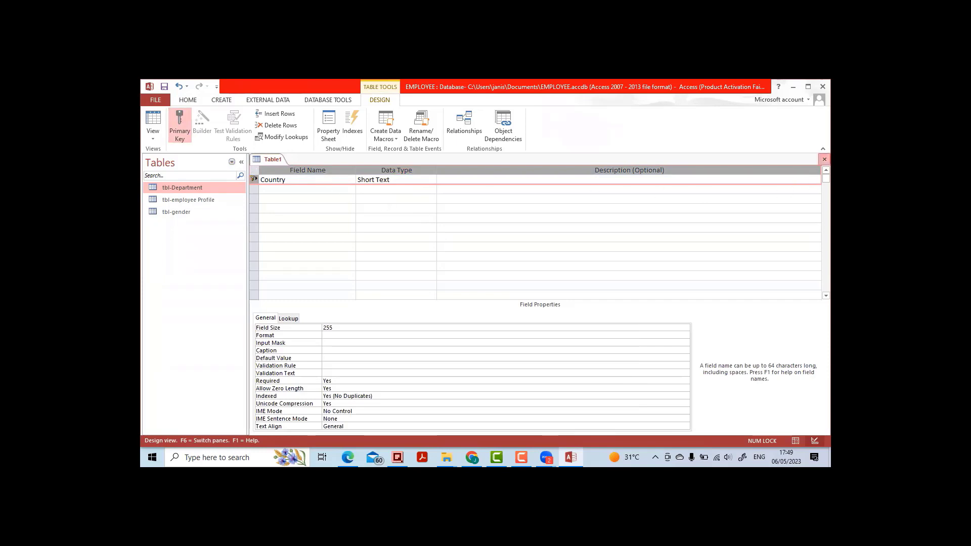
Step: Close the Country table's design and save it as tbl-Country
click(825, 159)
click(458, 296)
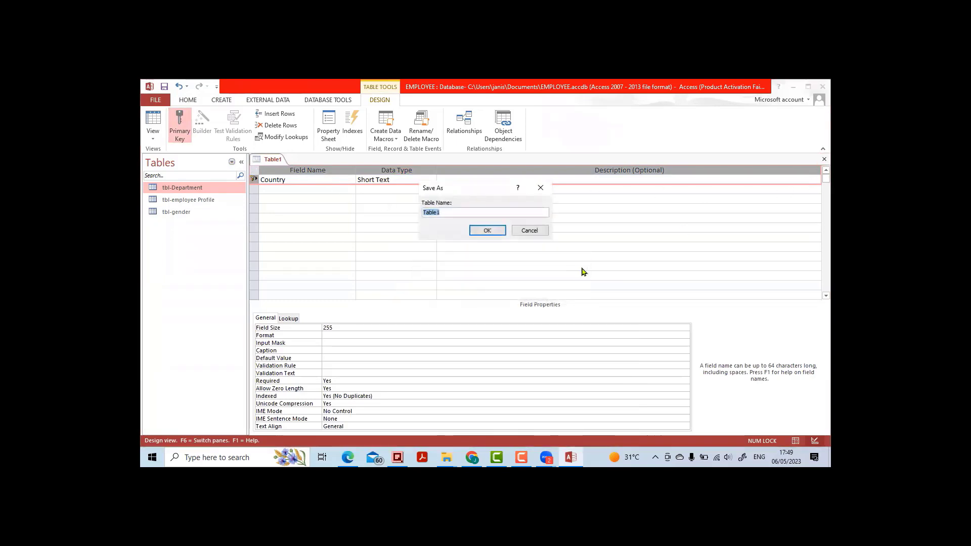
text(tbl-)
key(Caps_Lock)
text(Co)
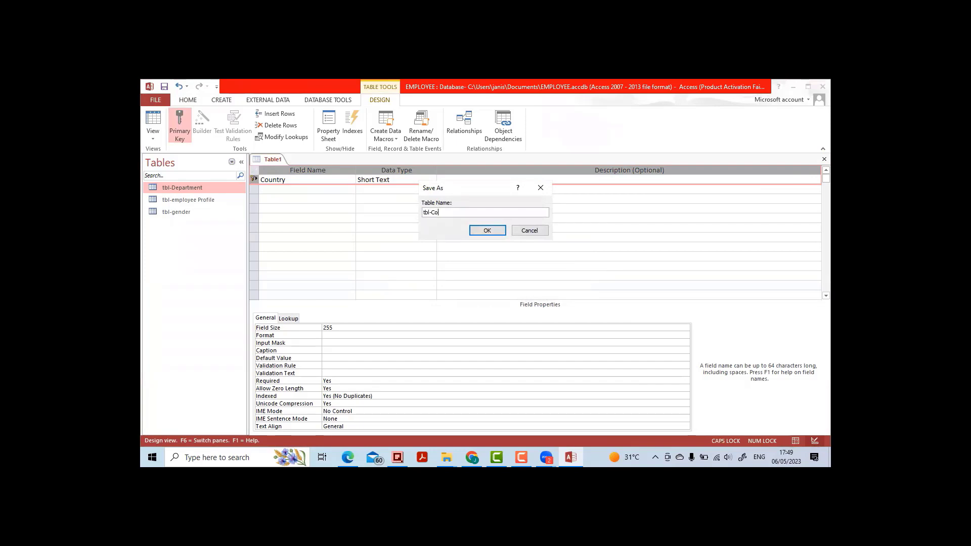
key(Caps_Lock)
text(untry)
click(489, 230)
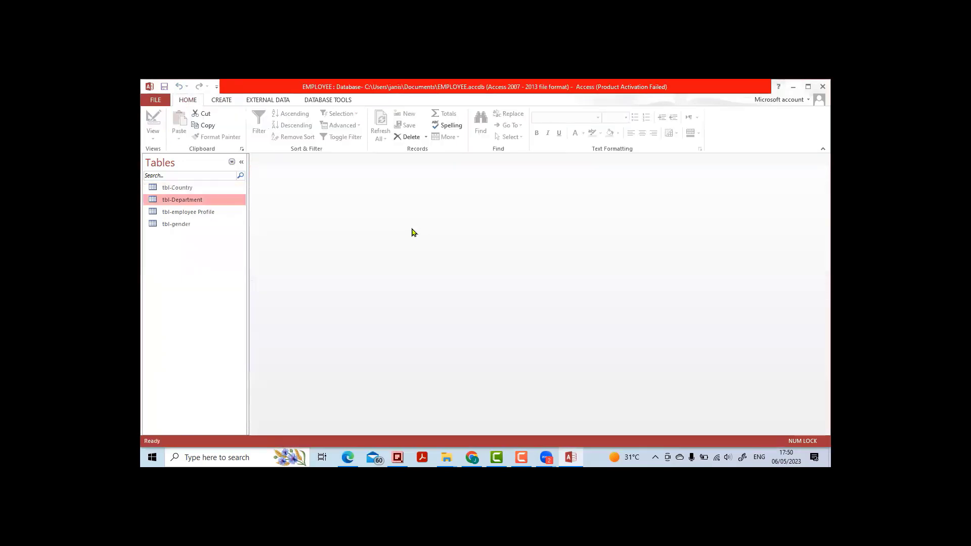
click(181, 213)
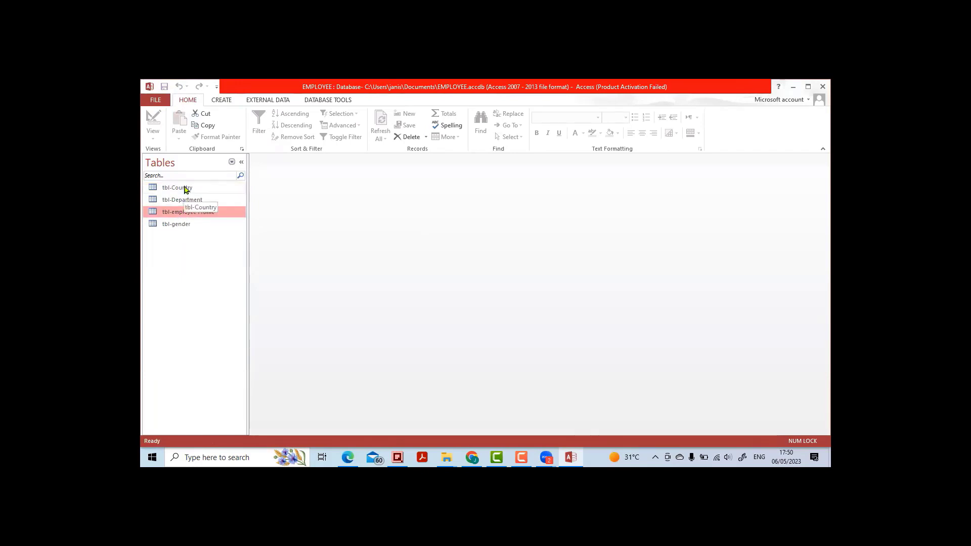
click(187, 198)
click(187, 189)
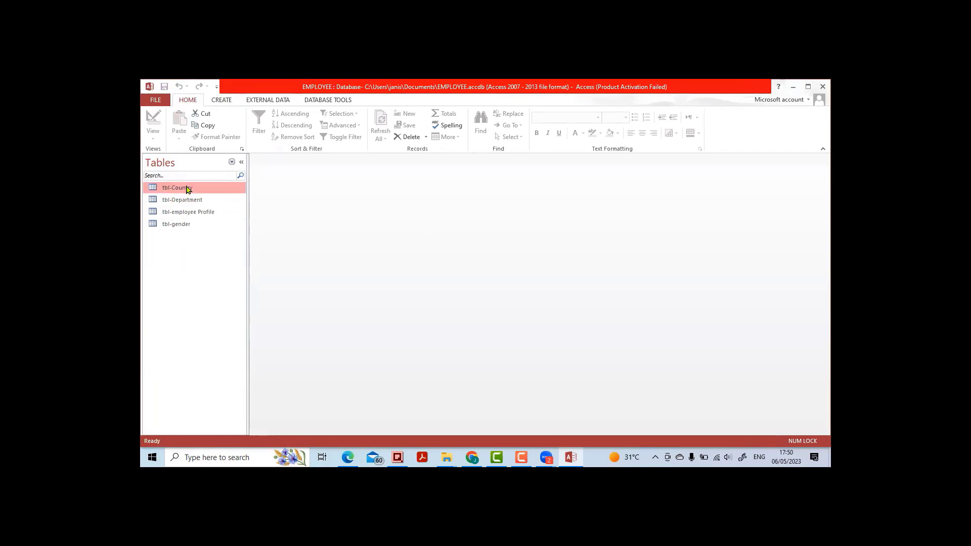
click(188, 224)
click(191, 215)
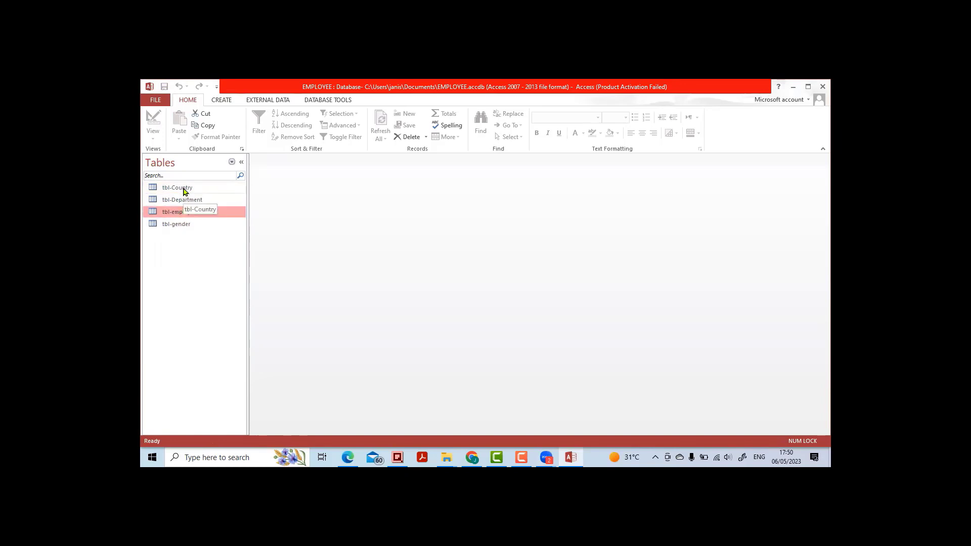
Step: Open the tbl-Country table and enter UAE and SAUDI ARABIA as its first two records
double_click(185, 189)
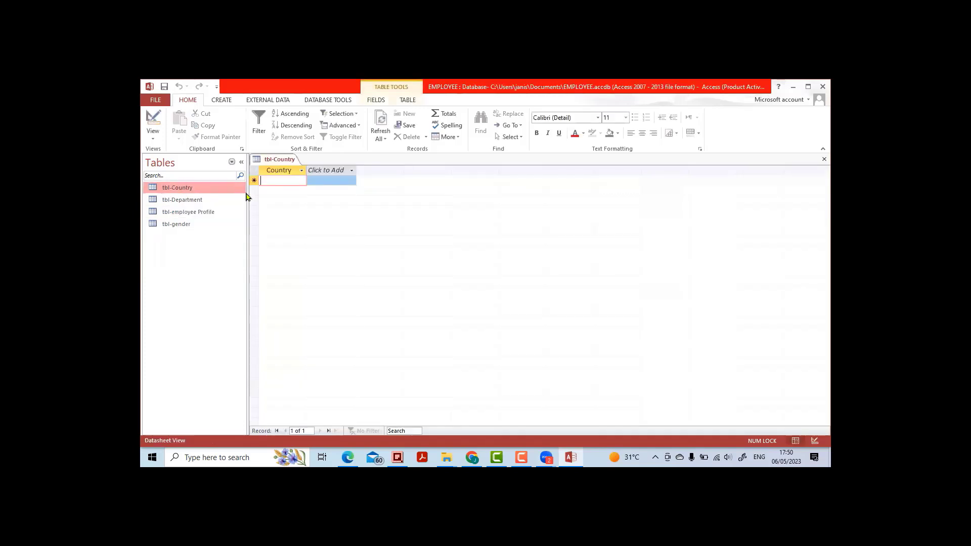
key(Caps_Lock)
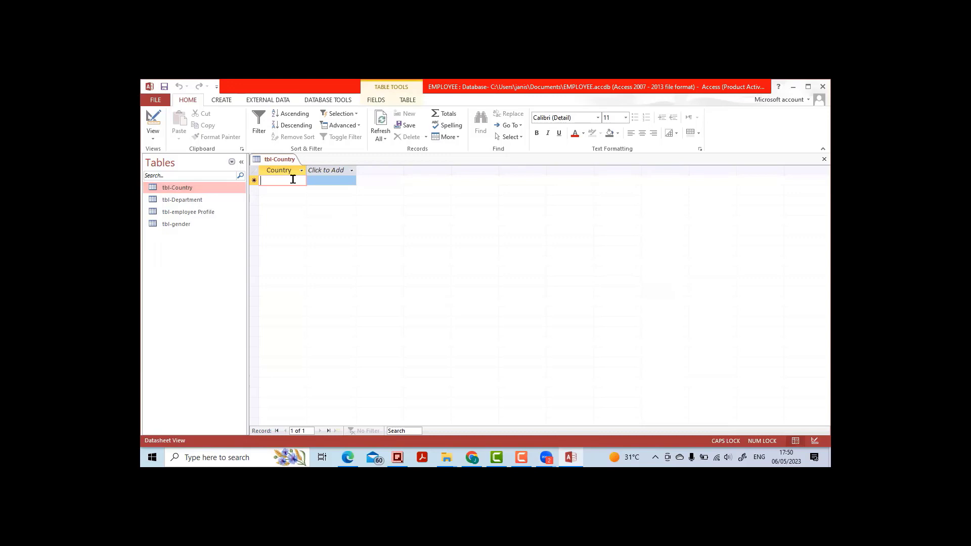
key(Caps_Lock)
text(U)
key(Caps_Lock)
text(A)
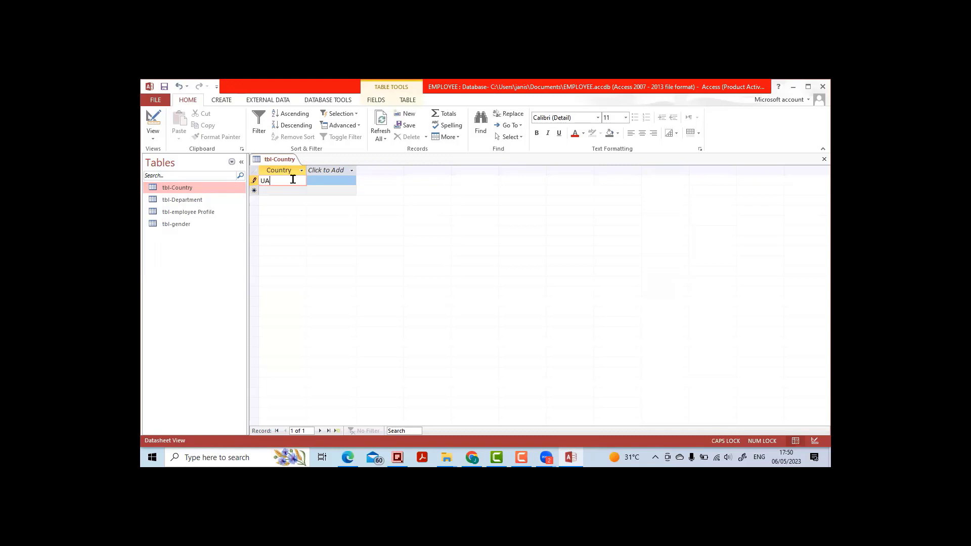
text(E)
key(Return)
text(SA)
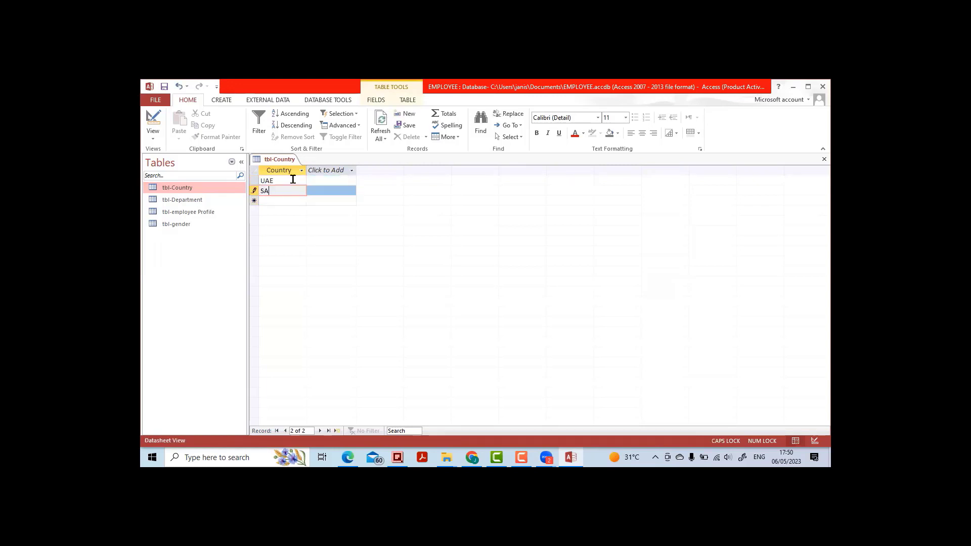
text(UDI ARABIA)
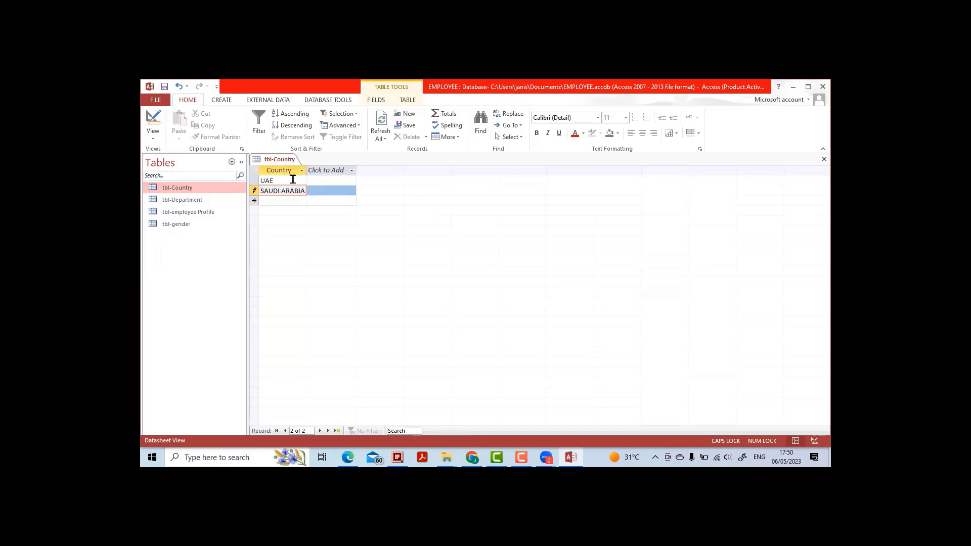
key(Return)
Step: Add INDIA, BAHRAIN, USA and UK as further Country records and close the table
text(I)
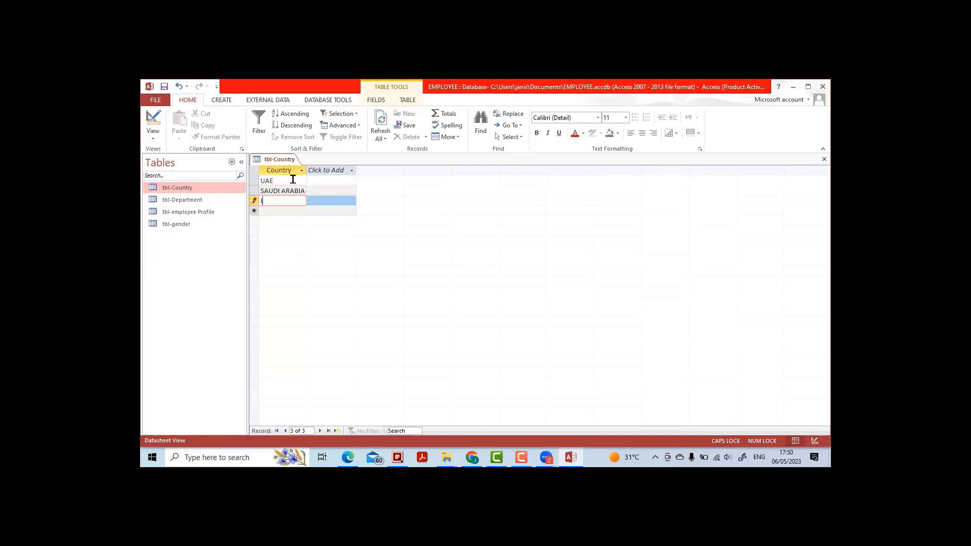
text(NDIA)
key(Return)
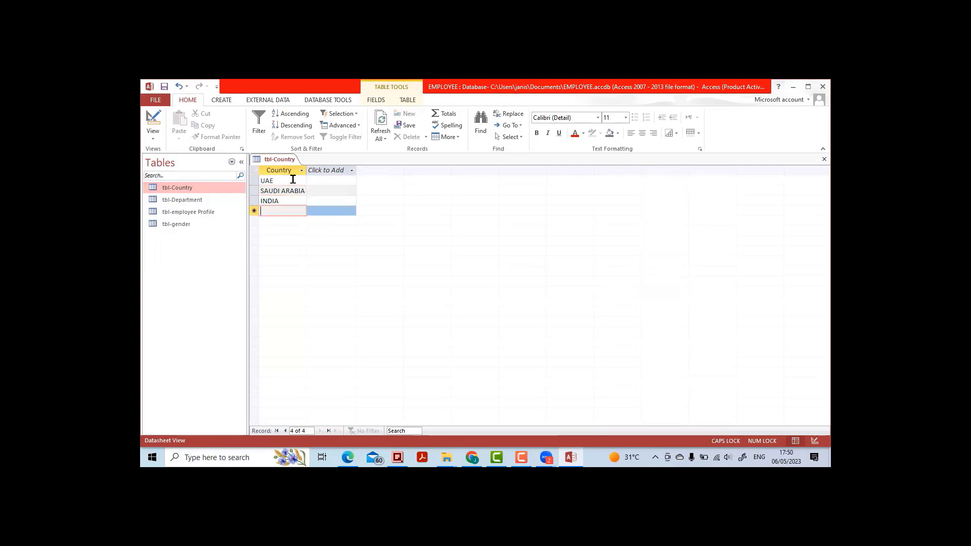
text(BAHRAIN)
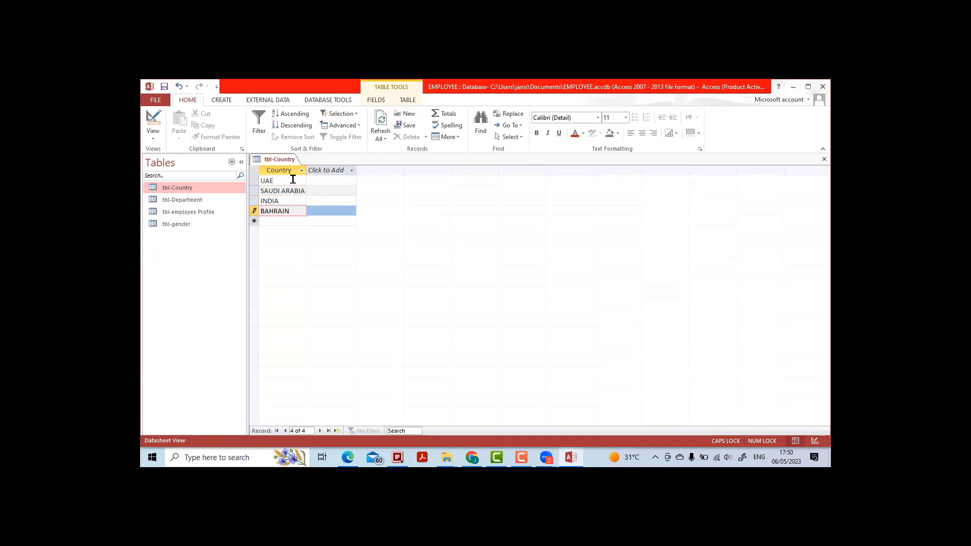
key(Return)
text(USA)
key(Return)
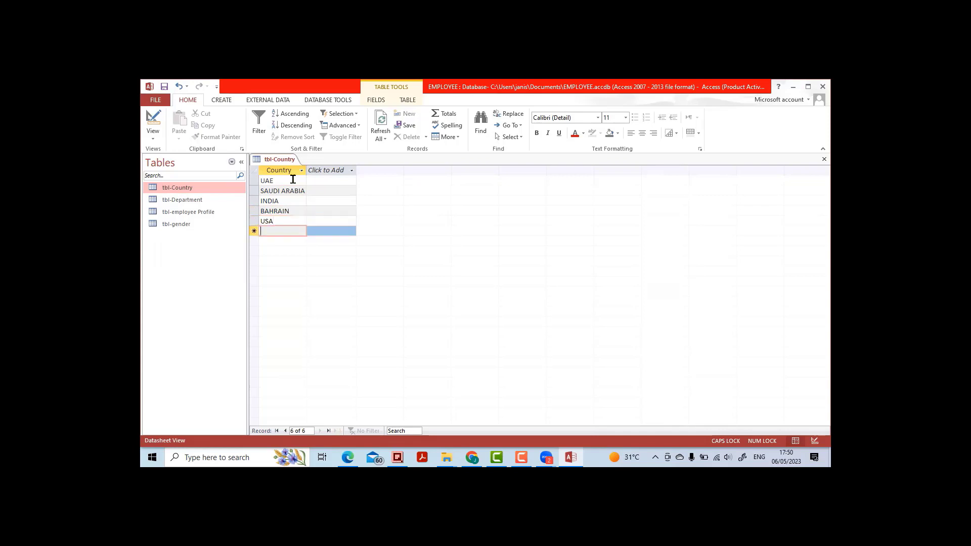
text(UK)
key(Return)
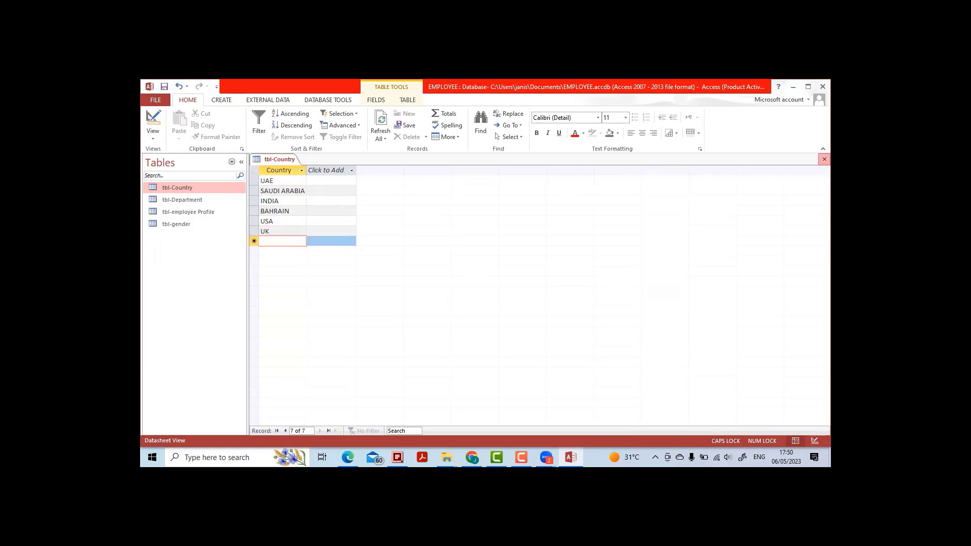
click(825, 160)
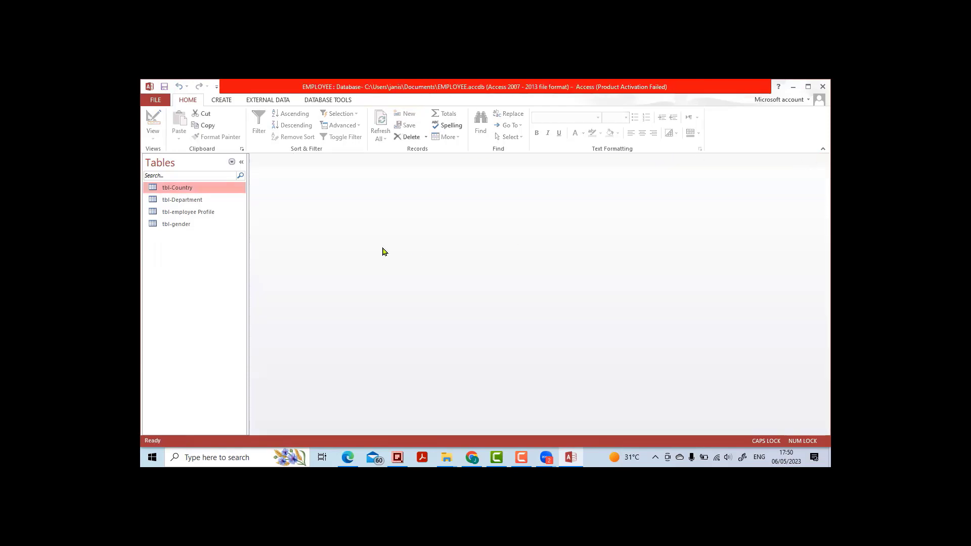
Step: Review the records stored in tbl-Country and tbl-Department, closing each table after viewing it
double_click(187, 191)
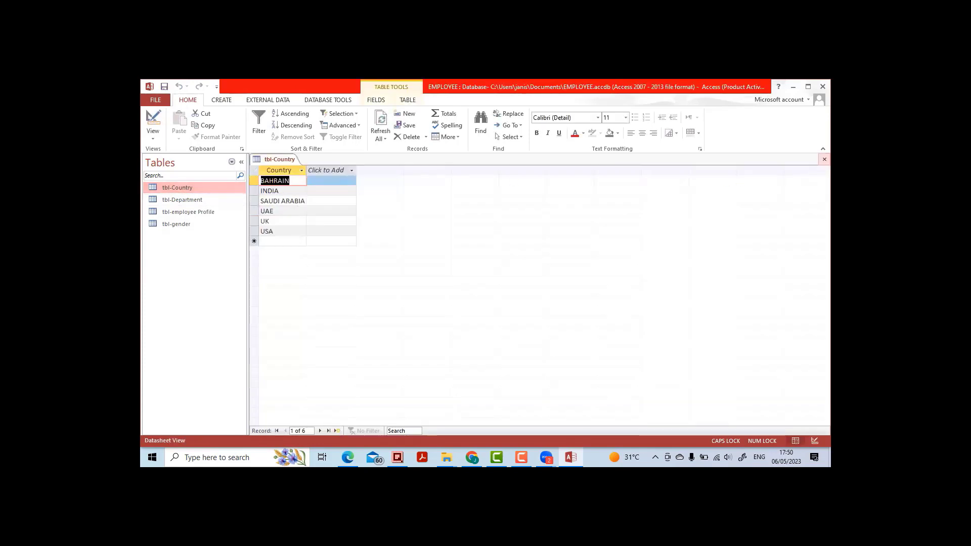
click(824, 160)
click(203, 200)
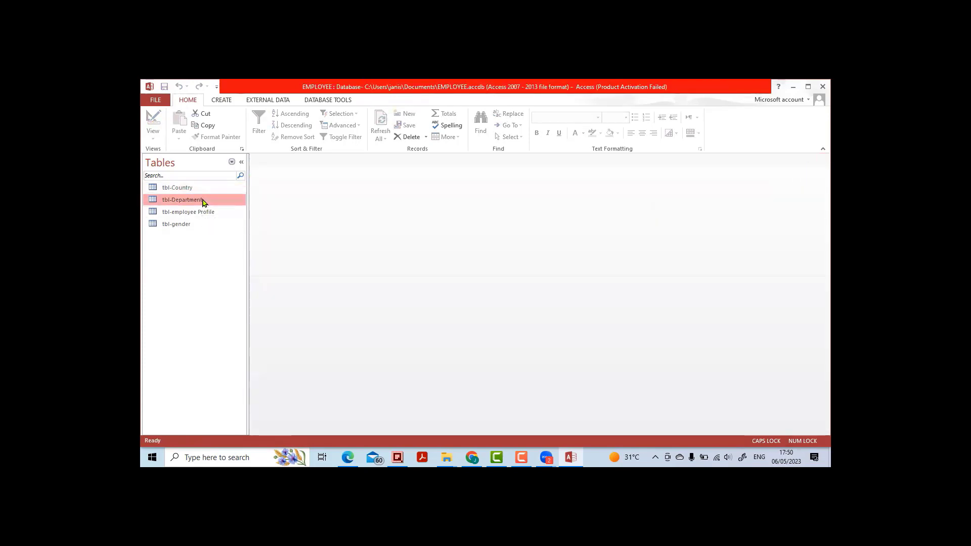
double_click(202, 201)
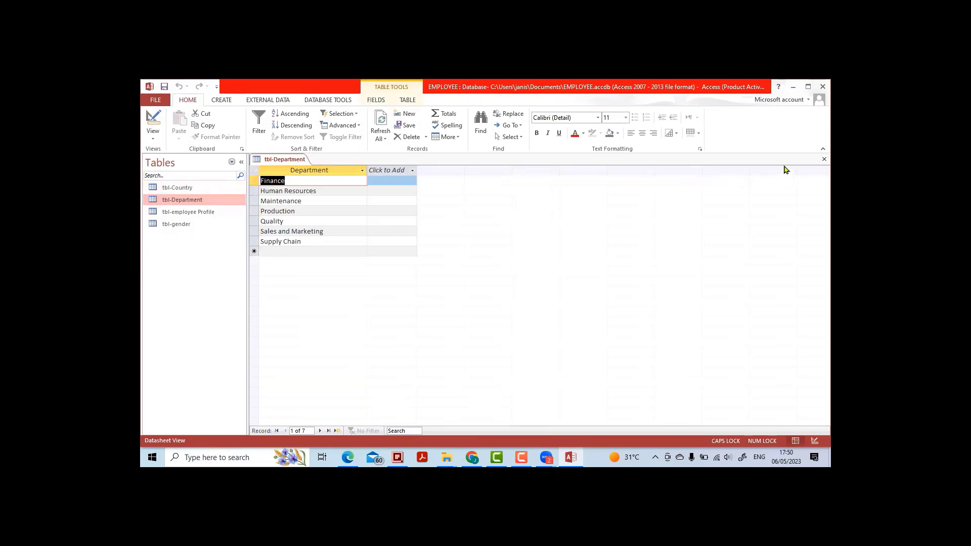
click(824, 160)
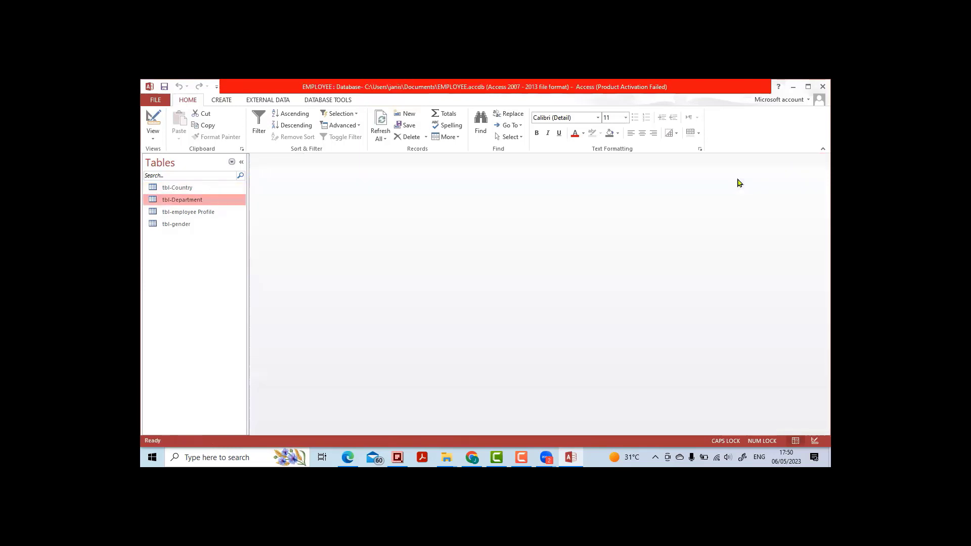
Step: Open the tbl-gender table, enter Male and Female as its records, and close it
double_click(194, 225)
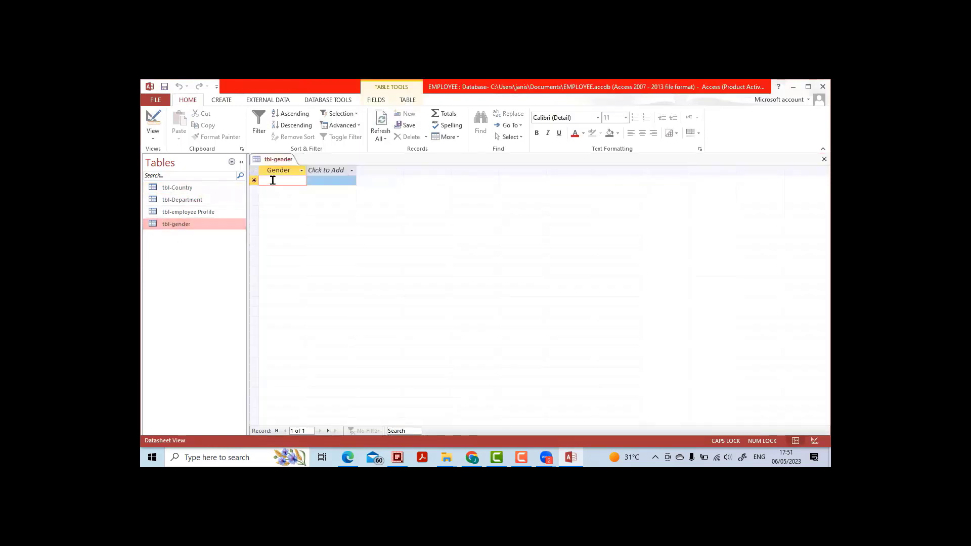
text(m)
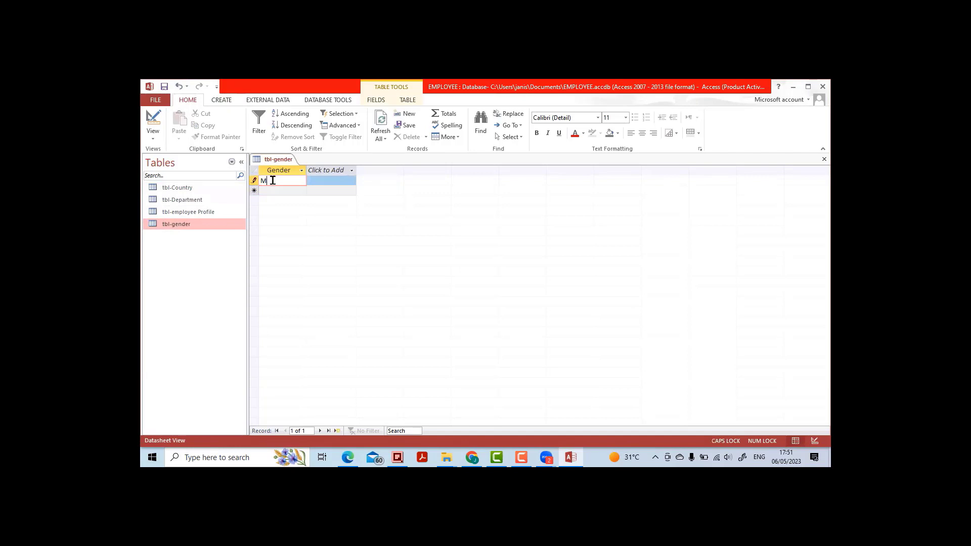
key(Caps_Lock)
text(ale)
key(Return)
key(Caps_Lock)
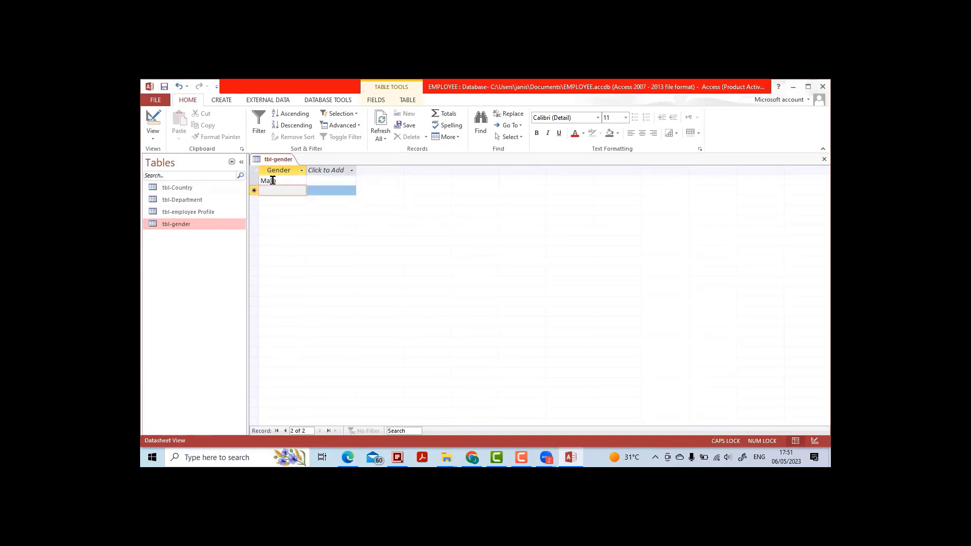
text(F)
key(Caps_Lock)
text(emale)
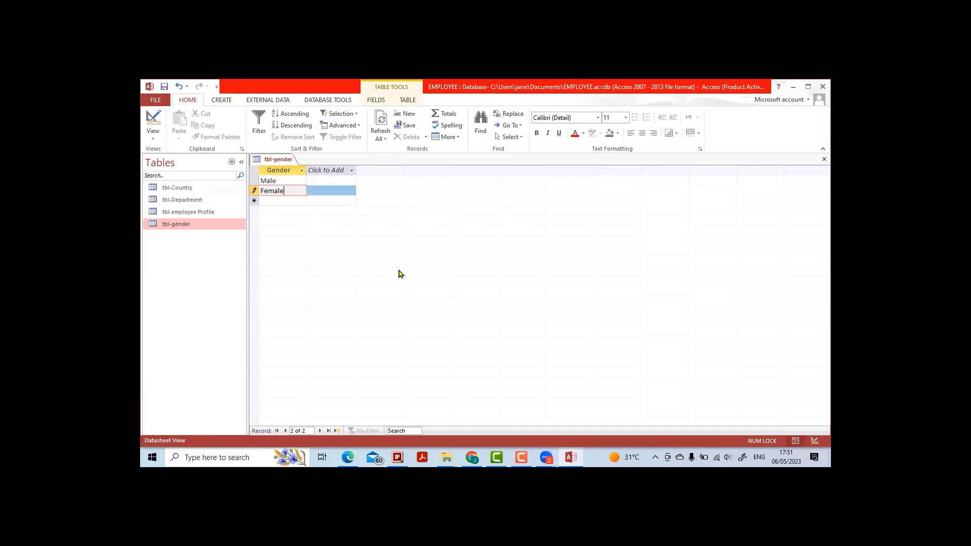
click(824, 159)
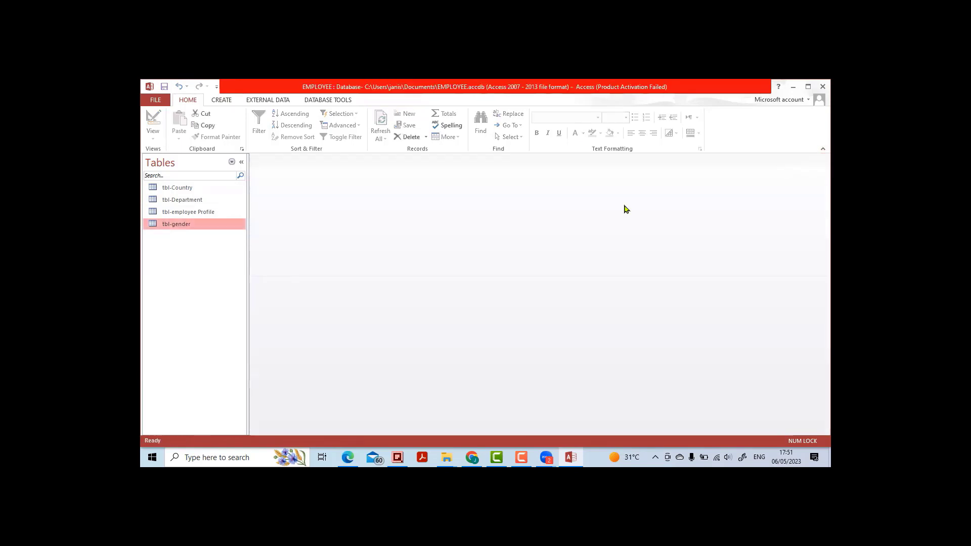
Step: Open the tbl-employee Profile table and fill in the first and last name of the first employee record
click(198, 217)
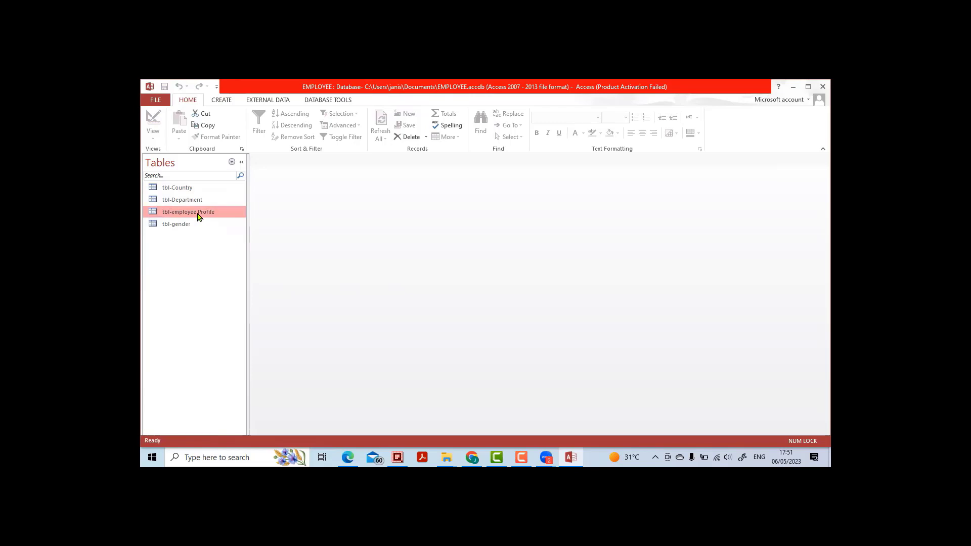
double_click(198, 213)
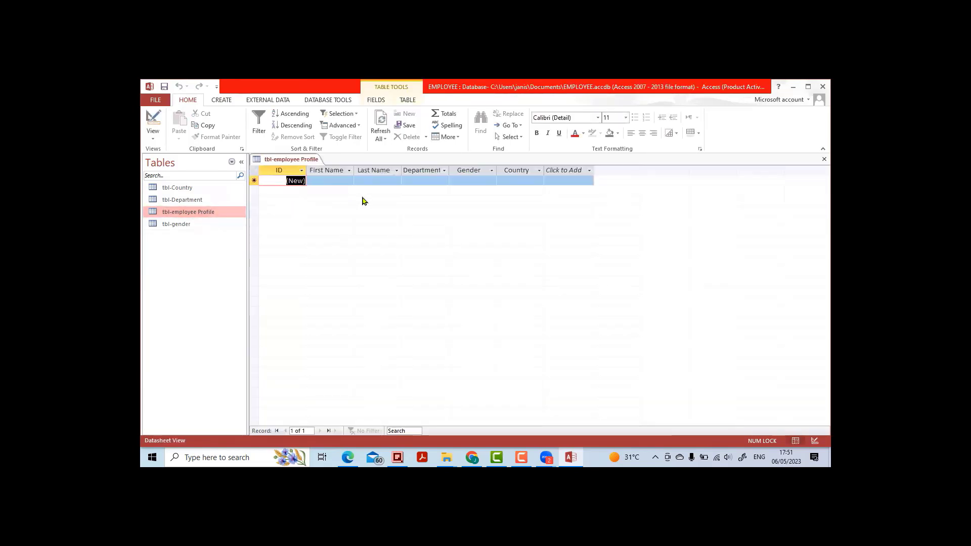
click(338, 179)
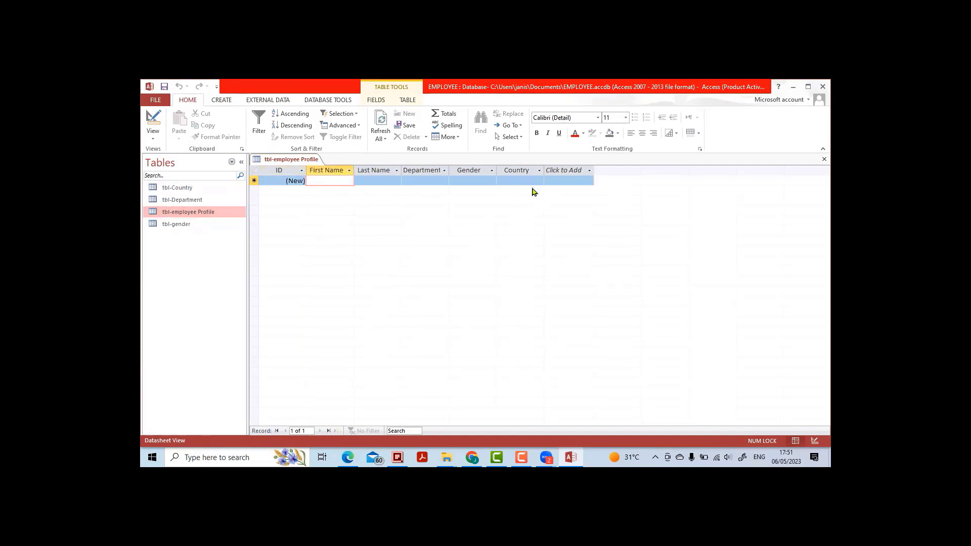
text(R)
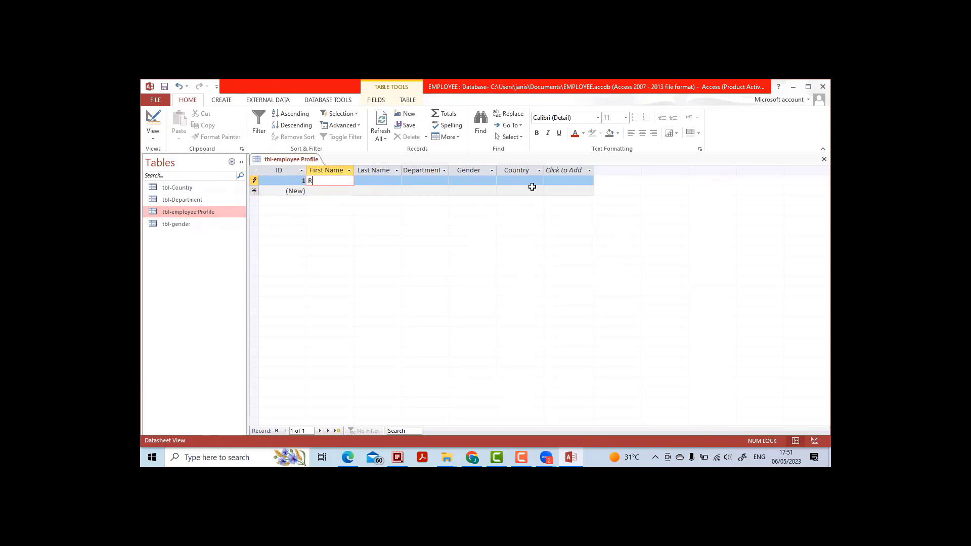
text(avi)
key(Tab)
key(Caps_Lock)
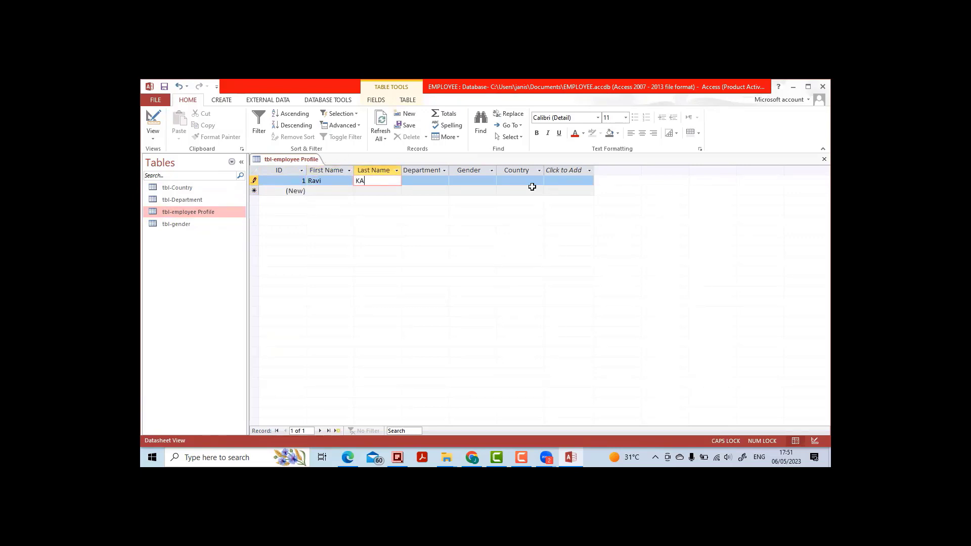
key(Tab)
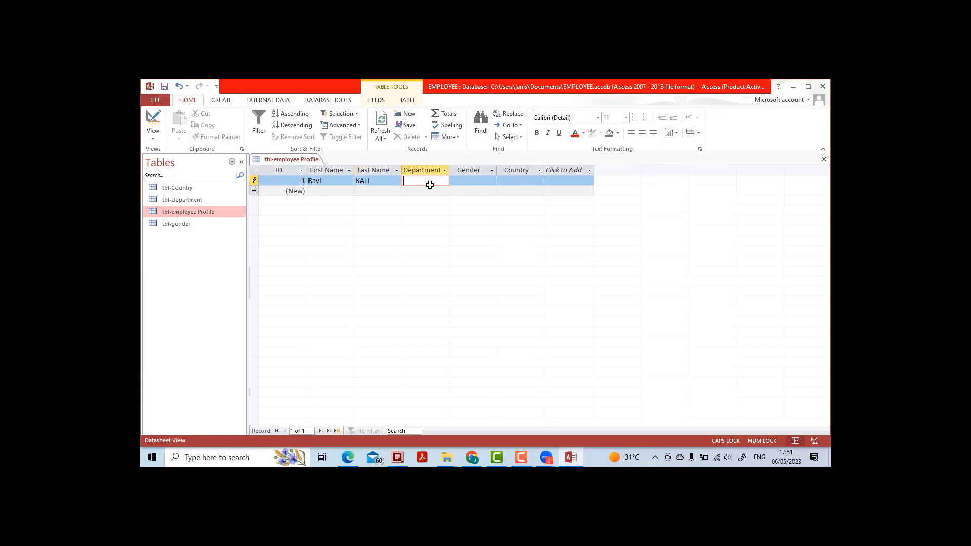
Step: Check the record's empty Department and Gender cells for a drop-down list
click(462, 181)
click(439, 180)
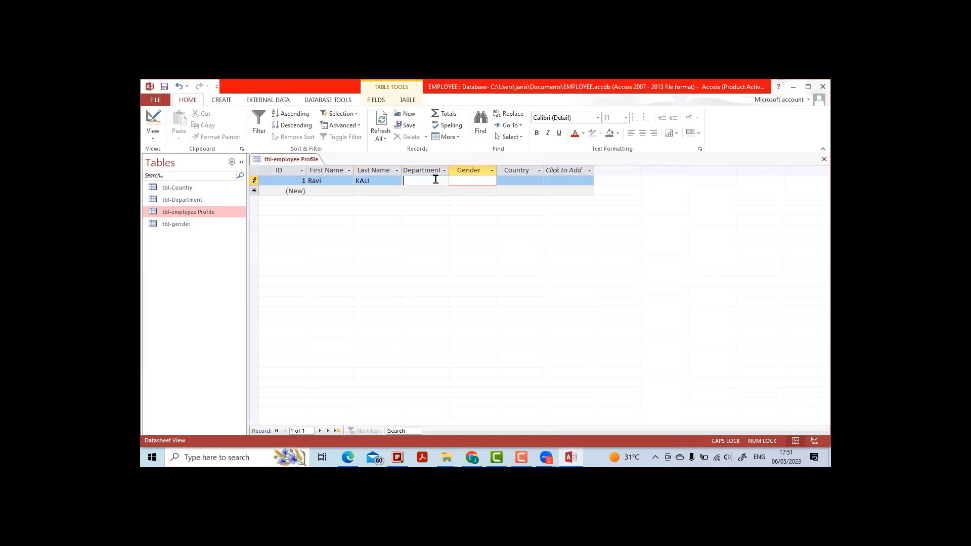
click(460, 181)
click(440, 180)
click(474, 181)
Step: Switch the employee profile table to Design view and select the Department field
click(815, 441)
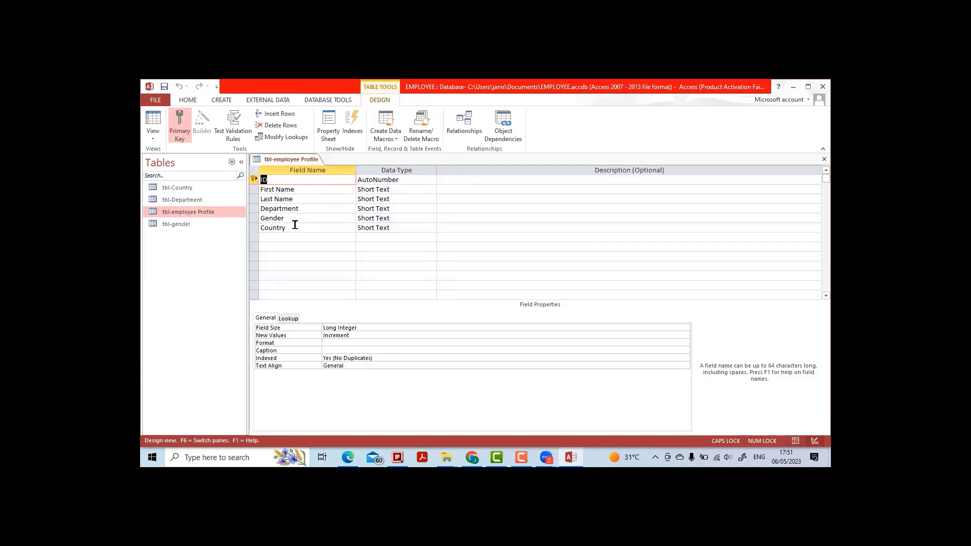
click(298, 191)
click(299, 199)
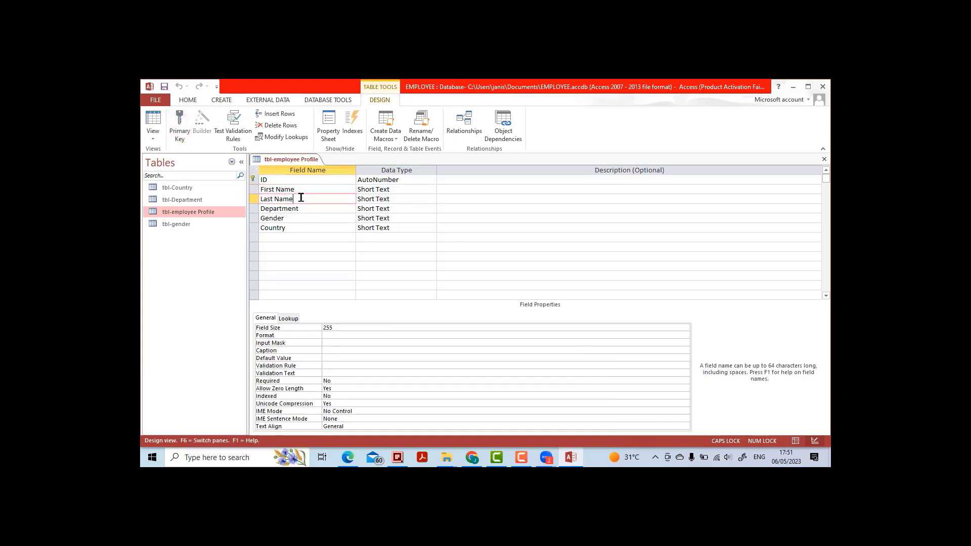
click(301, 208)
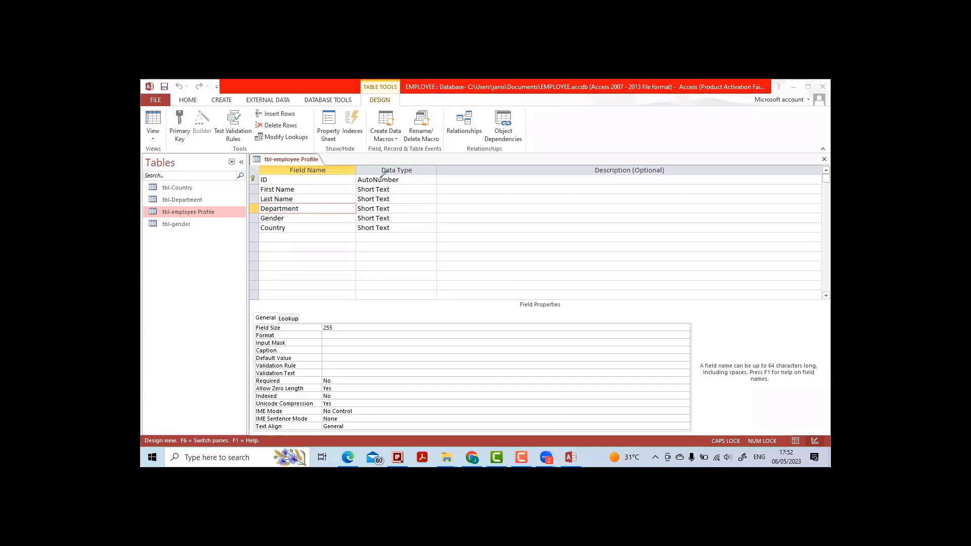
mouse_move(304, 310)
mouse_down()
mouse_move(276, 305)
mouse_move(274, 322)
mouse_move(295, 333)
mouse_move(310, 320)
mouse_move(302, 309)
mouse_up()
click(292, 334)
click(541, 401)
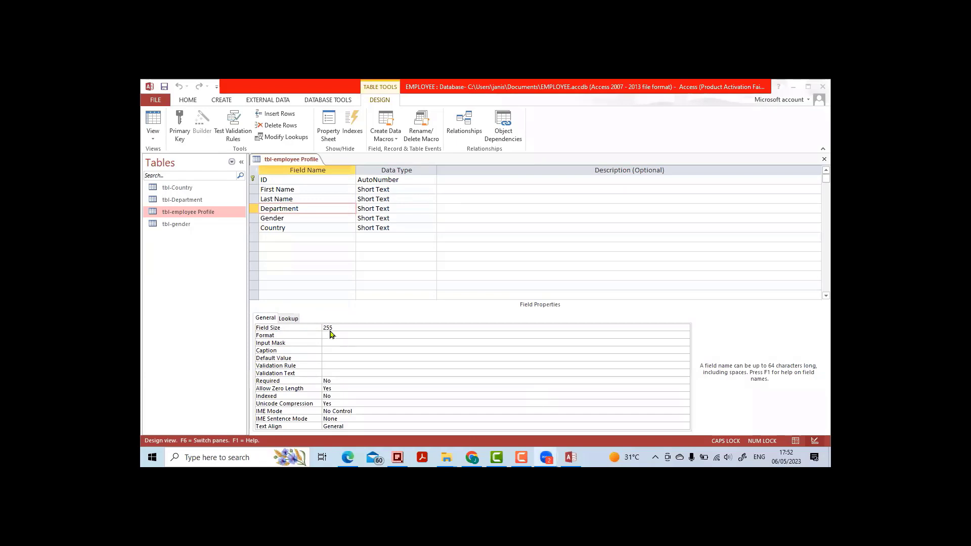
Step: Show the lookup properties of the Department field
click(289, 319)
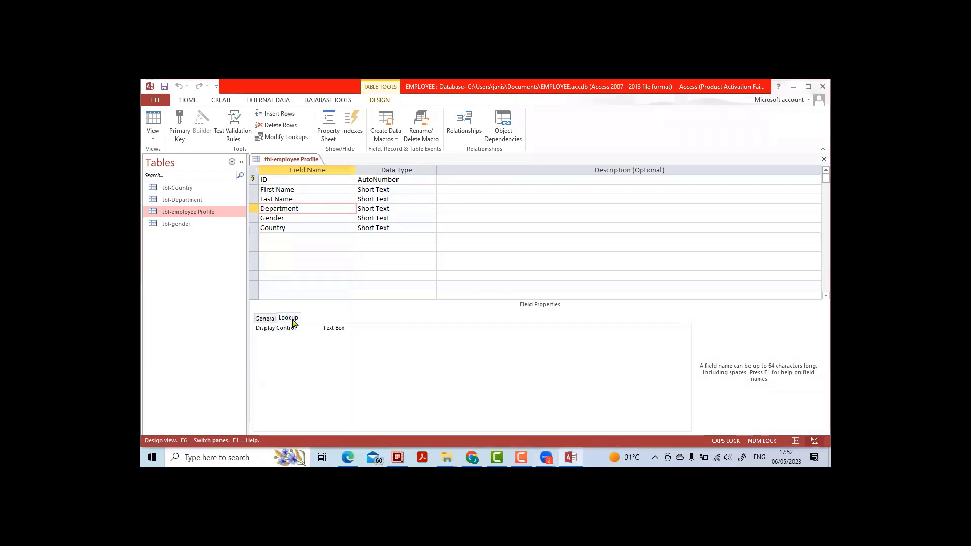
click(531, 405)
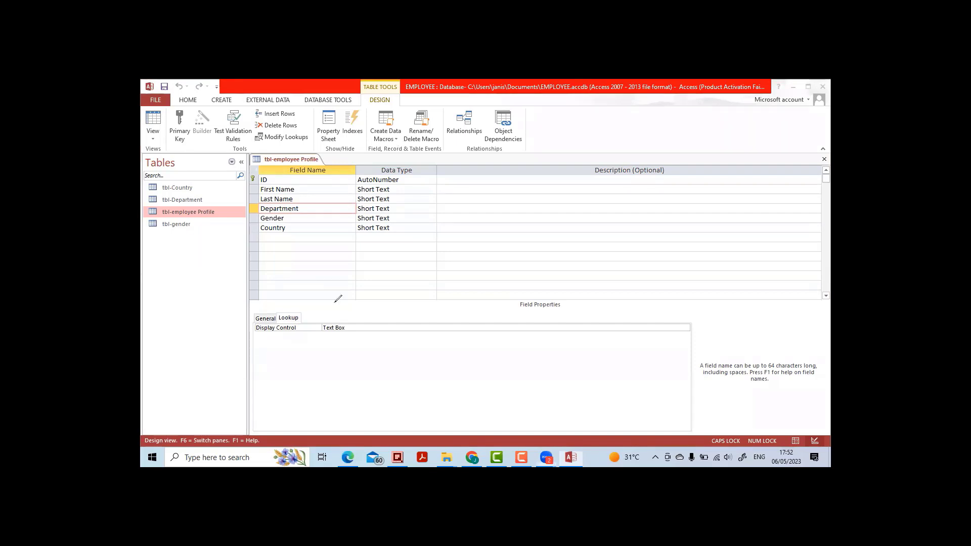
mouse_move(337, 302)
mouse_down()
mouse_move(323, 342)
mouse_move(357, 316)
mouse_move(336, 303)
mouse_up()
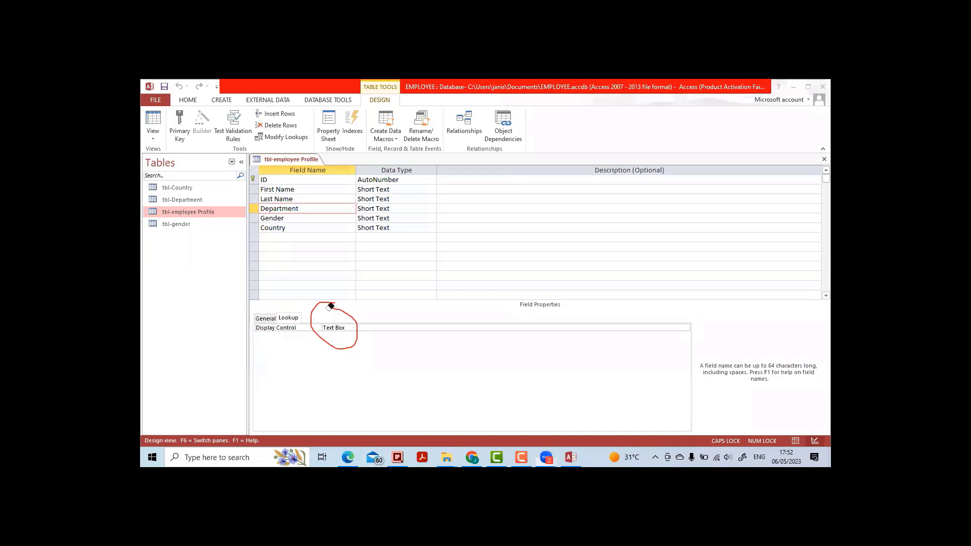
drag(330, 307, 347, 337)
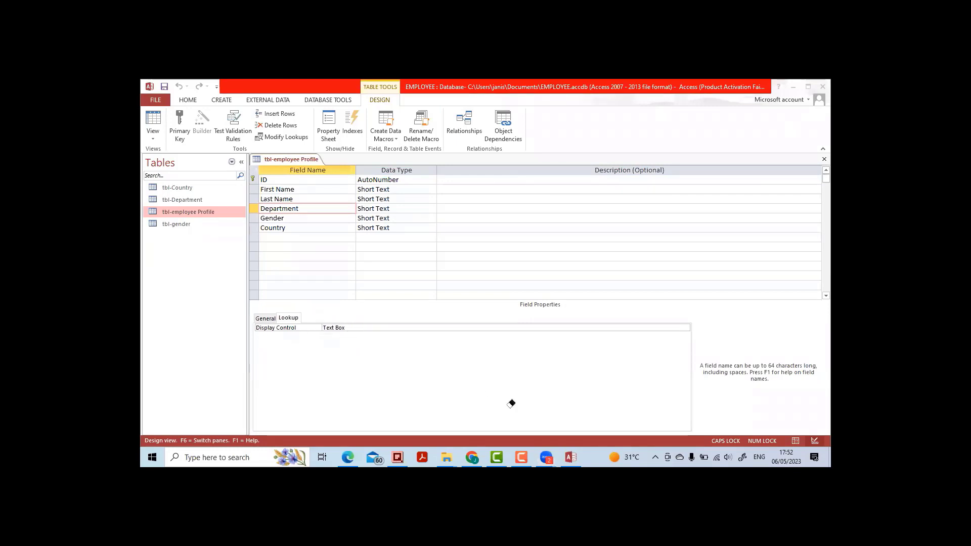
Step: Set the Department field's display control to Combo Box
click(348, 327)
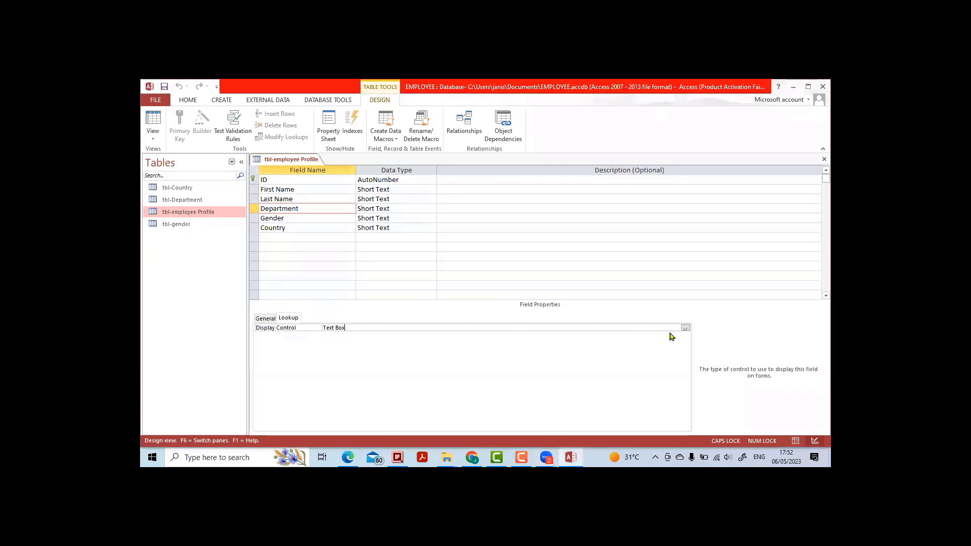
click(686, 329)
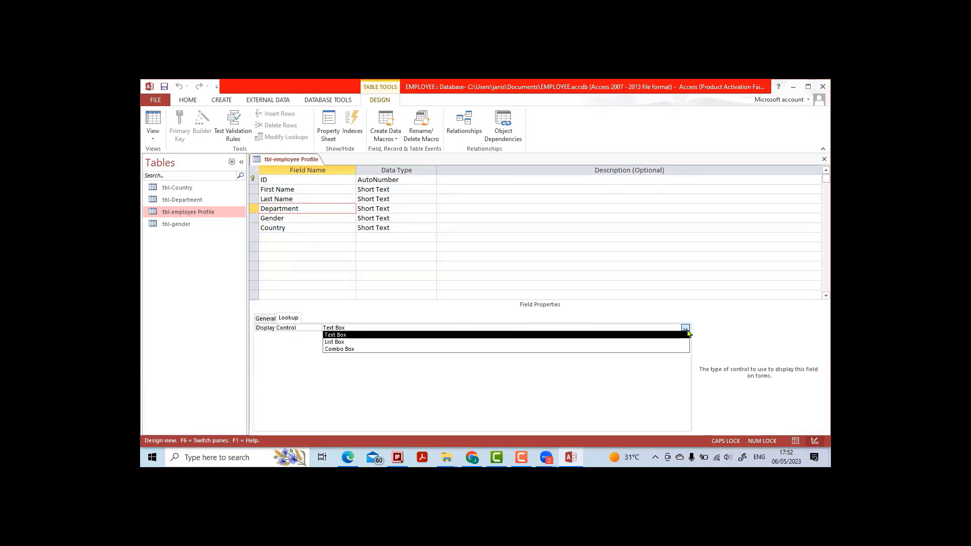
click(378, 350)
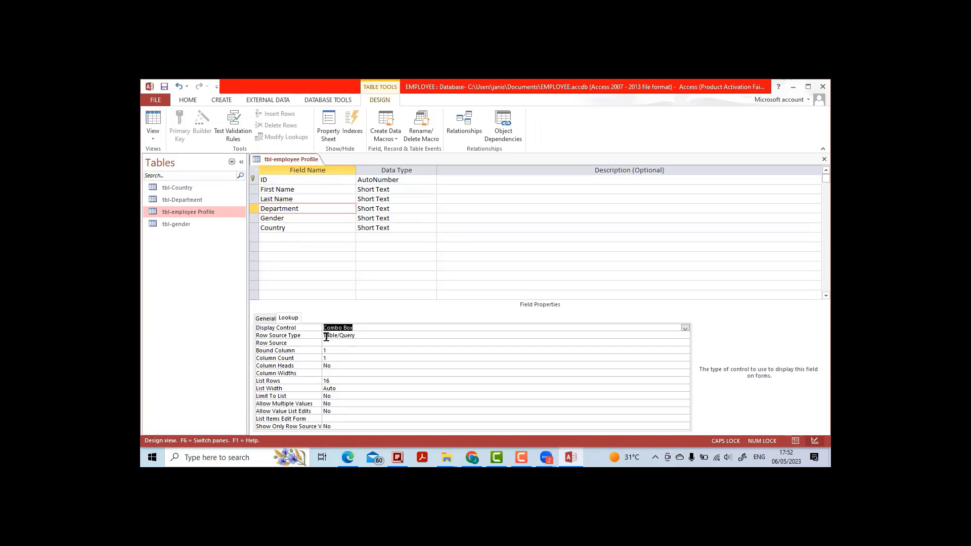
Step: Set the Department field's row source to the tbl-Department table
click(374, 334)
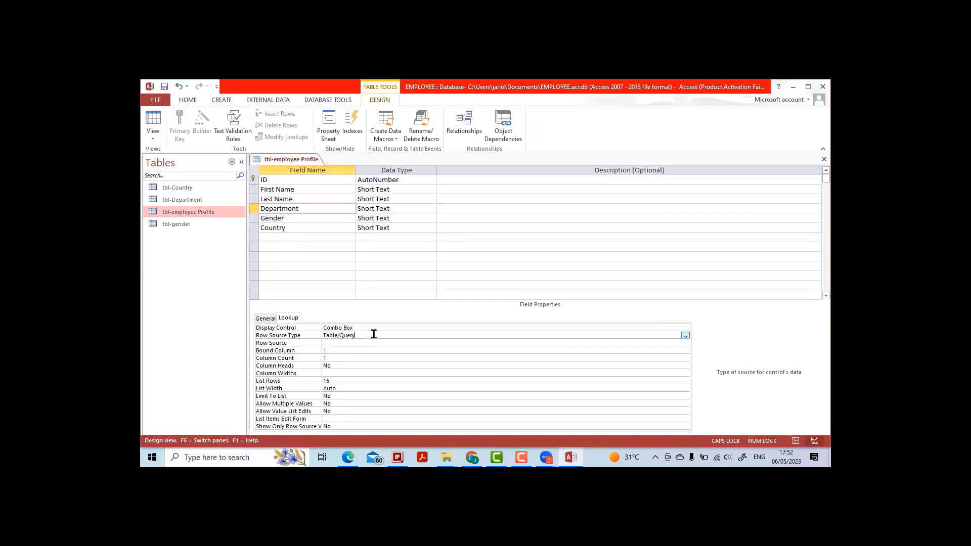
click(336, 343)
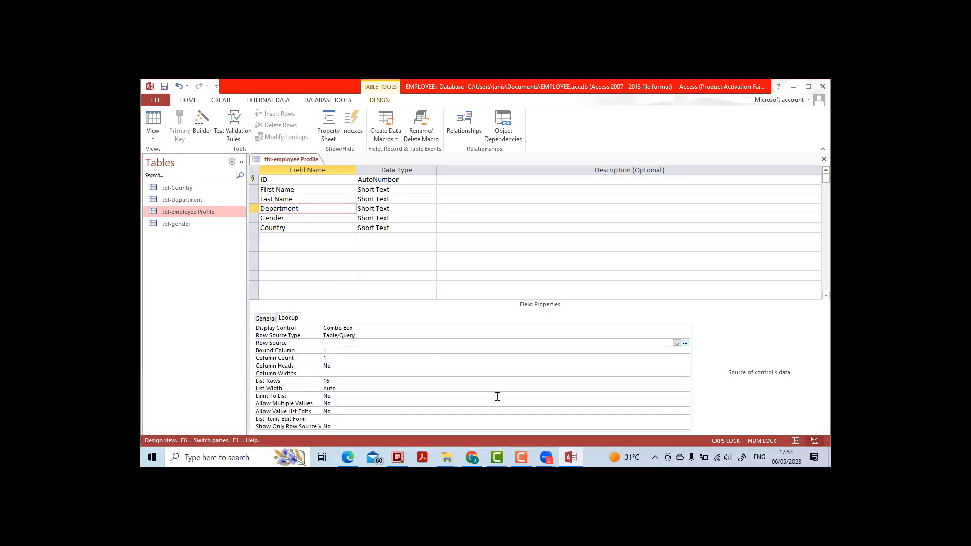
key(ctrl+shift+d)
mouse_move(339, 338)
mouse_down()
mouse_move(316, 340)
mouse_move(337, 345)
mouse_up()
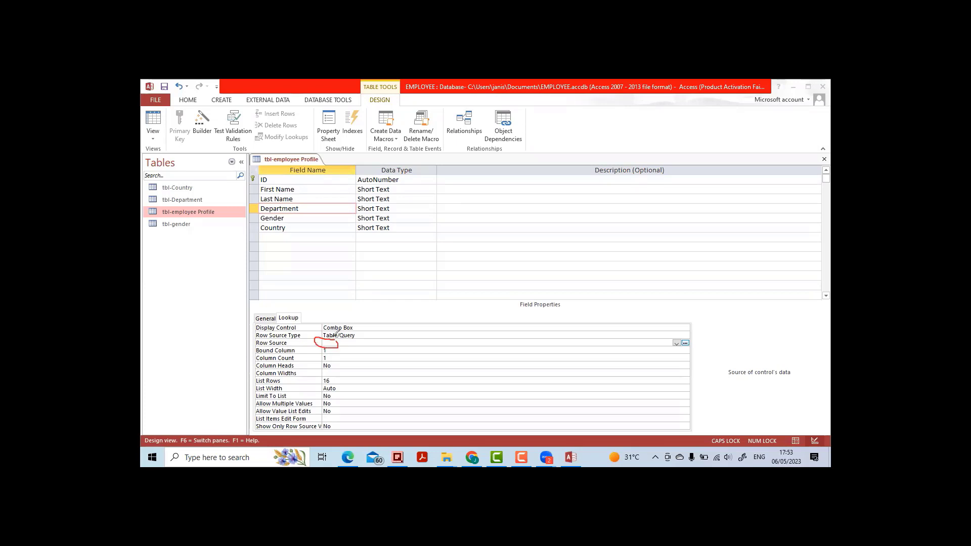
click(481, 171)
click(328, 340)
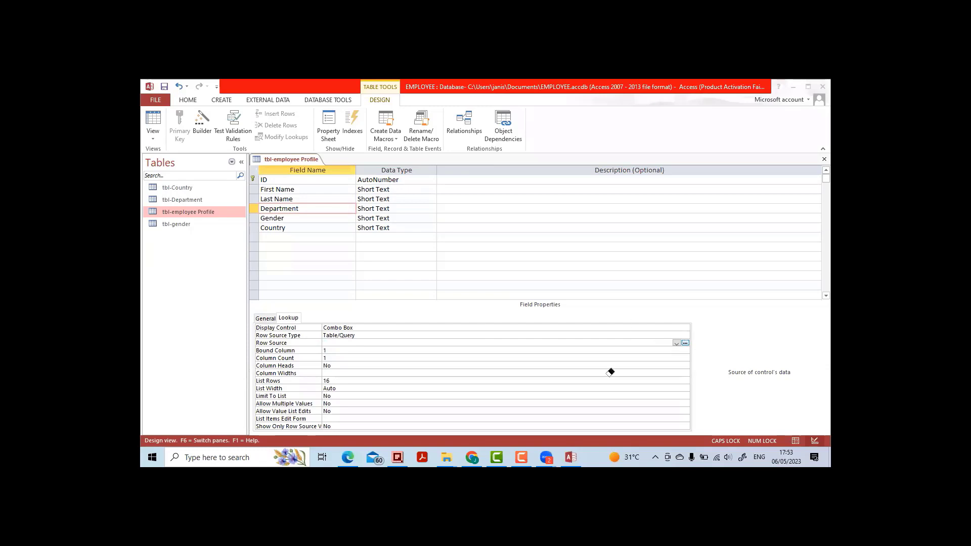
key(Escape)
click(679, 343)
click(678, 343)
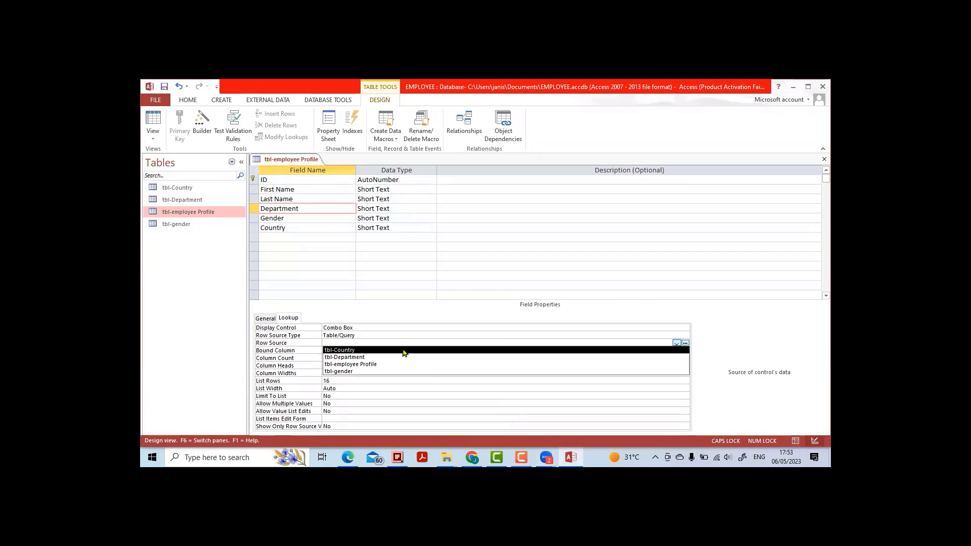
click(364, 357)
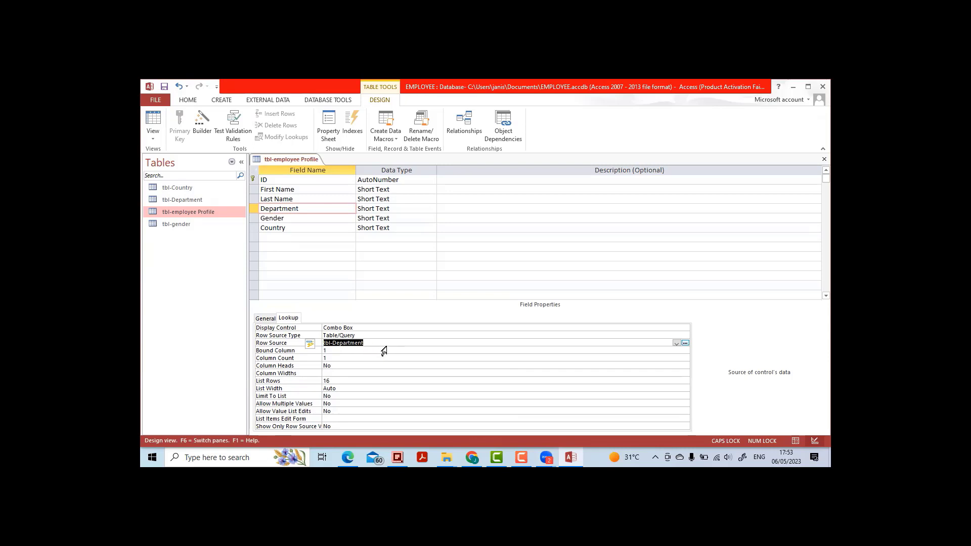
Step: Make the Gender field a Combo Box with the tbl-gender table as its row source
click(319, 223)
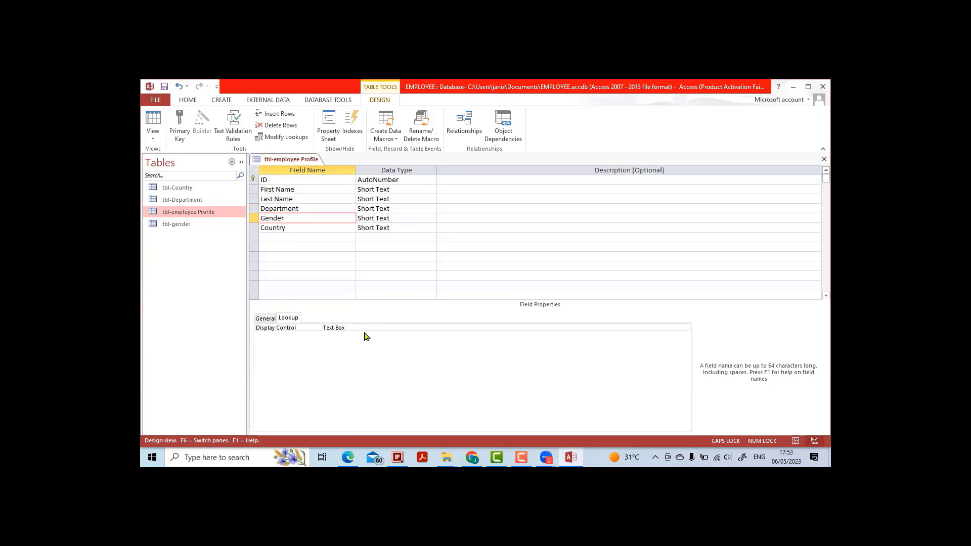
click(267, 319)
click(284, 319)
click(359, 326)
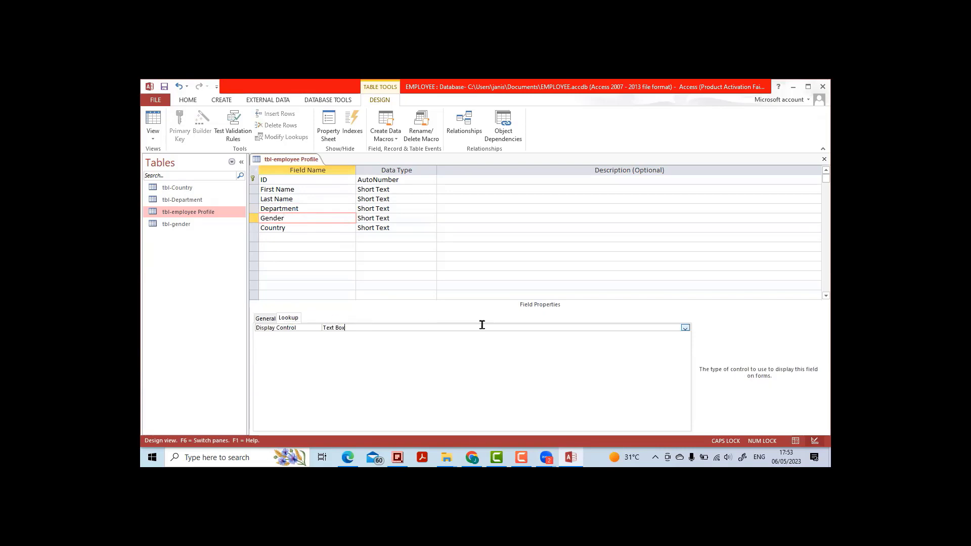
click(685, 328)
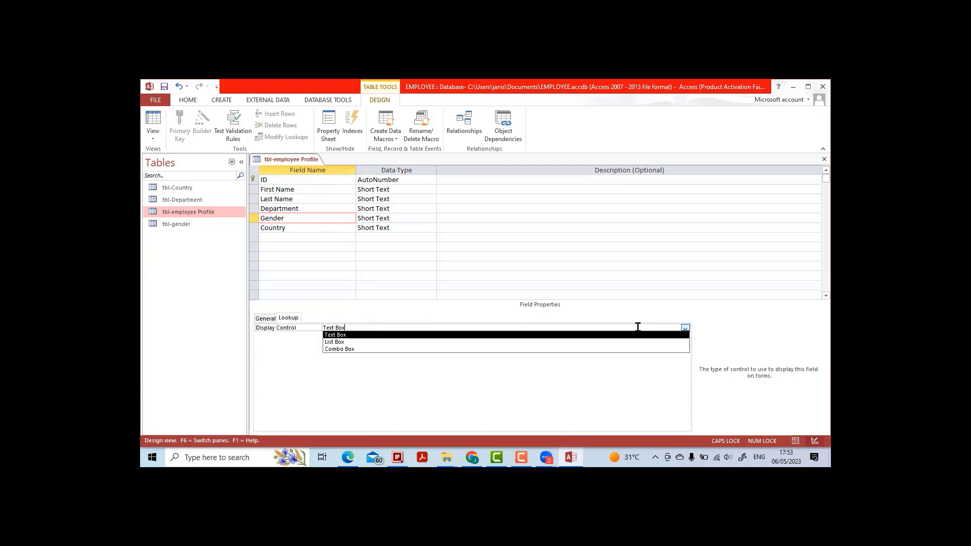
click(480, 348)
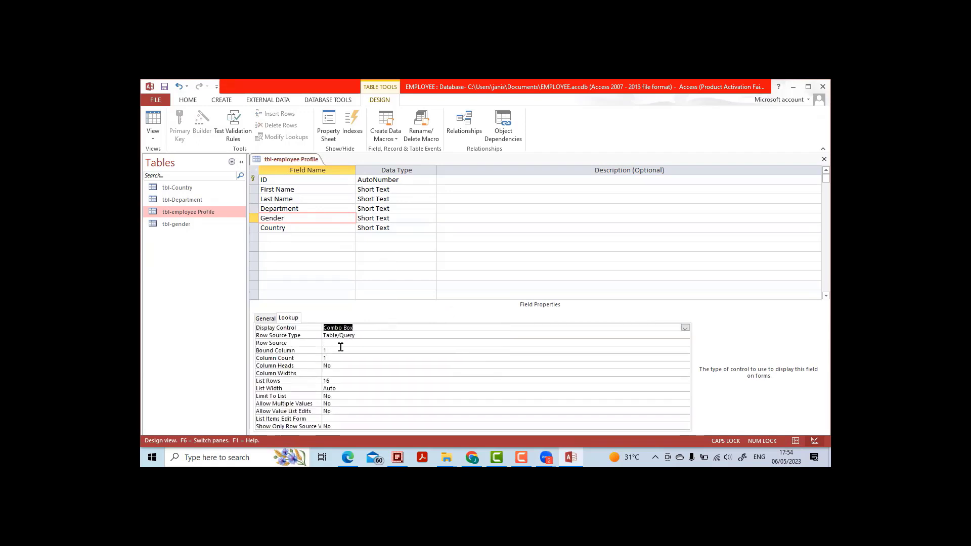
click(367, 344)
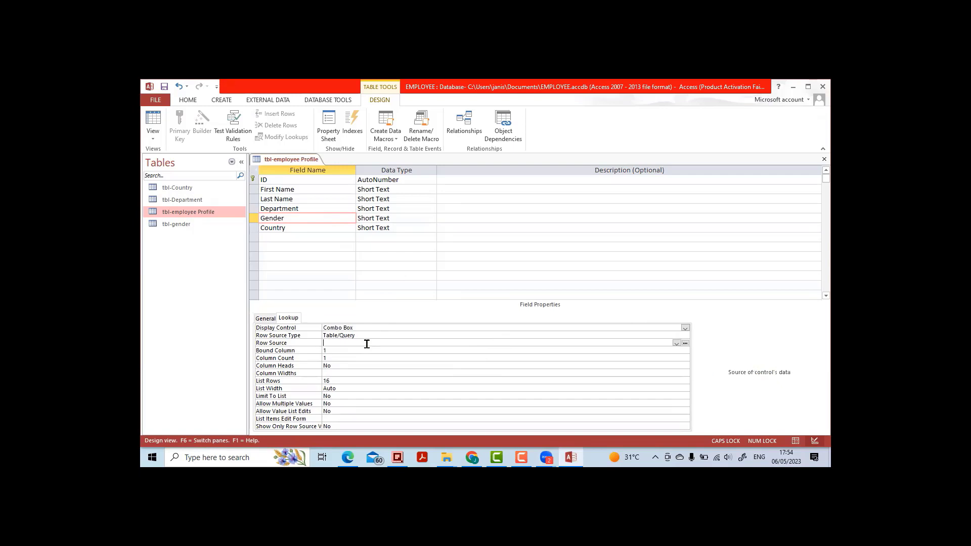
click(677, 344)
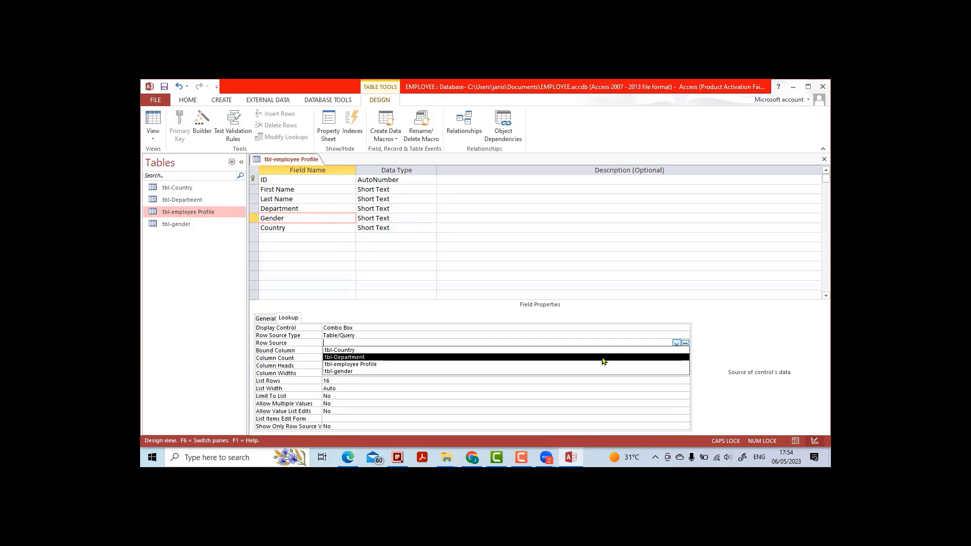
click(359, 373)
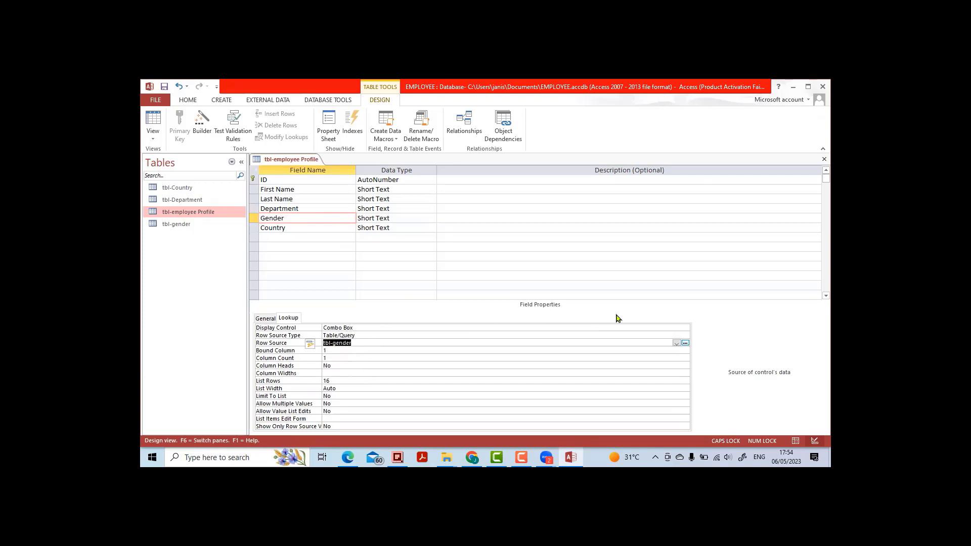
Step: Make the Country field a Combo Box with the tbl-gender table as its row source
click(312, 228)
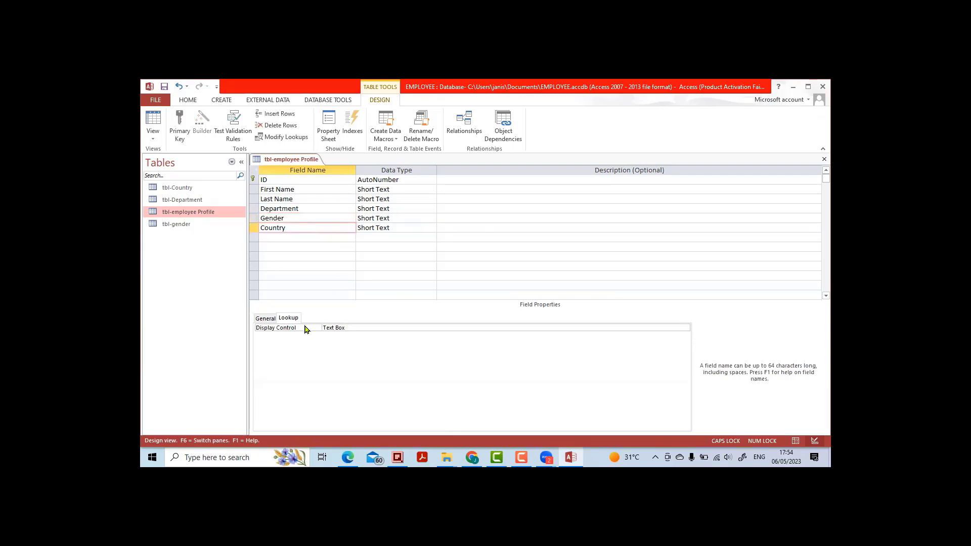
click(266, 318)
click(287, 319)
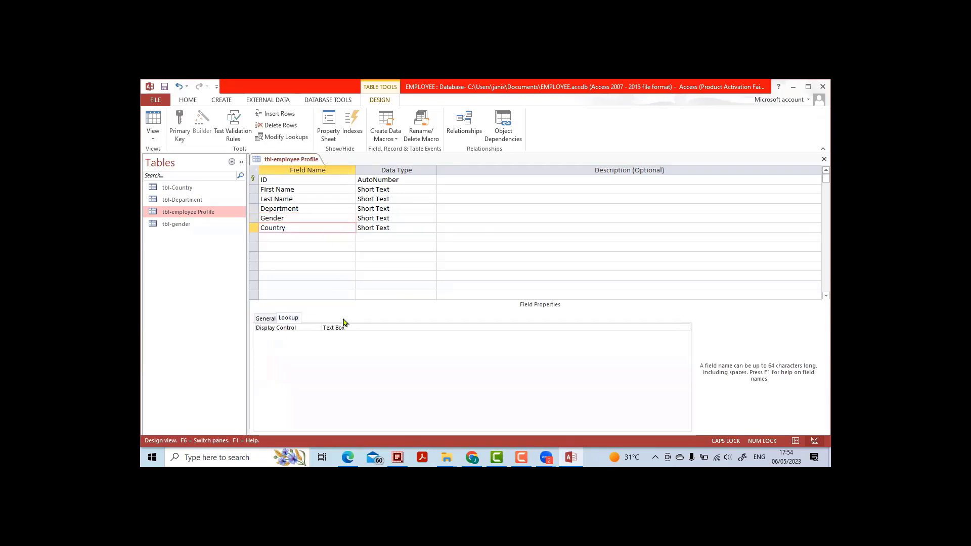
click(455, 327)
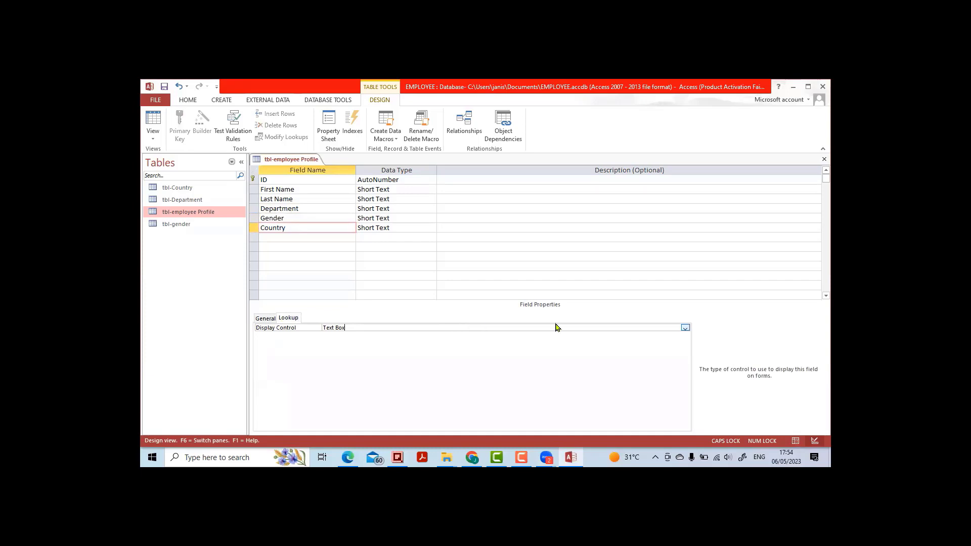
click(686, 329)
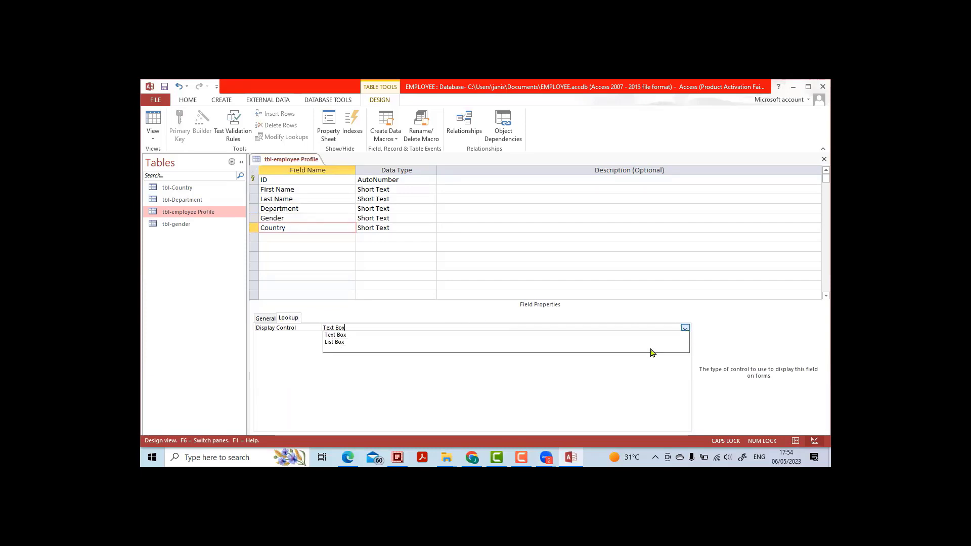
click(652, 350)
click(353, 343)
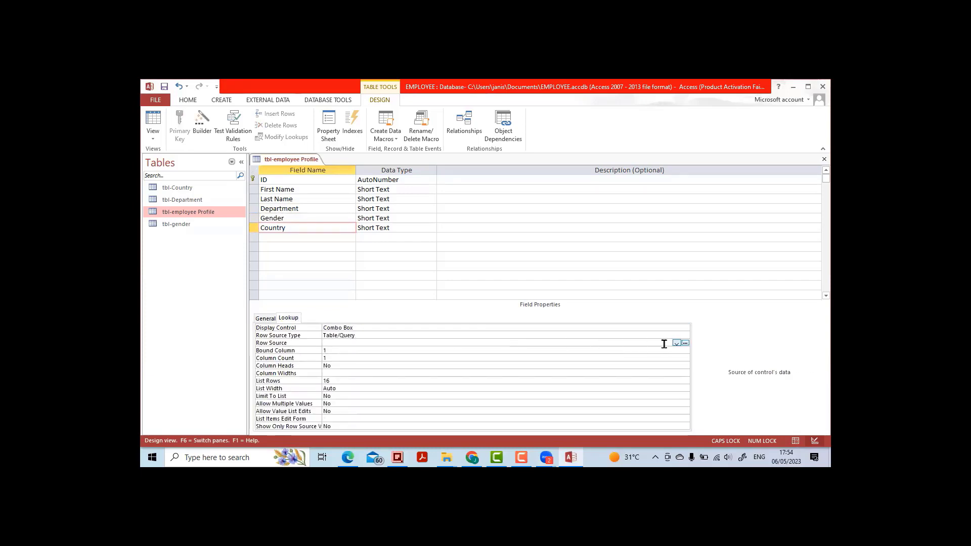
click(676, 343)
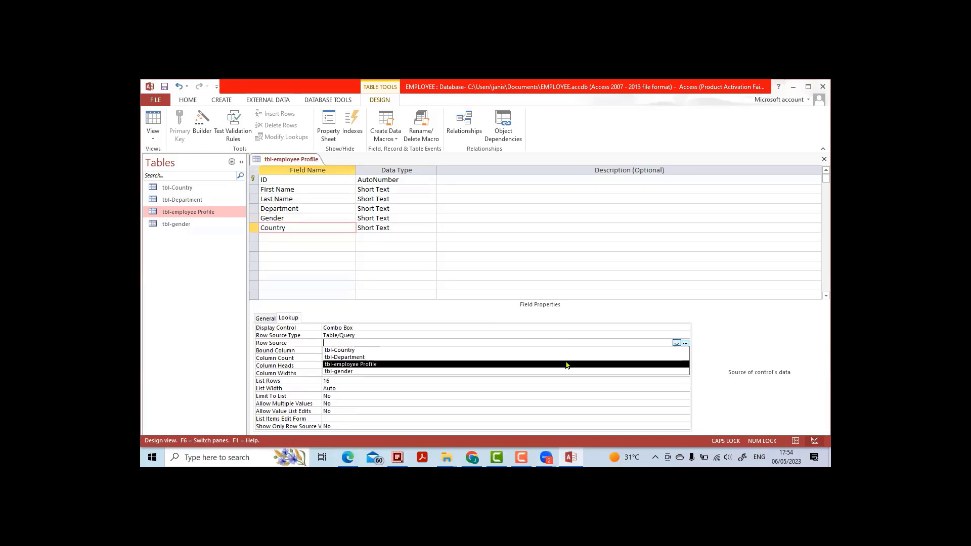
click(567, 375)
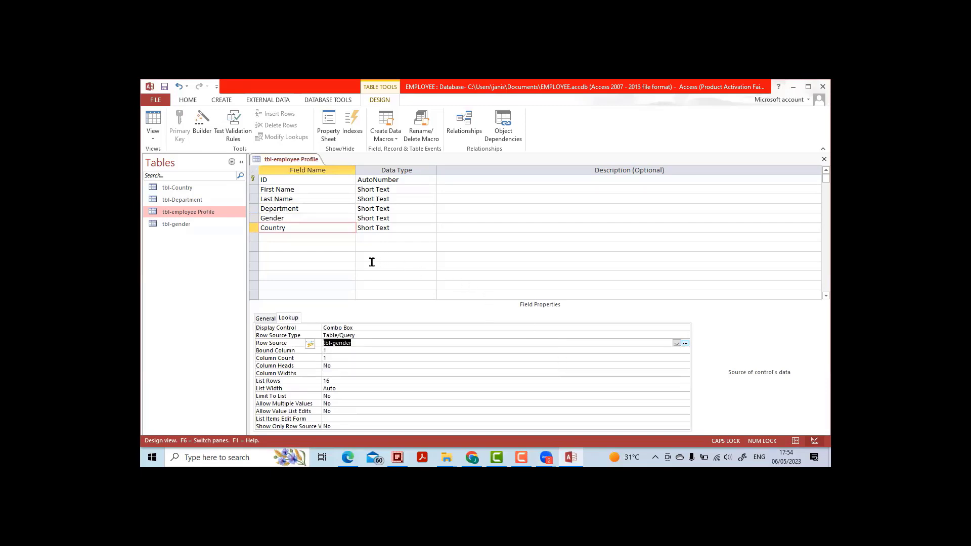
Step: Review the lookup properties of the name, Department, Gender and Country fields
click(332, 247)
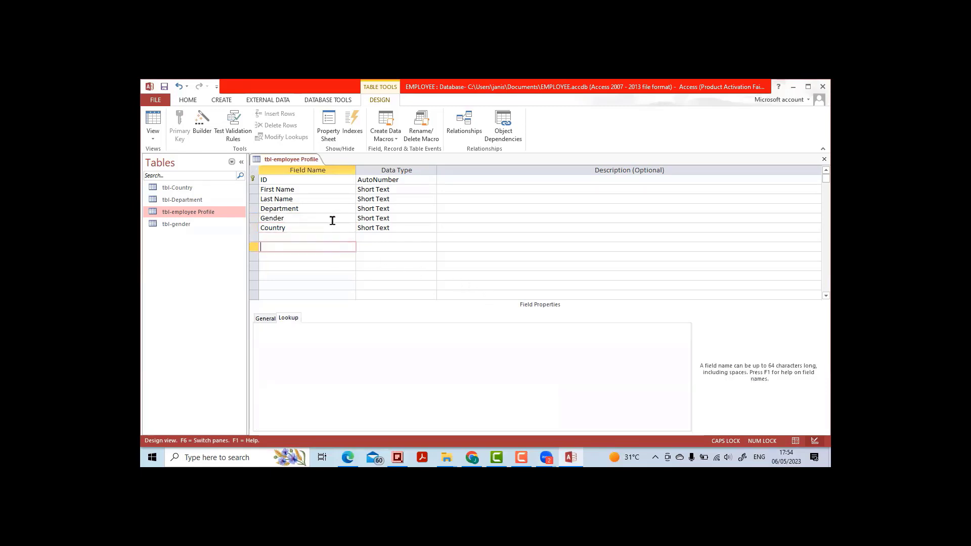
click(336, 190)
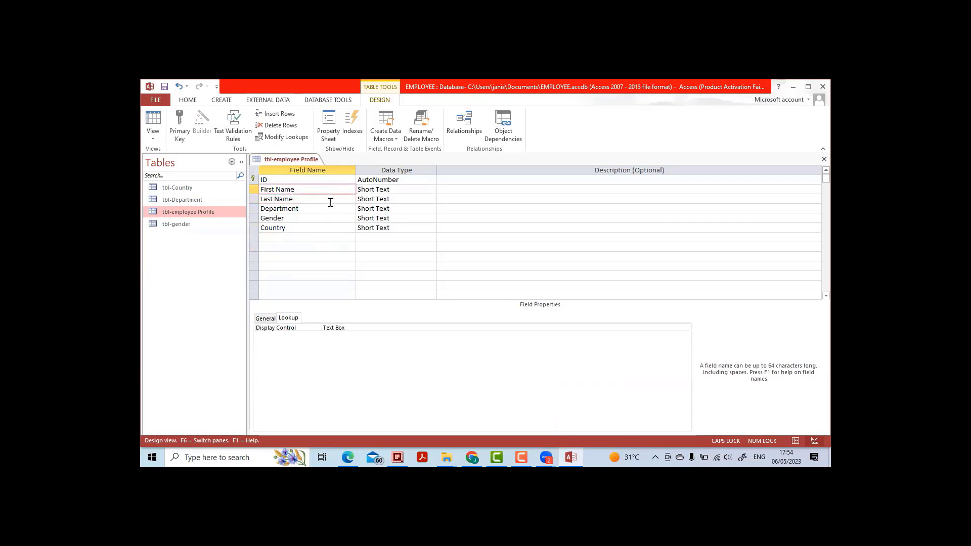
click(332, 200)
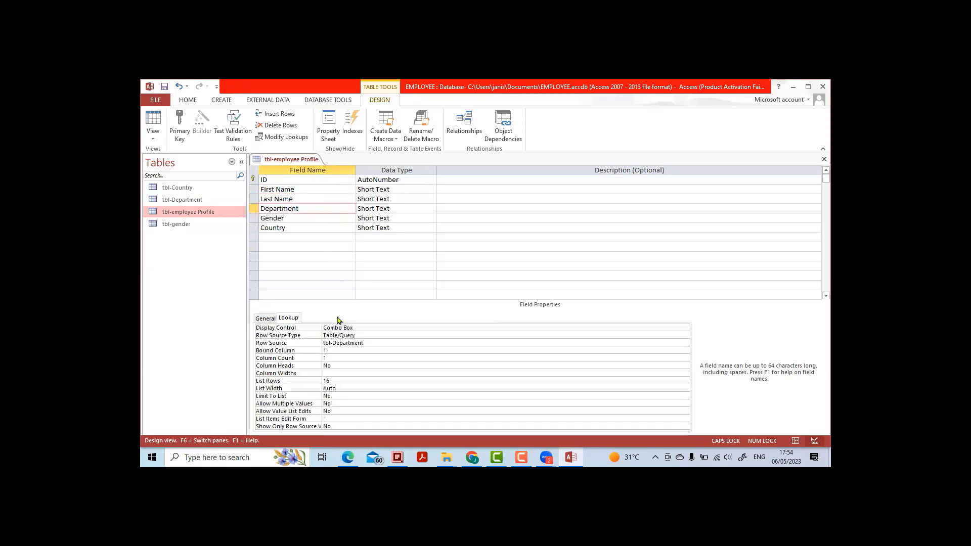
click(330, 218)
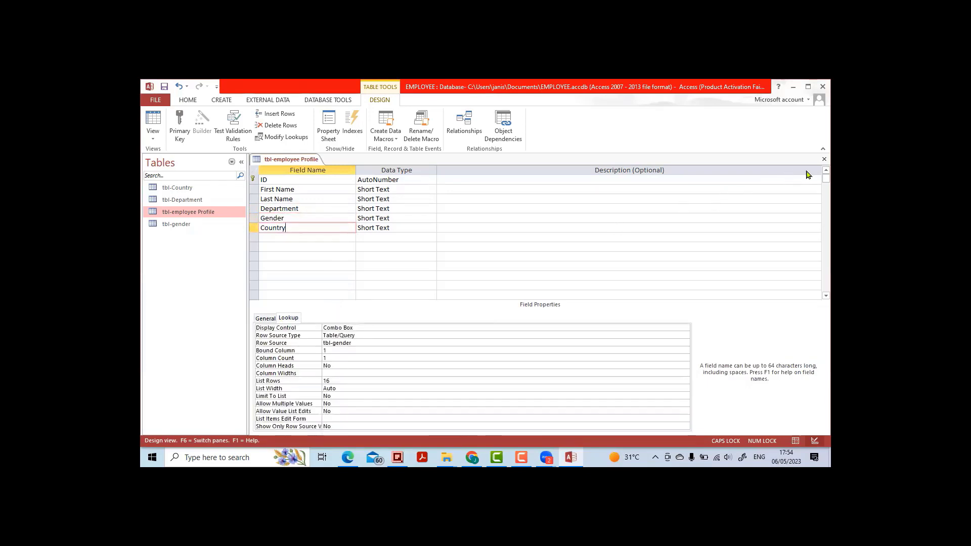
Step: Close the employee profile table with its design changes saved, and reopen it in Datasheet view
click(825, 159)
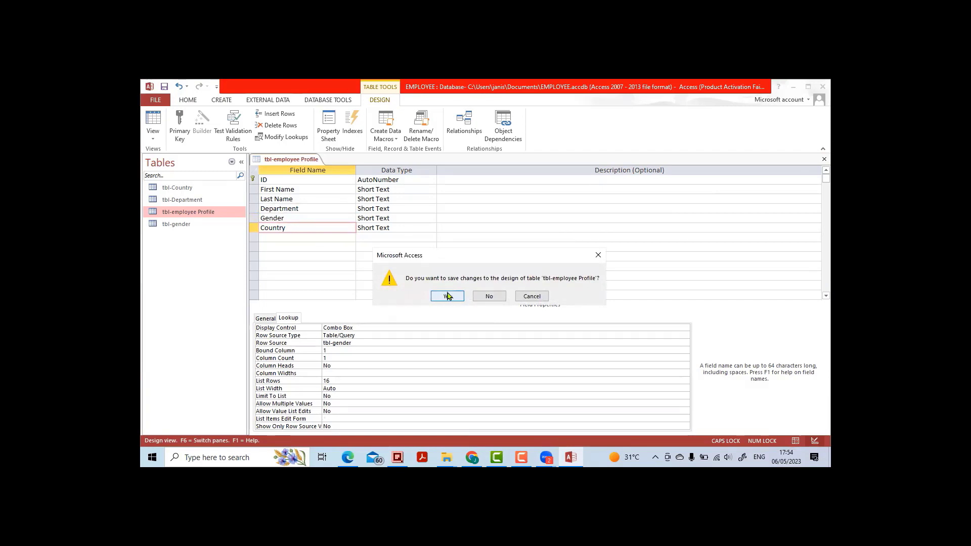
click(448, 296)
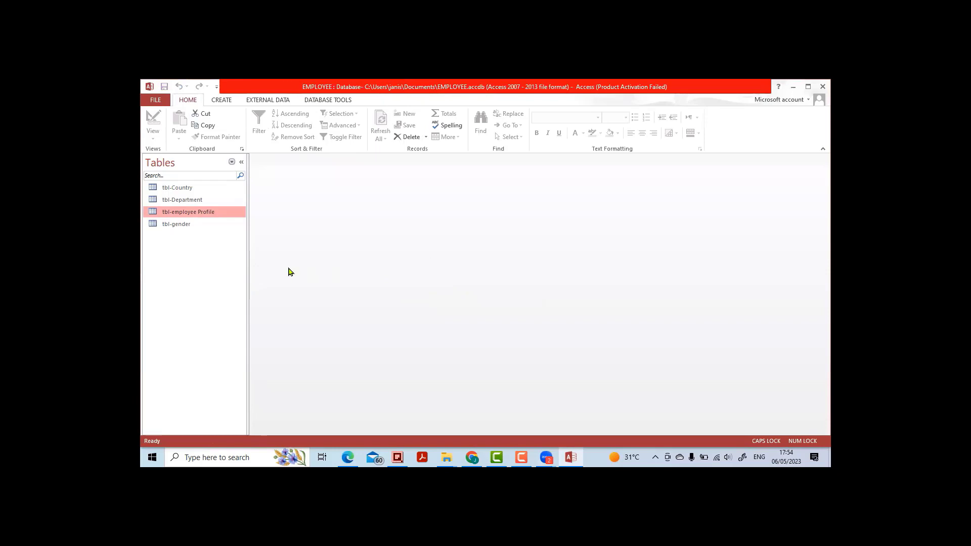
double_click(220, 216)
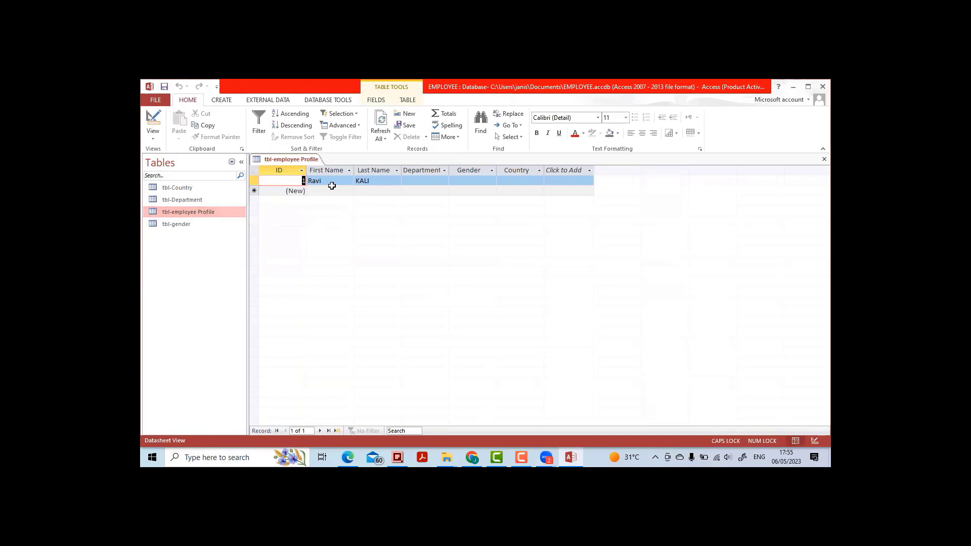
Step: Choose Production as the Department and Male as the Gender of the first employee record
click(329, 180)
click(367, 180)
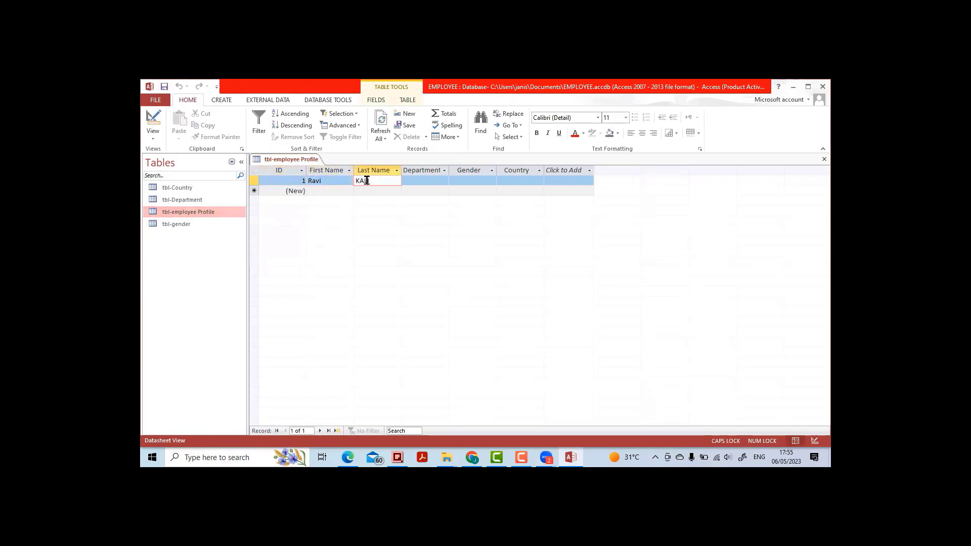
click(417, 181)
click(444, 182)
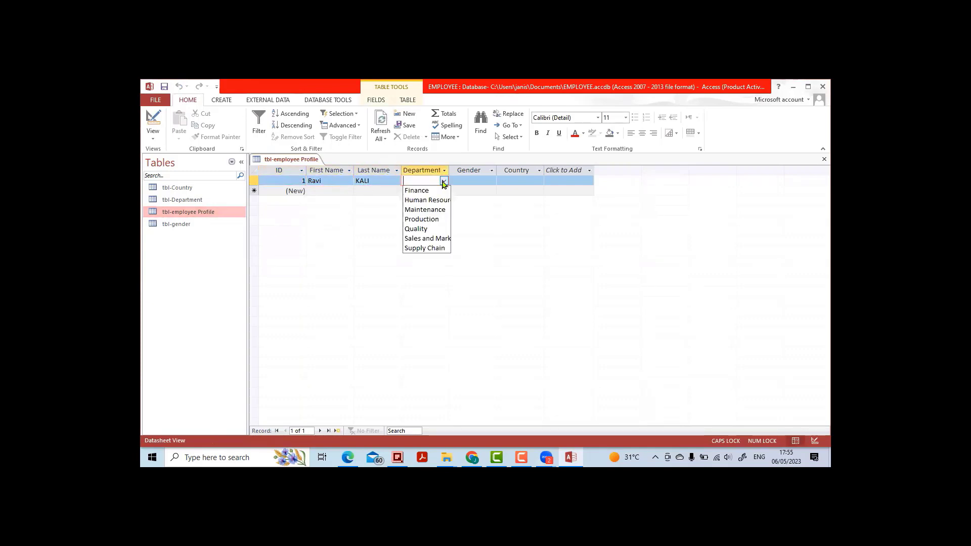
click(439, 219)
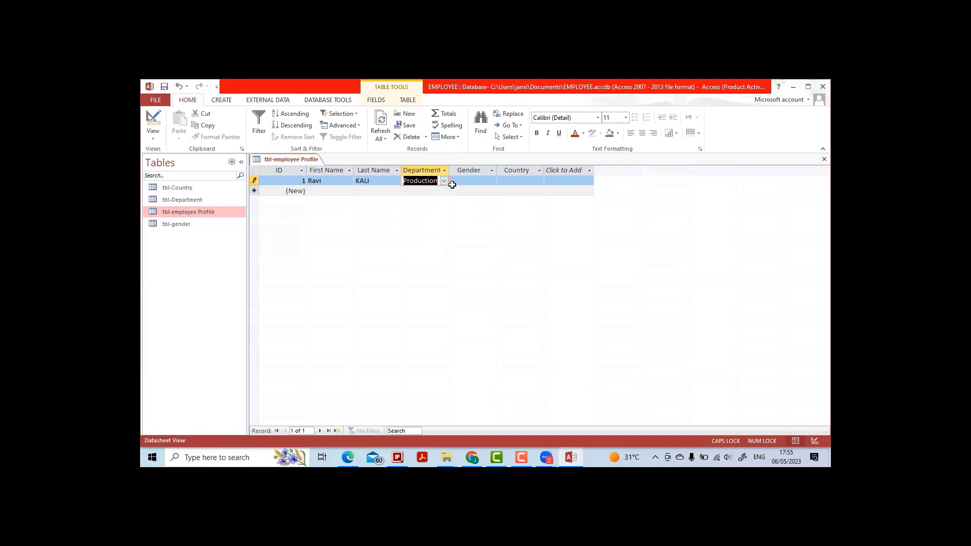
click(460, 182)
click(492, 181)
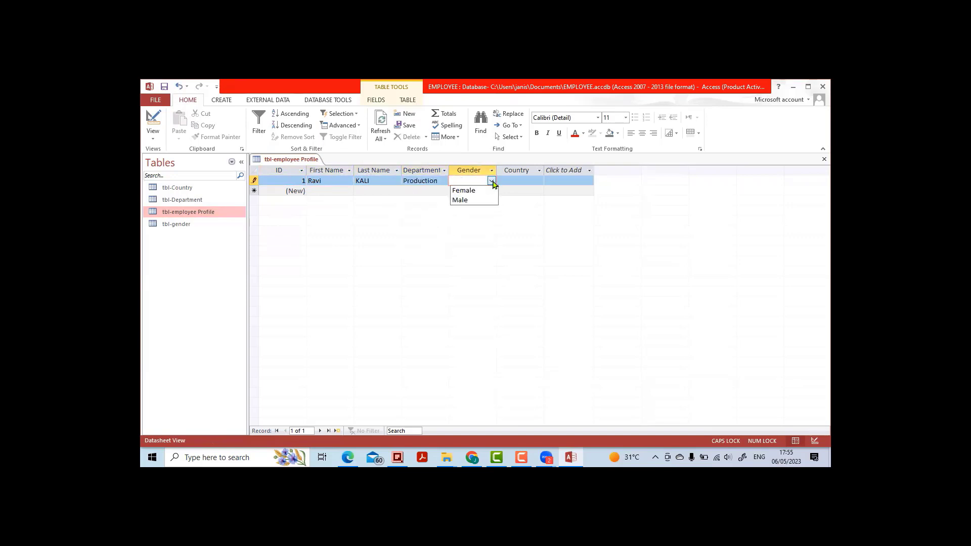
click(489, 200)
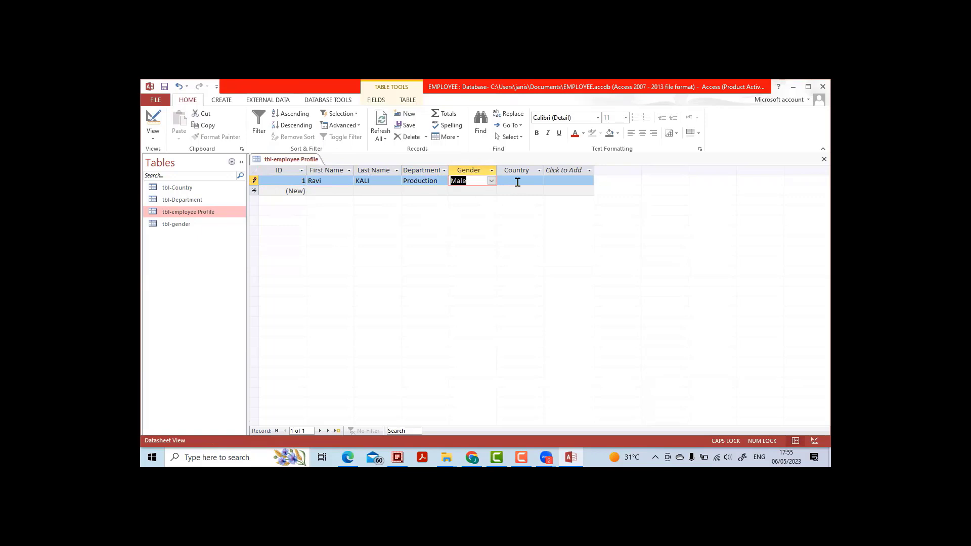
Step: Try Male from the drop-down list as the Country of the first employee record
click(512, 183)
click(536, 183)
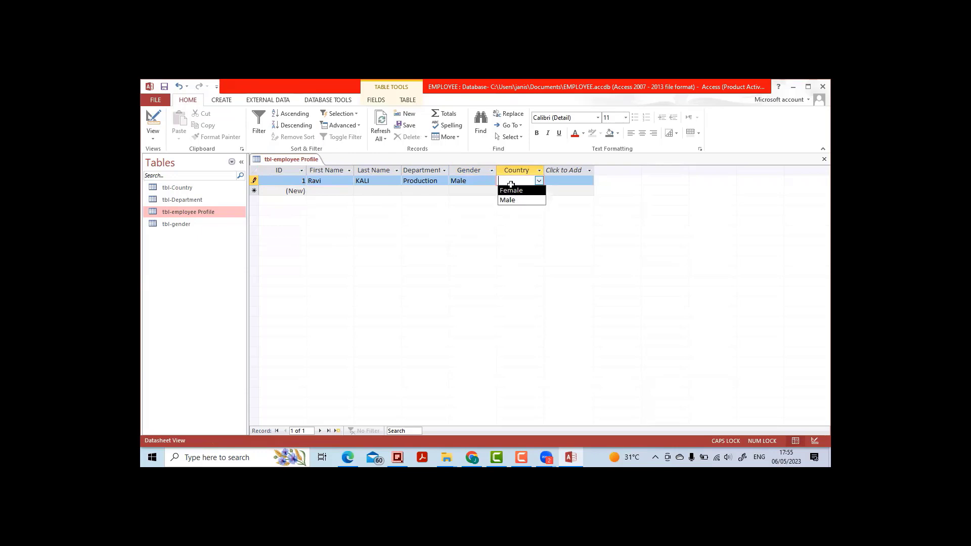
click(515, 199)
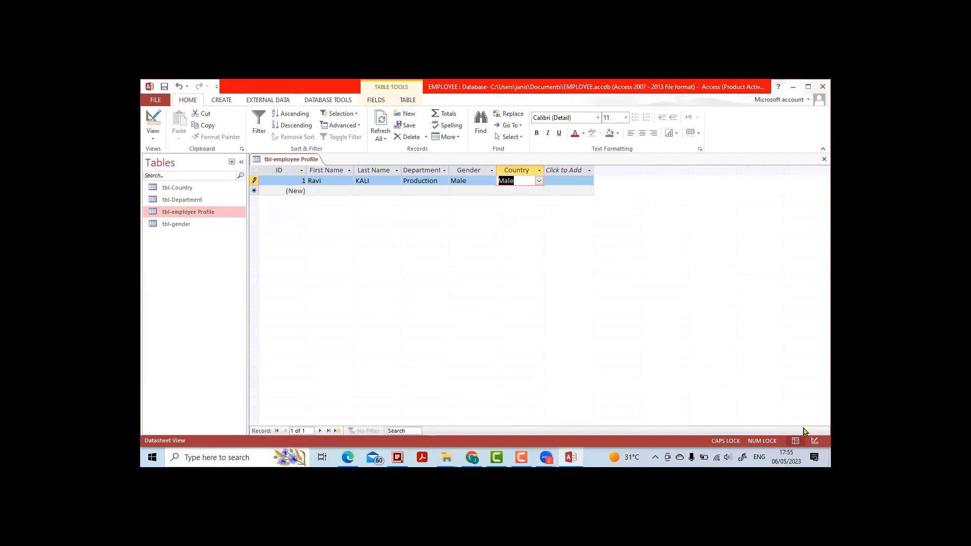
Step: Set the row source of the Country field to the tbl-Country table in the employee profile table's Design view
click(815, 441)
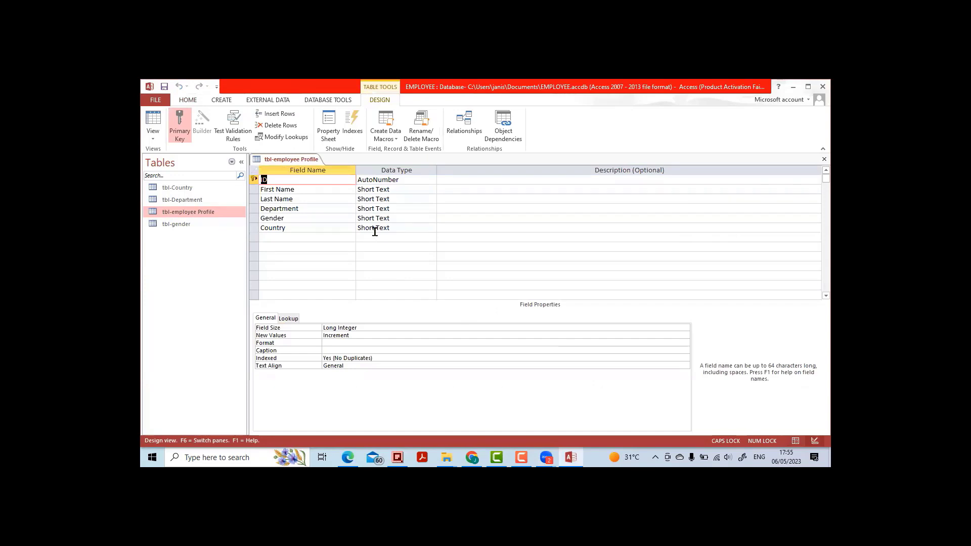
click(374, 228)
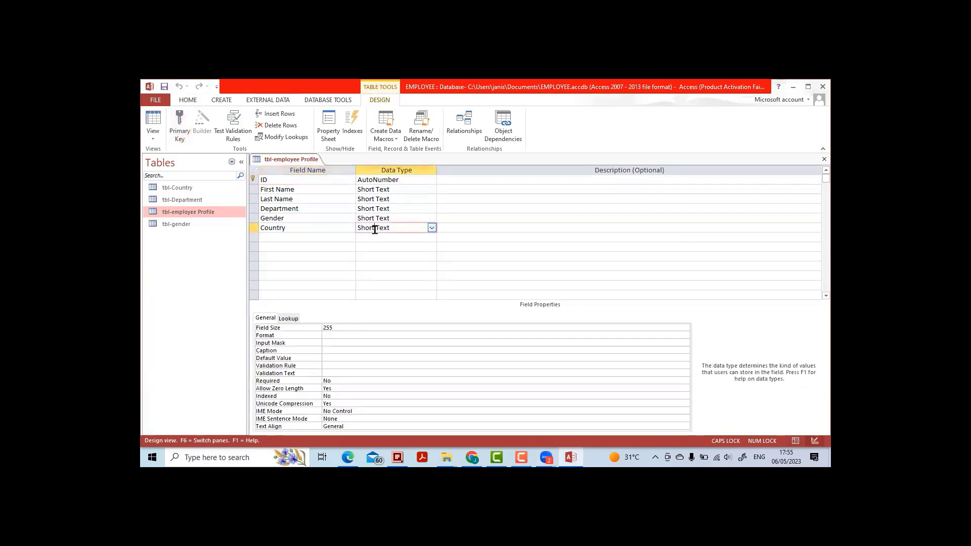
click(290, 319)
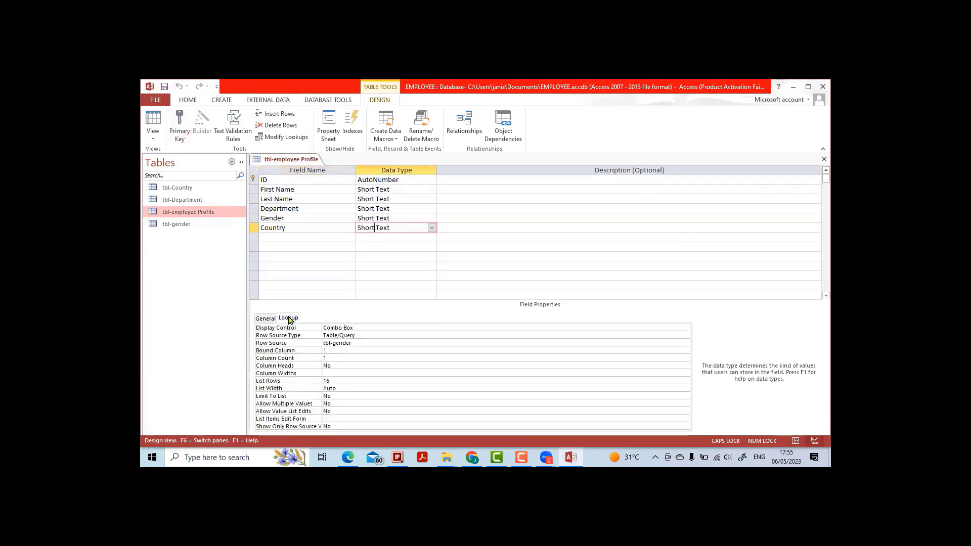
click(355, 342)
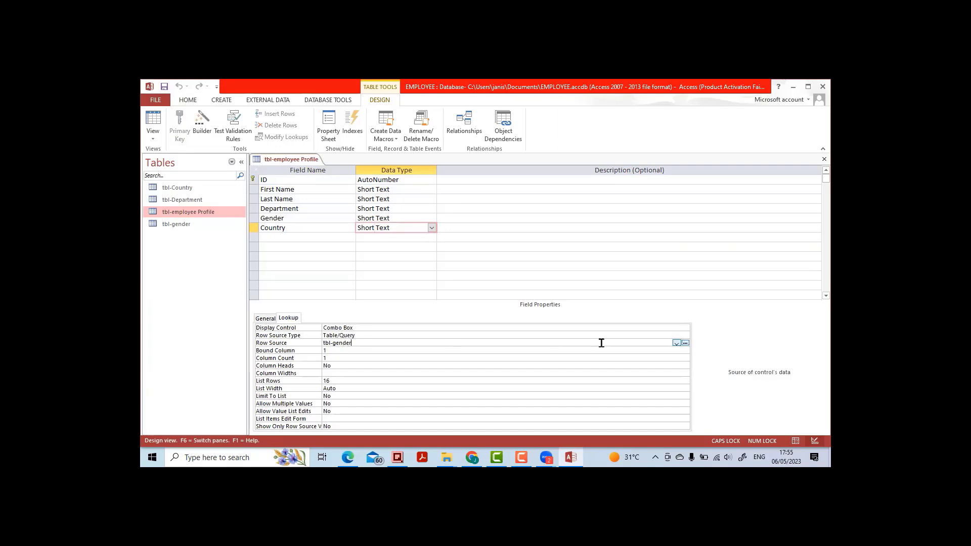
click(677, 344)
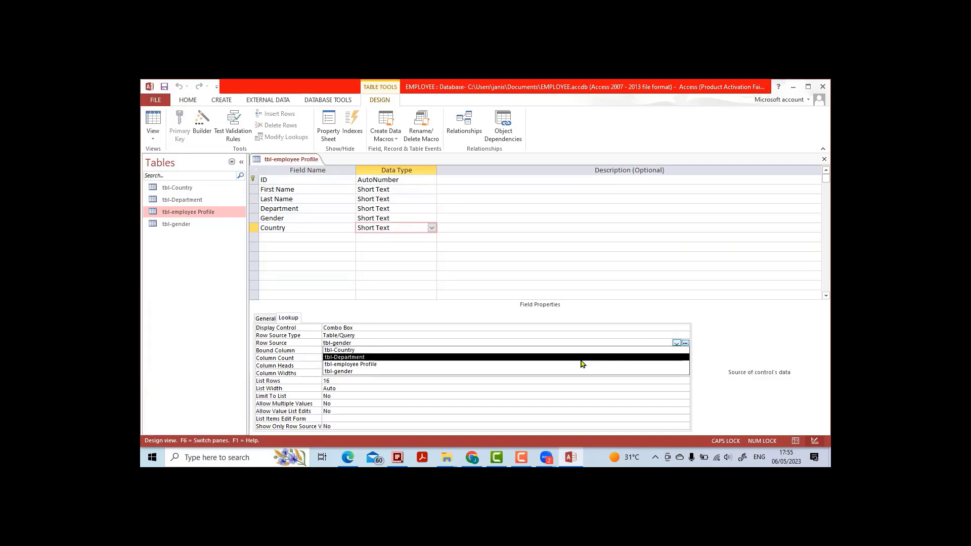
click(581, 351)
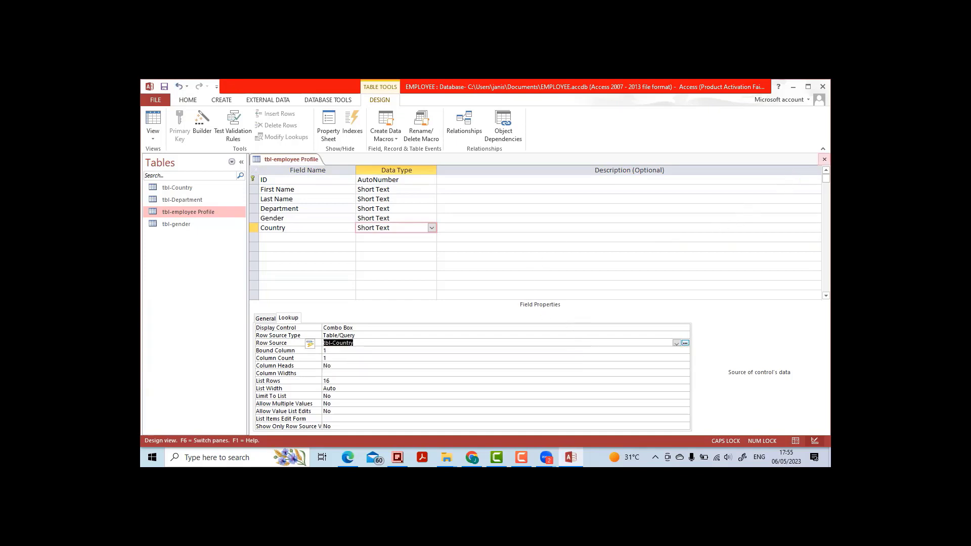
Step: Close the employee profile table with its design changes saved, and reopen it to show its records
click(825, 159)
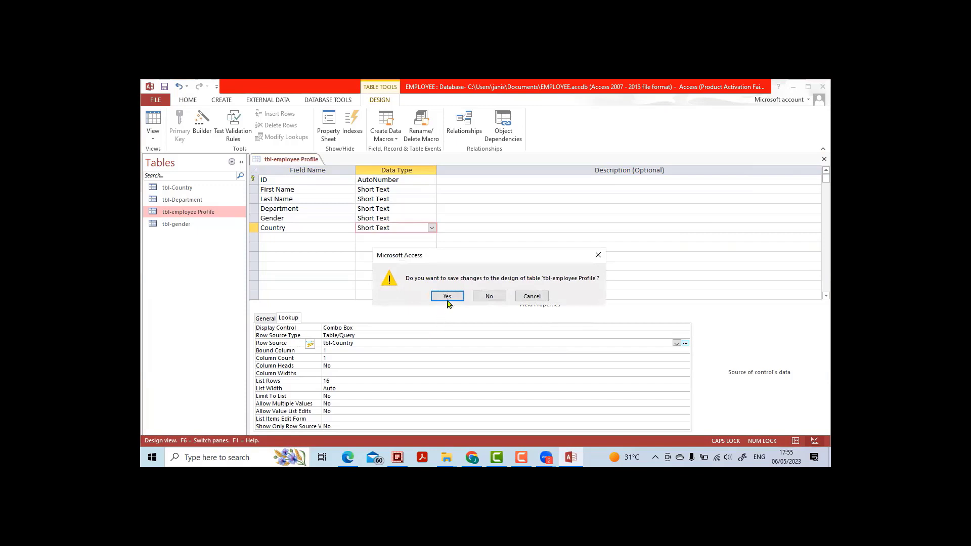
click(447, 297)
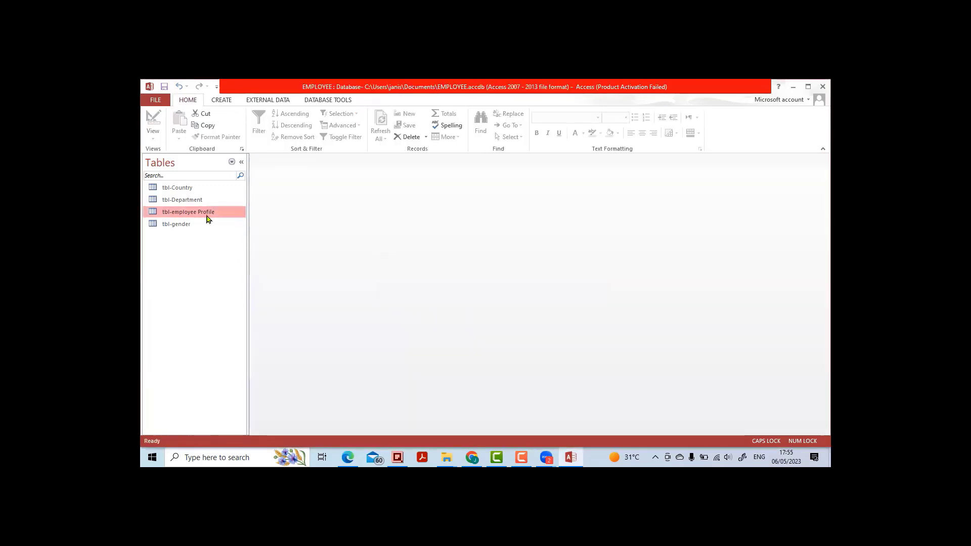
double_click(192, 216)
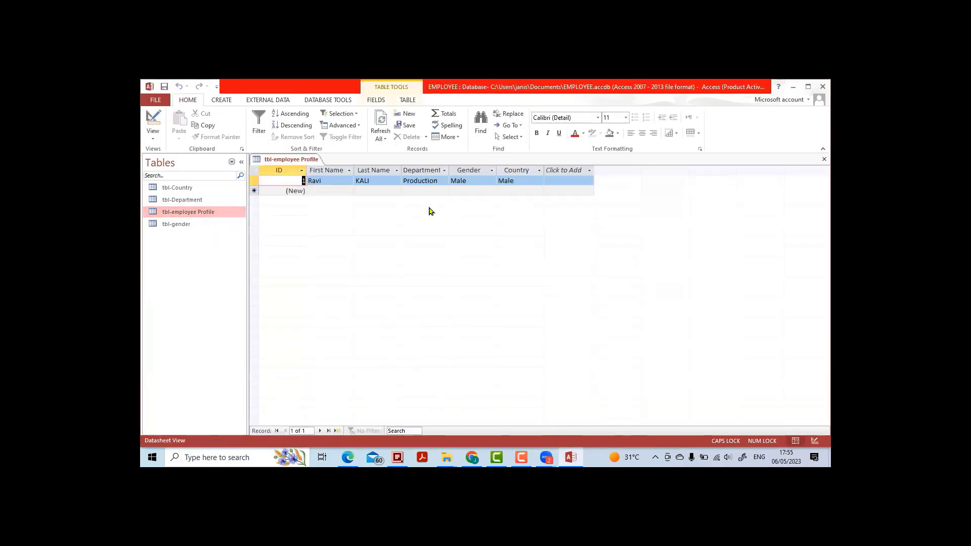
Step: Choose INDIA as the Country of the first employee record
click(521, 180)
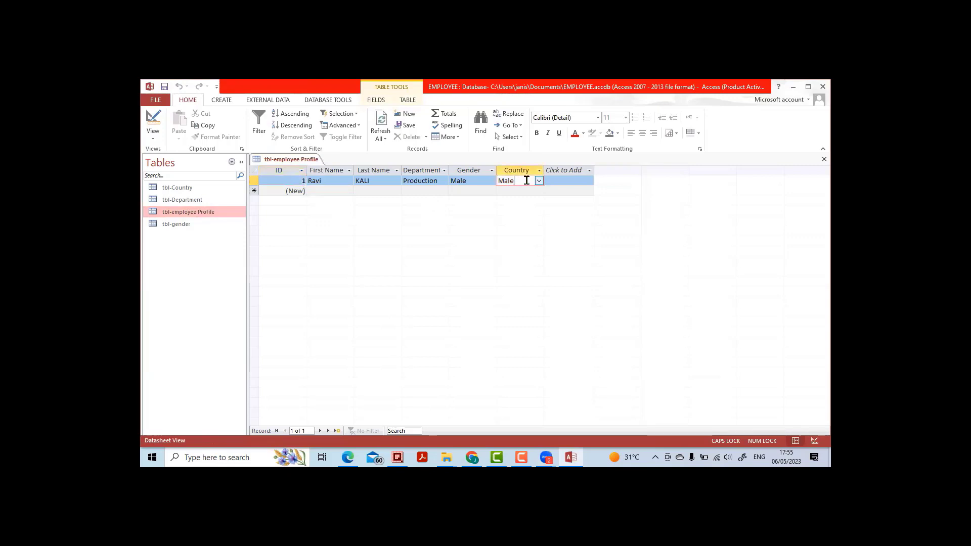
click(540, 181)
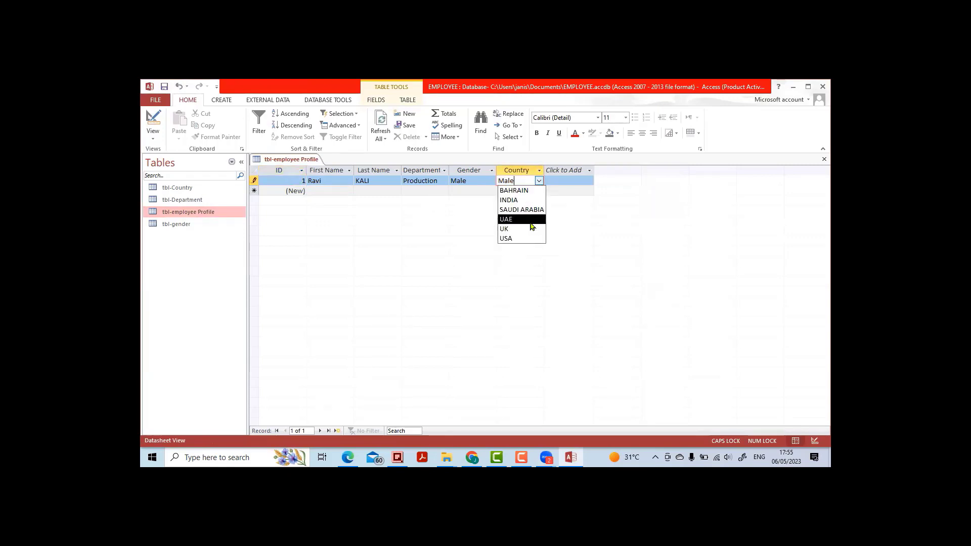
click(530, 201)
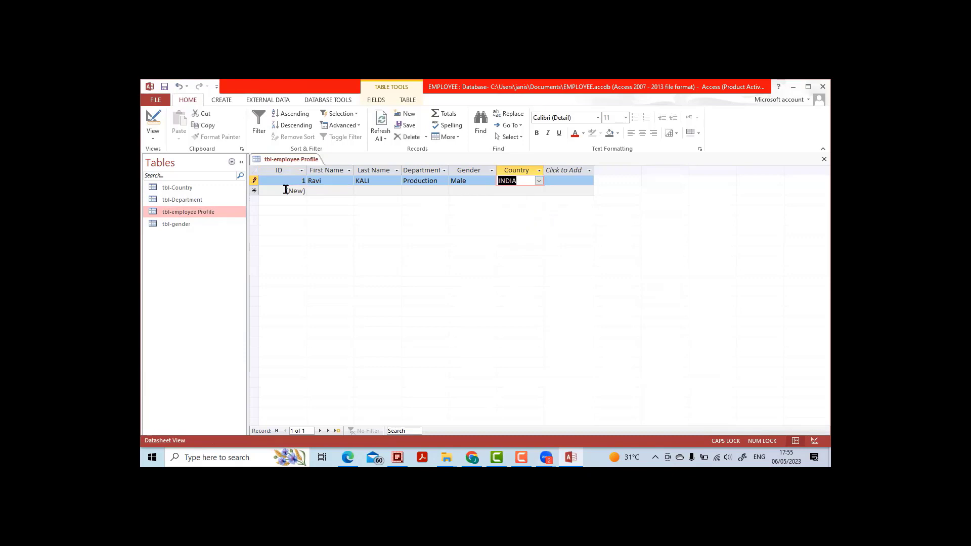
Step: Start a second employee record by entering the employee's first name and last name
click(325, 191)
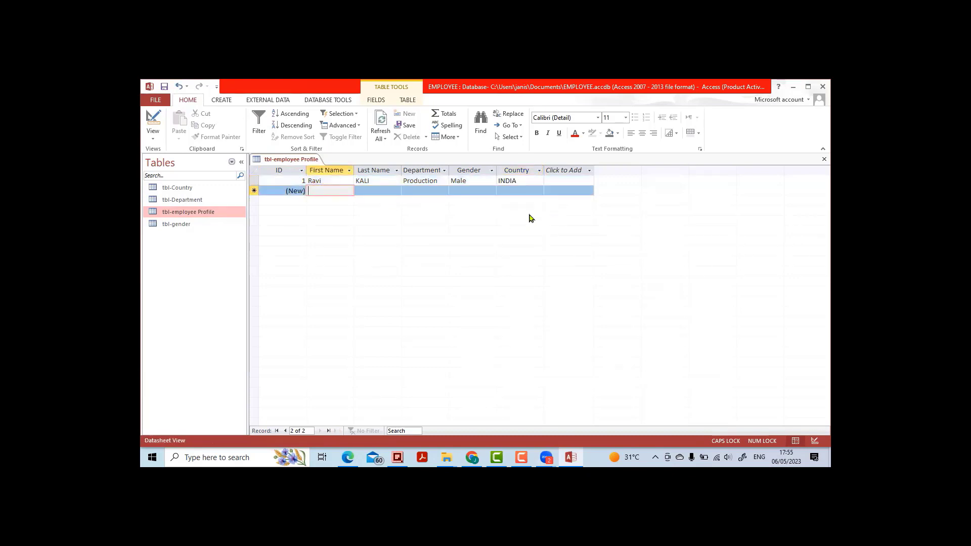
text(i)
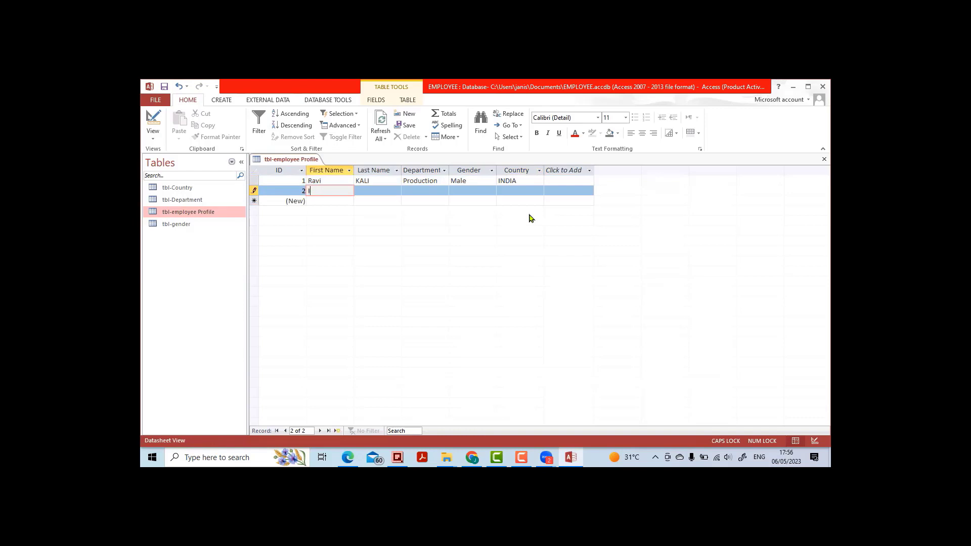
key(Caps_Lock)
text(brahim)
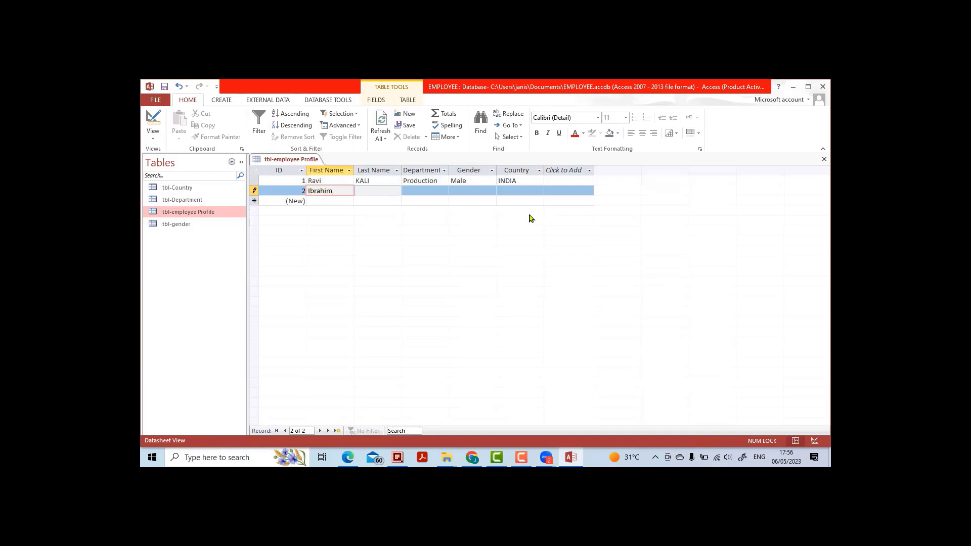
key(Tab)
key(Caps_Lock)
text(M)
key(Caps_Lock)
text(ohammed)
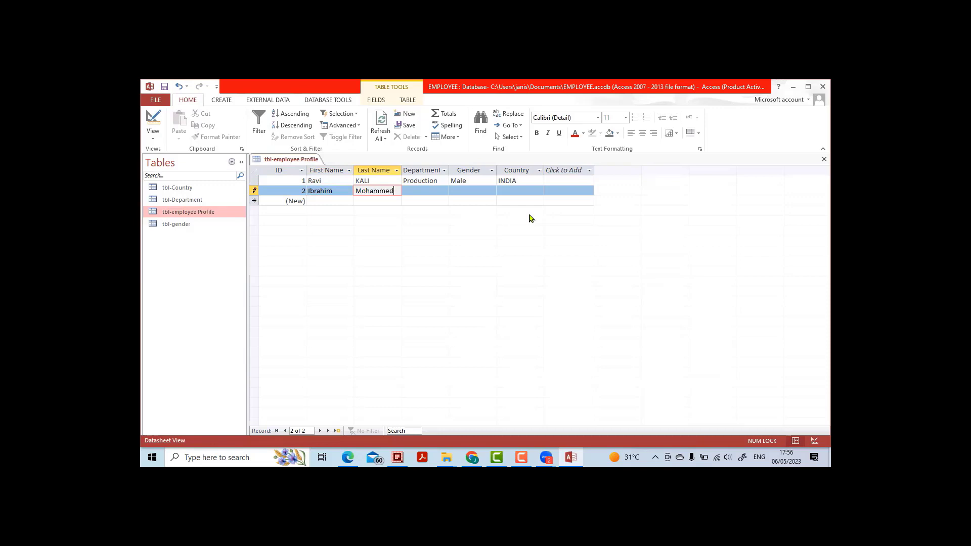
Step: Fill the second employee record with Quality as Department, Male as Gender and UAE as Country
key(Tab)
key(Caps_Lock)
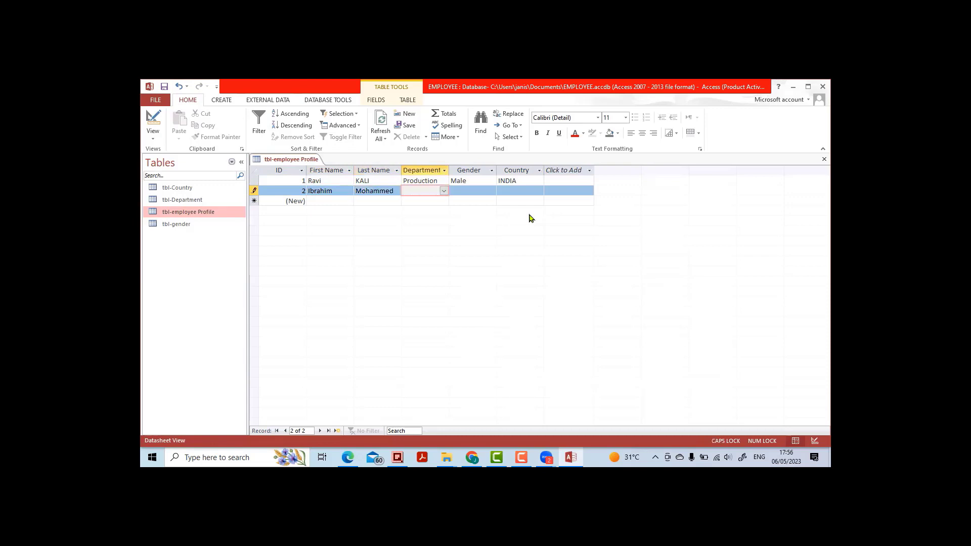
text(Quality)
click(444, 192)
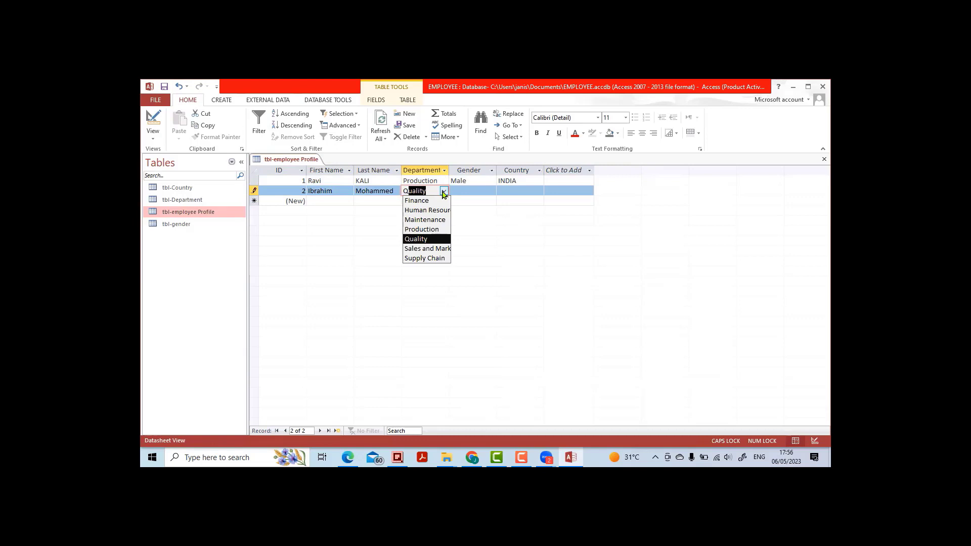
click(443, 192)
click(473, 191)
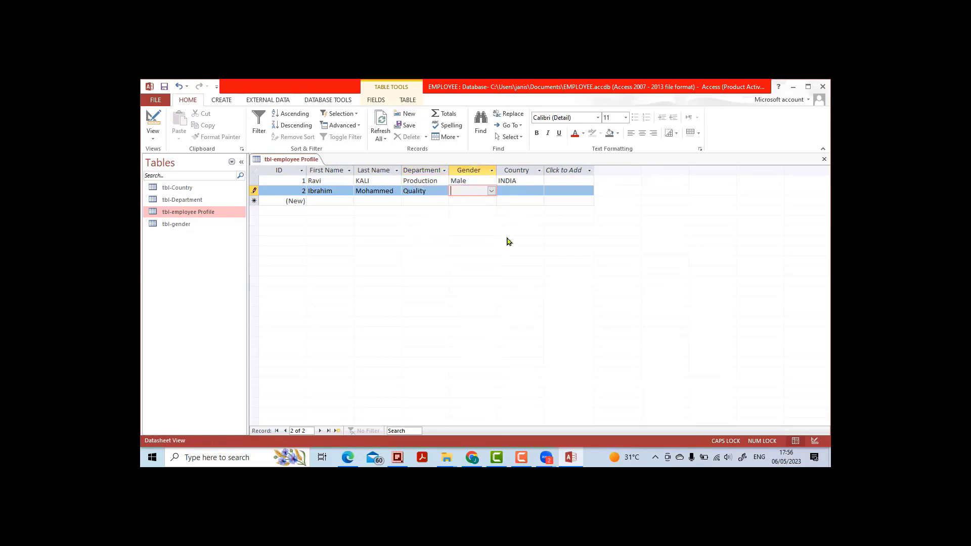
text(Male)
key(Tab)
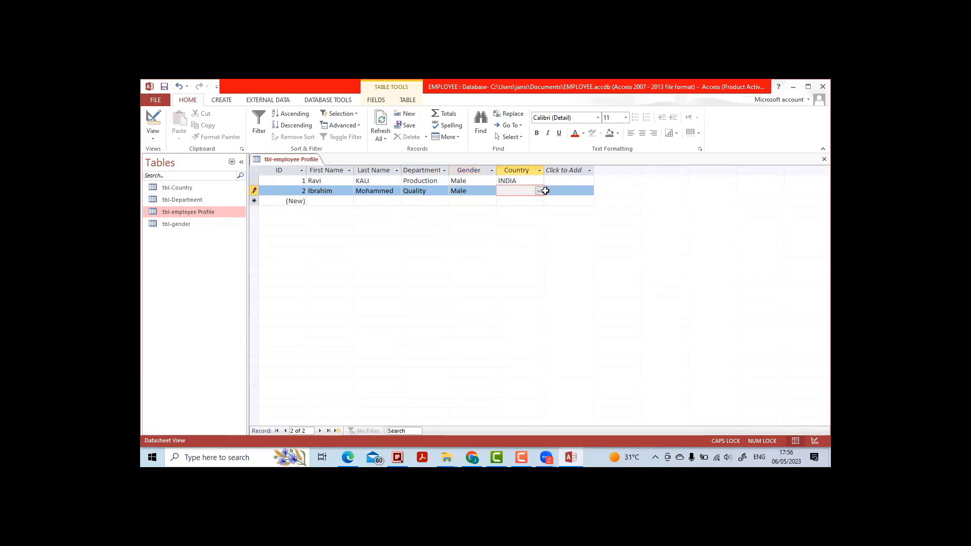
text(UAE)
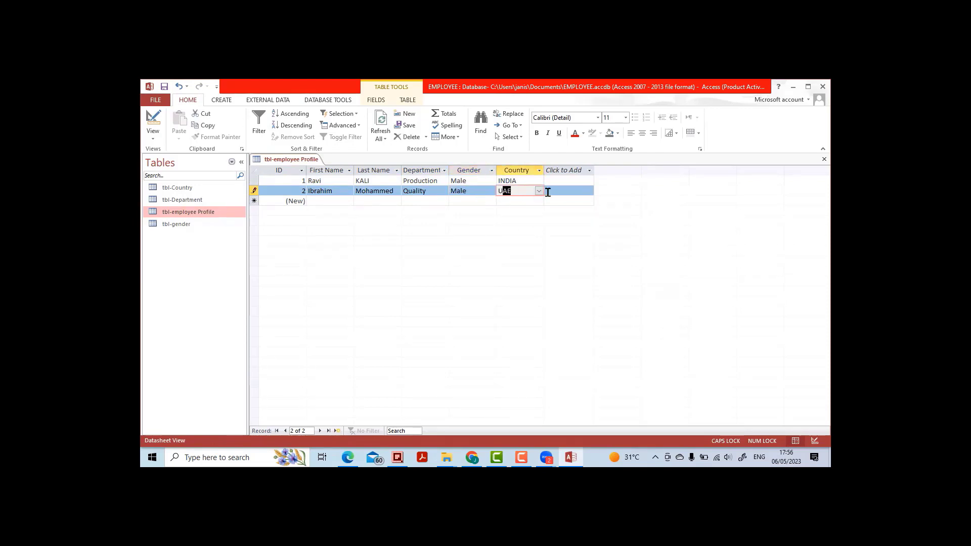
click(559, 193)
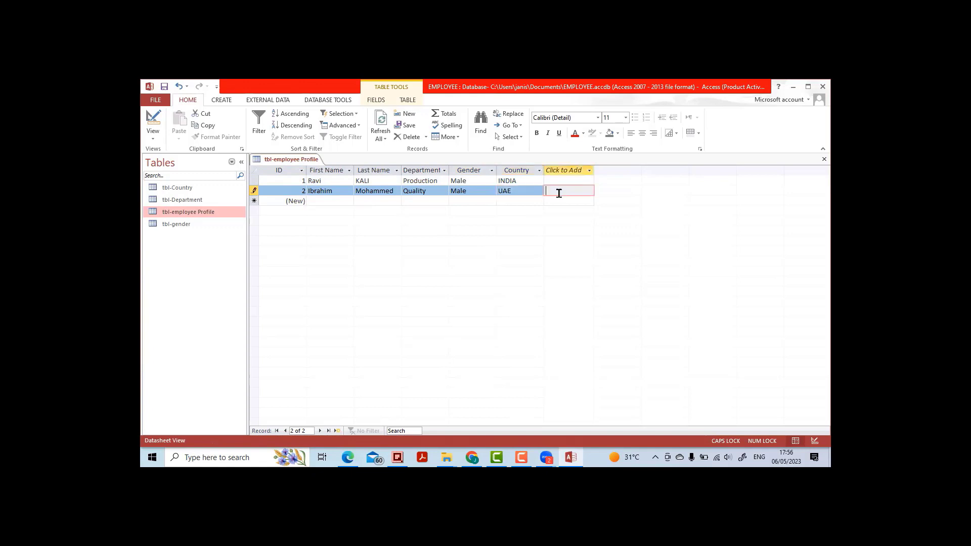
Step: Start a third employee record by entering the employee's first name and last name
click(336, 200)
key(Caps_Lock)
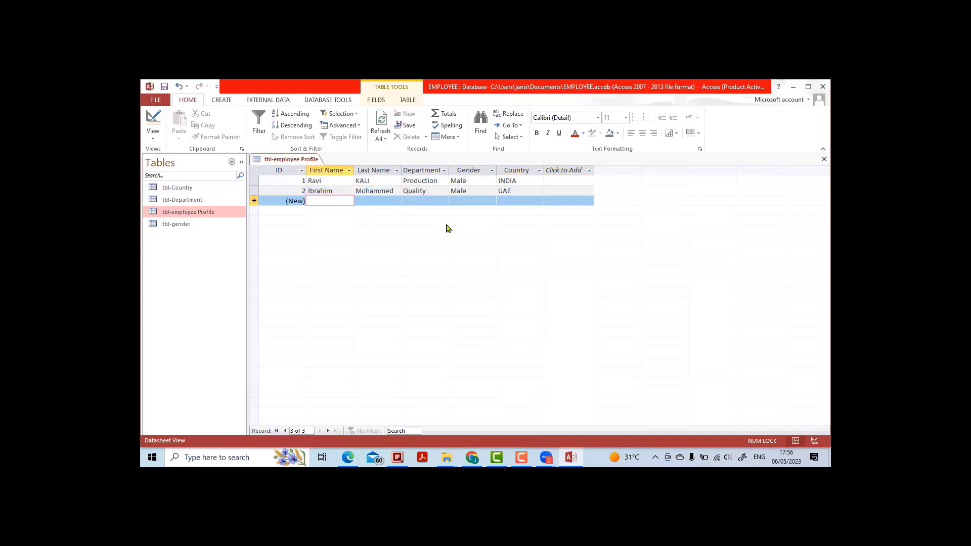
text(James)
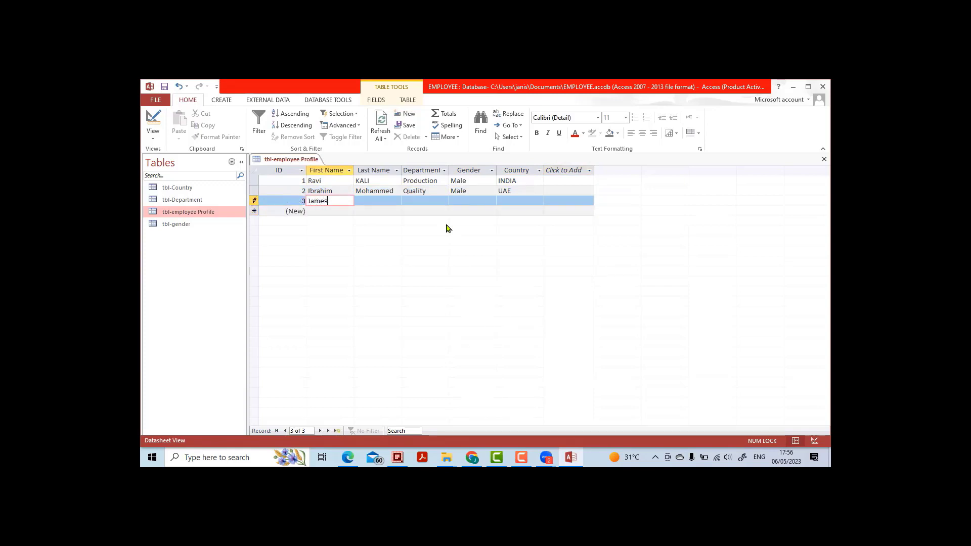
key(Tab)
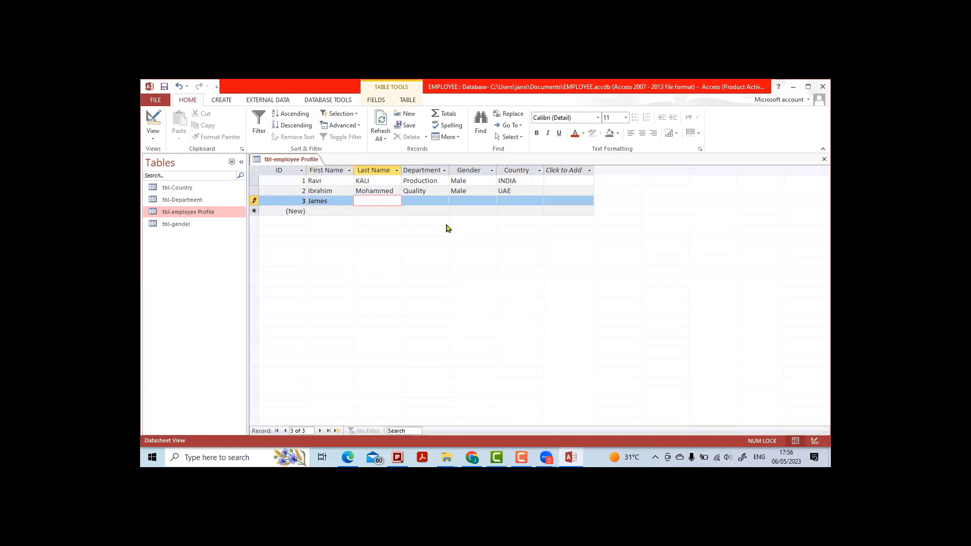
key(Tab)
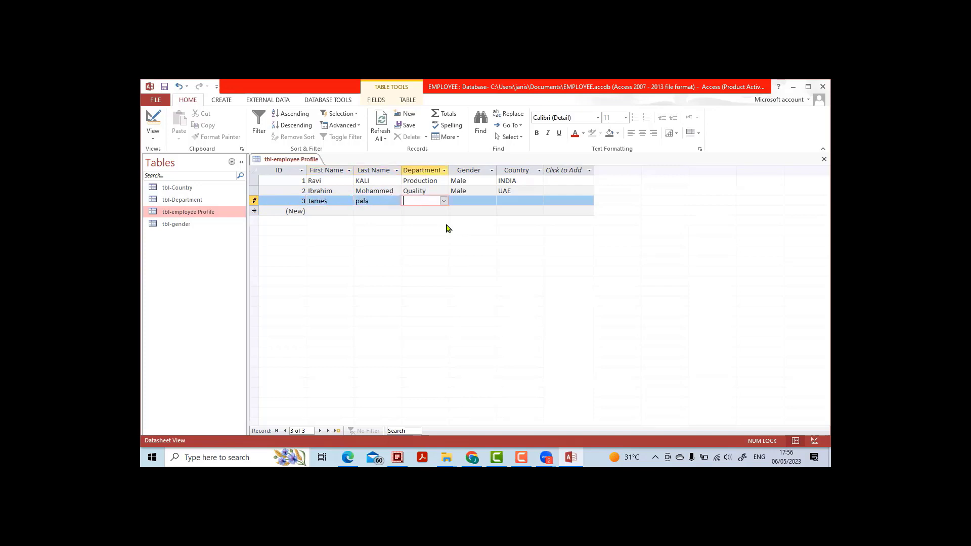
Step: Fill the third employee record with Finance as Department, Male as Gender and INDIA as Country
text(Finance)
key(Tab)
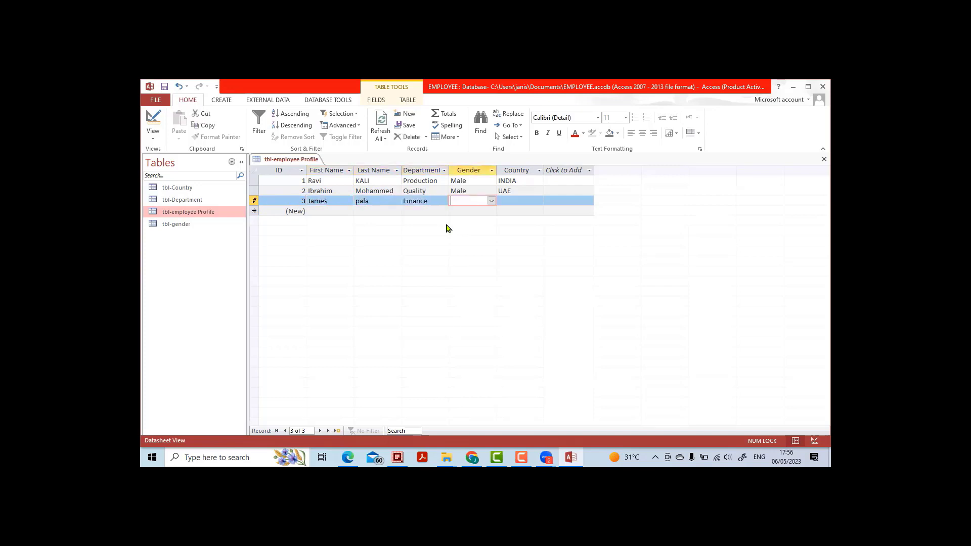
text(male)
key(Tab)
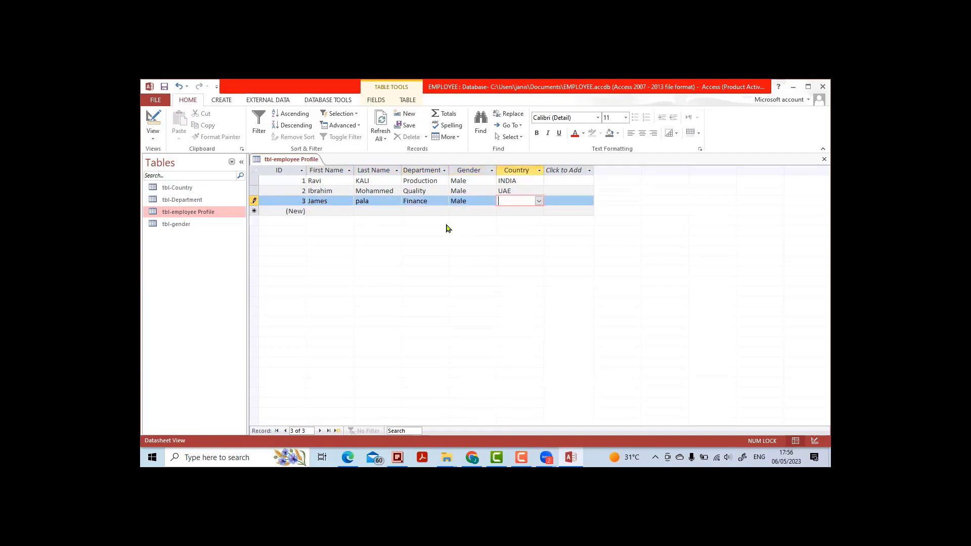
click(539, 201)
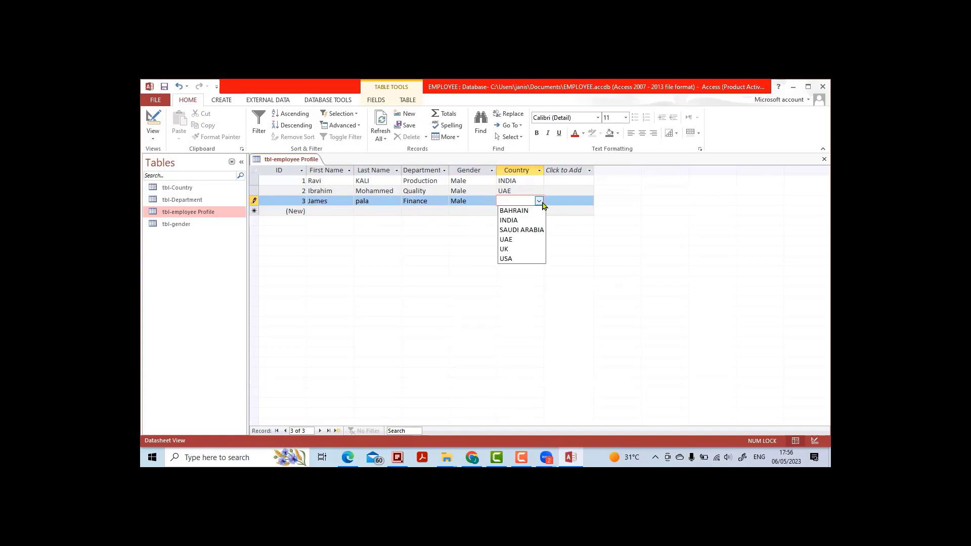
click(534, 221)
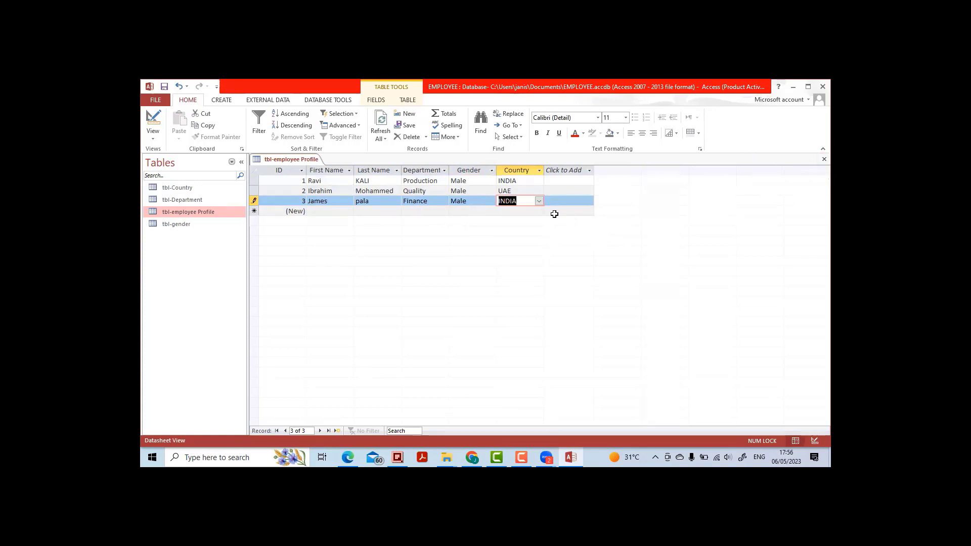
click(519, 190)
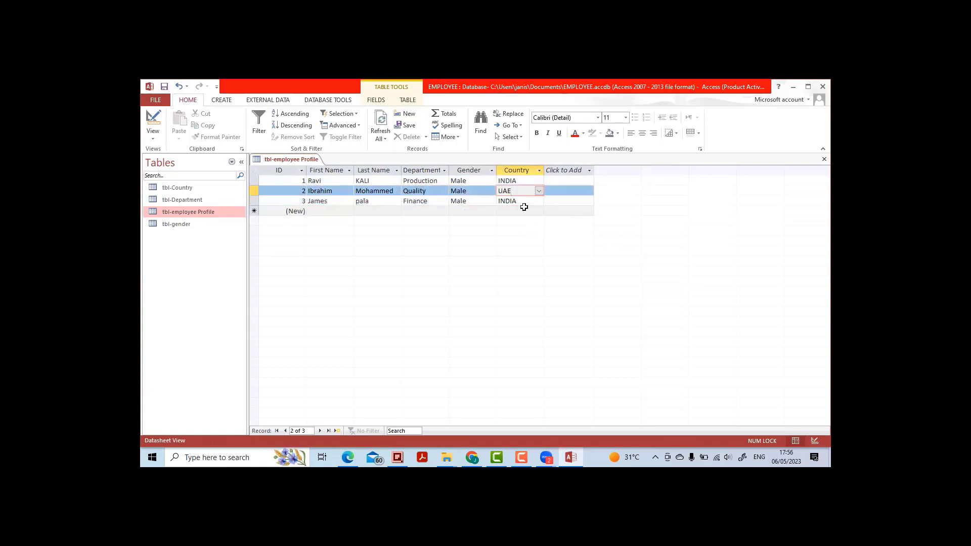
click(525, 212)
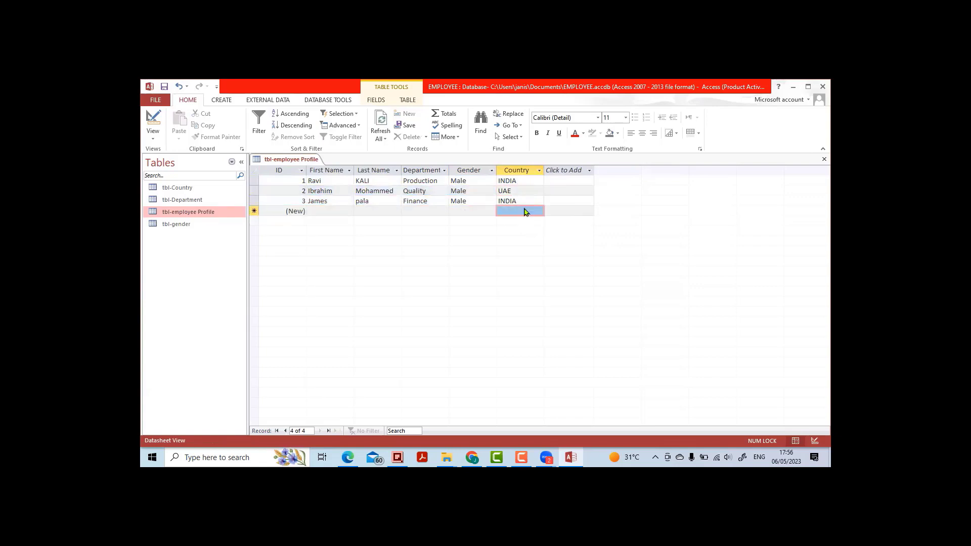
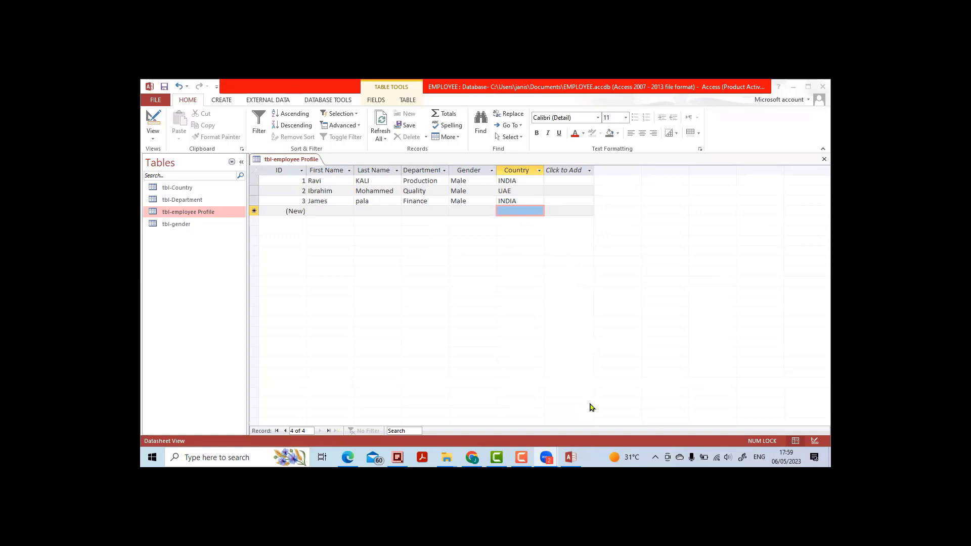
Step: Switch the employee profile table to Design view and add a Position field with the Short Text data type
mouse_move(806, 419)
mouse_down()
mouse_move(808, 458)
mouse_move(821, 430)
mouse_move(804, 418)
mouse_up()
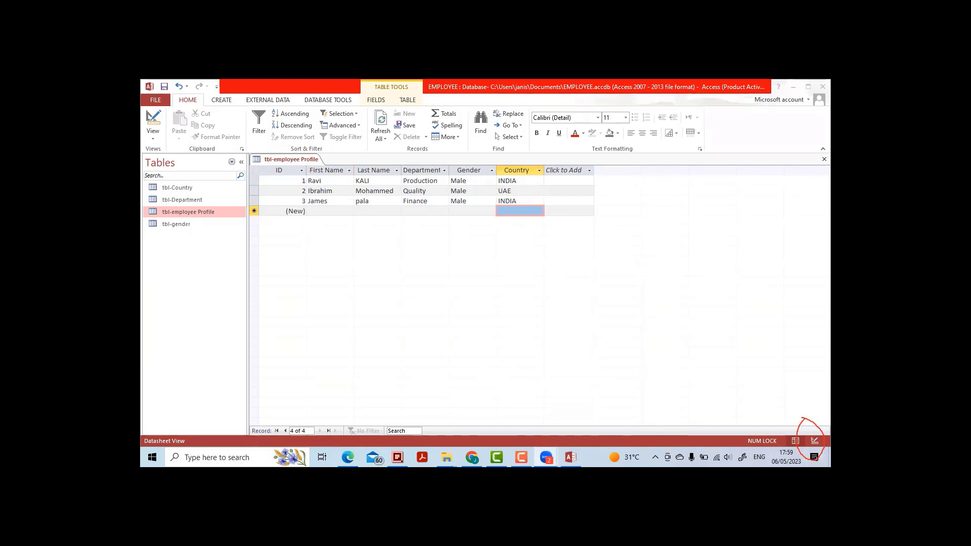
click(813, 444)
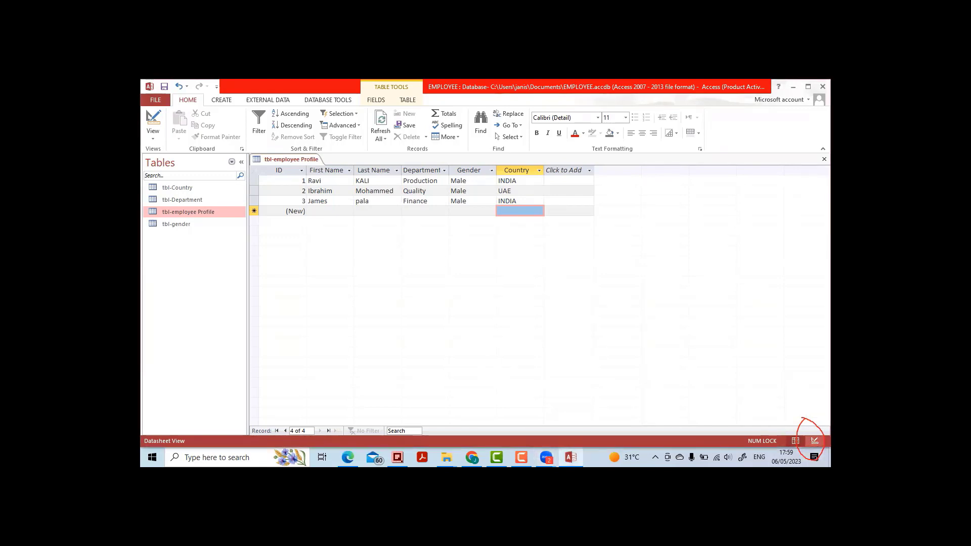
click(814, 441)
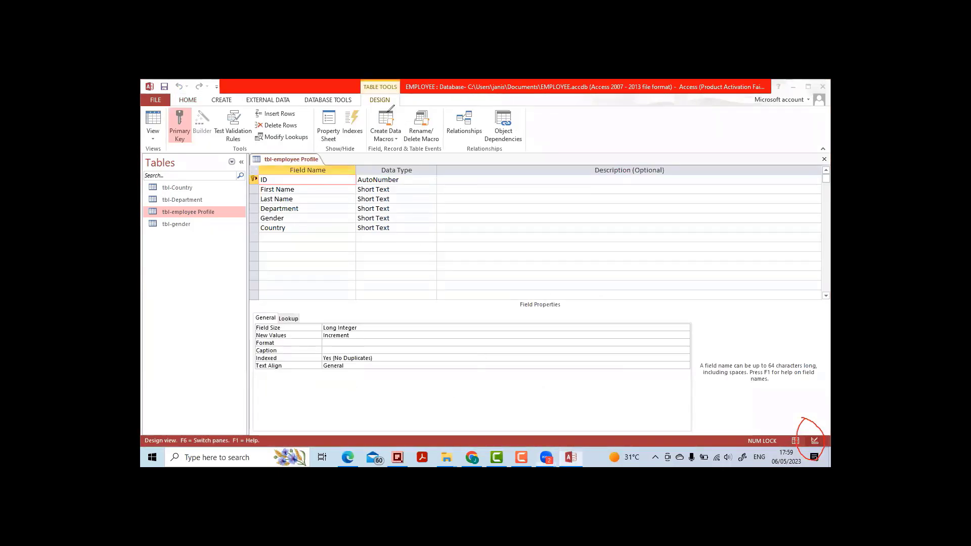
click(808, 422)
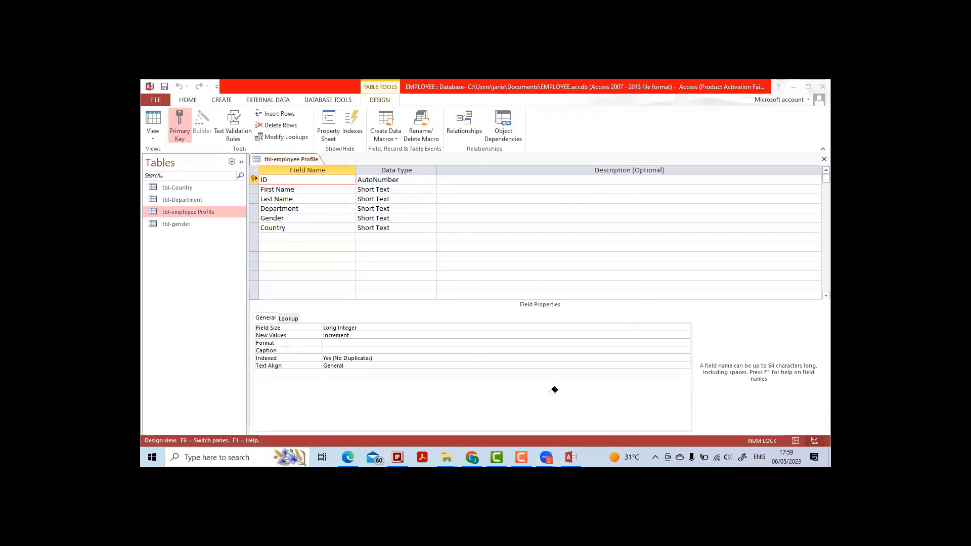
click(294, 234)
key(Caps_Lock)
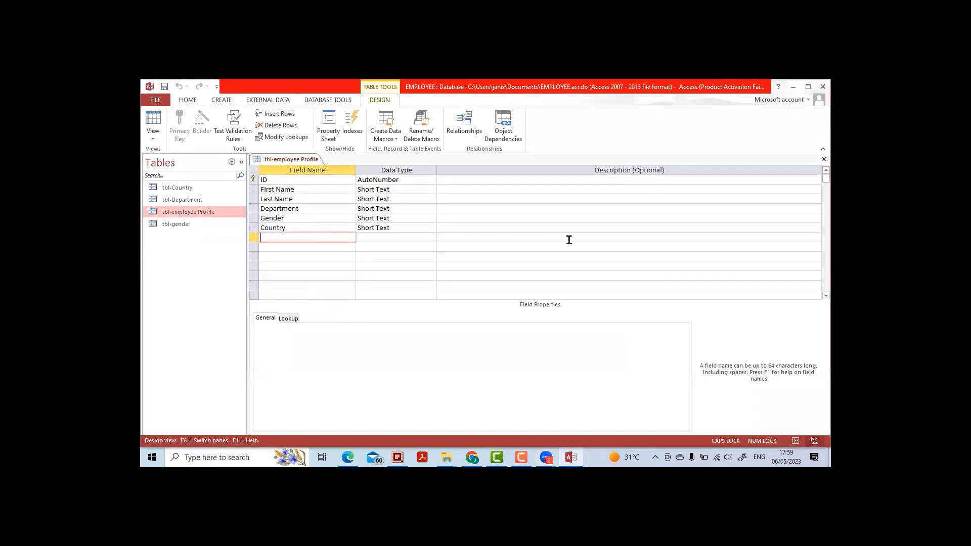
text(P)
key(Caps_Lock)
text(osition)
key(Tab)
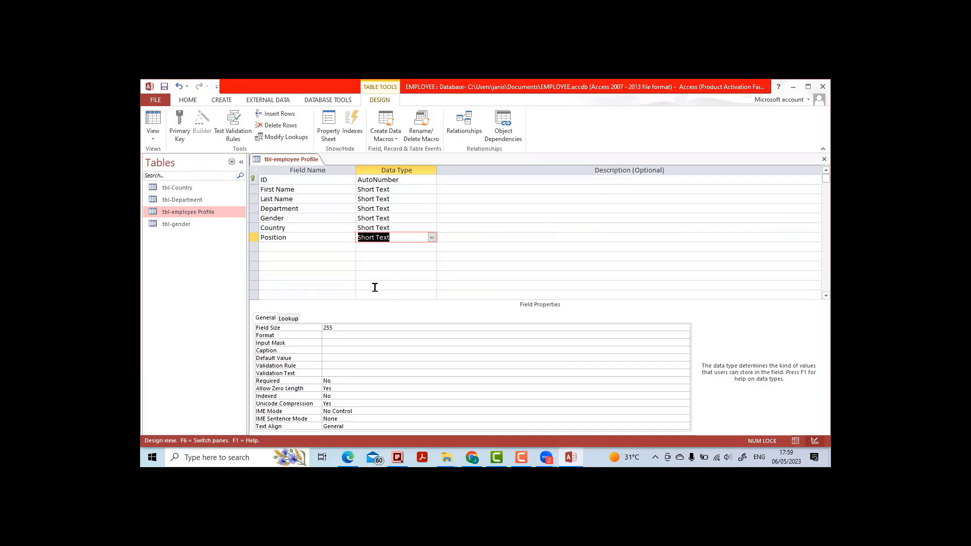
Step: Set the Position field's lookup display control to Combo Box and its row source type to Value List
click(294, 319)
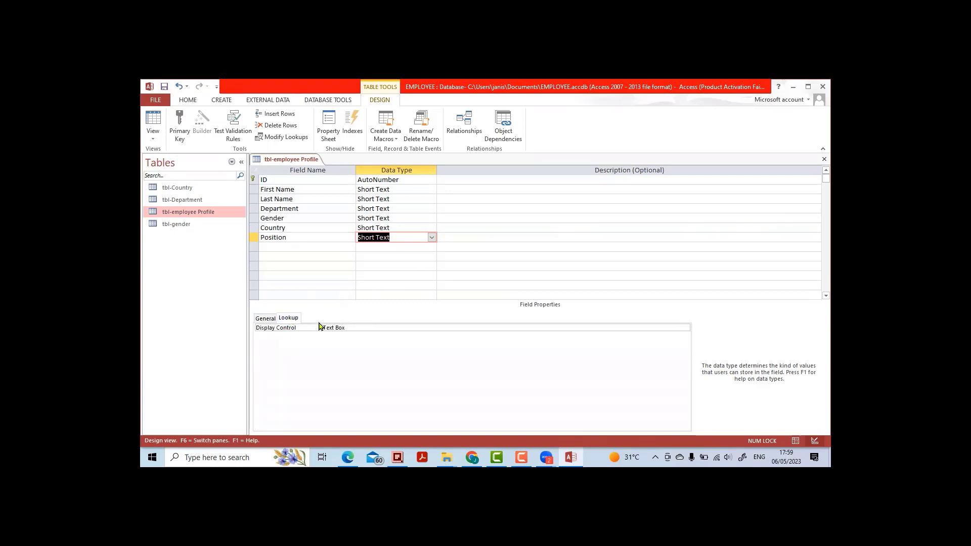
click(348, 327)
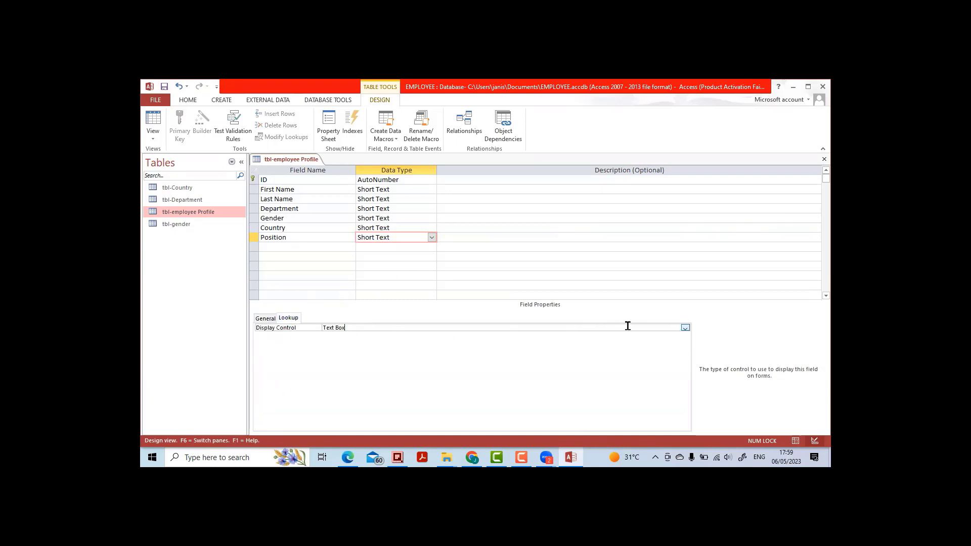
click(685, 328)
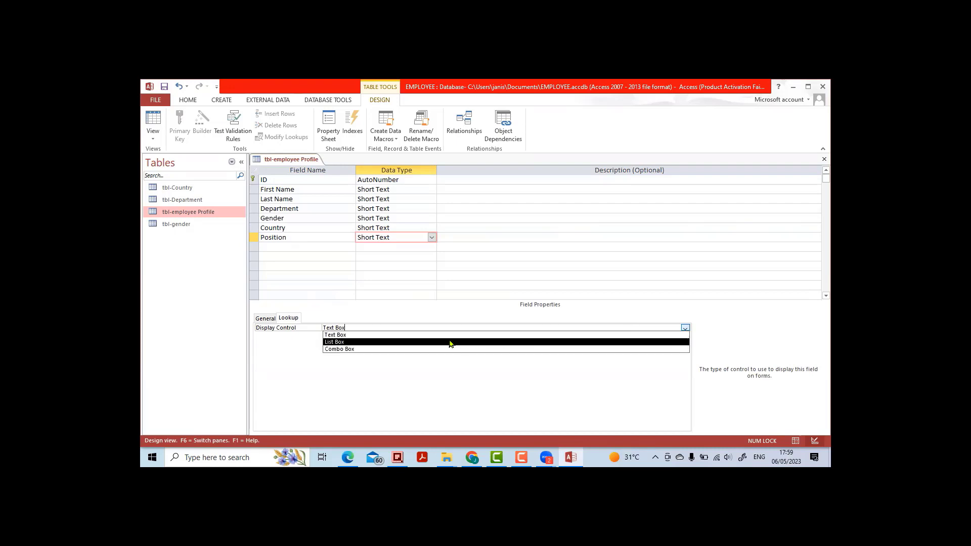
click(358, 349)
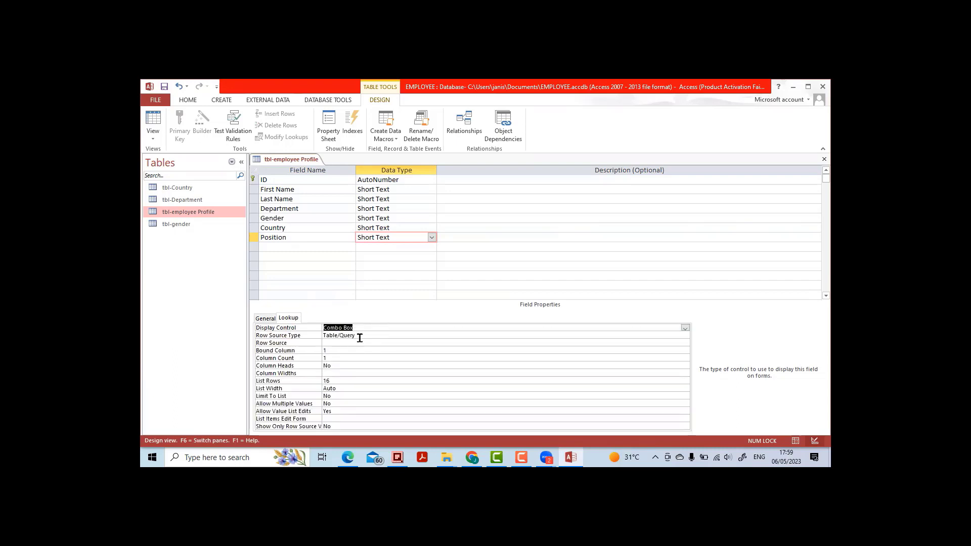
click(368, 337)
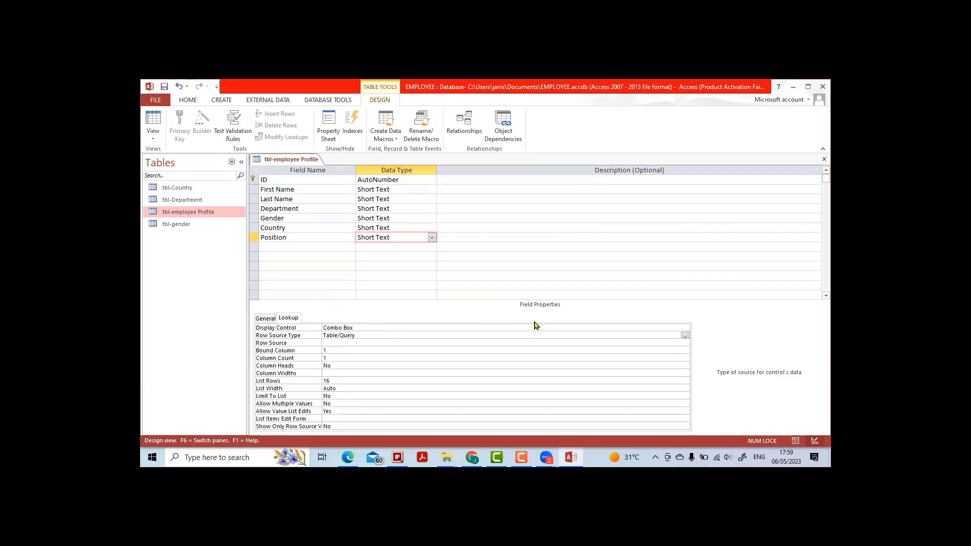
click(685, 337)
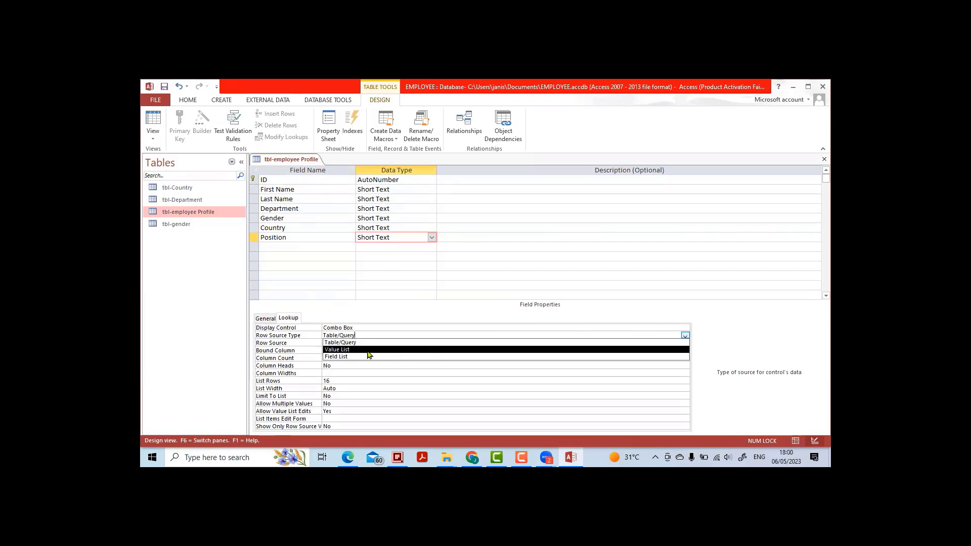
click(340, 350)
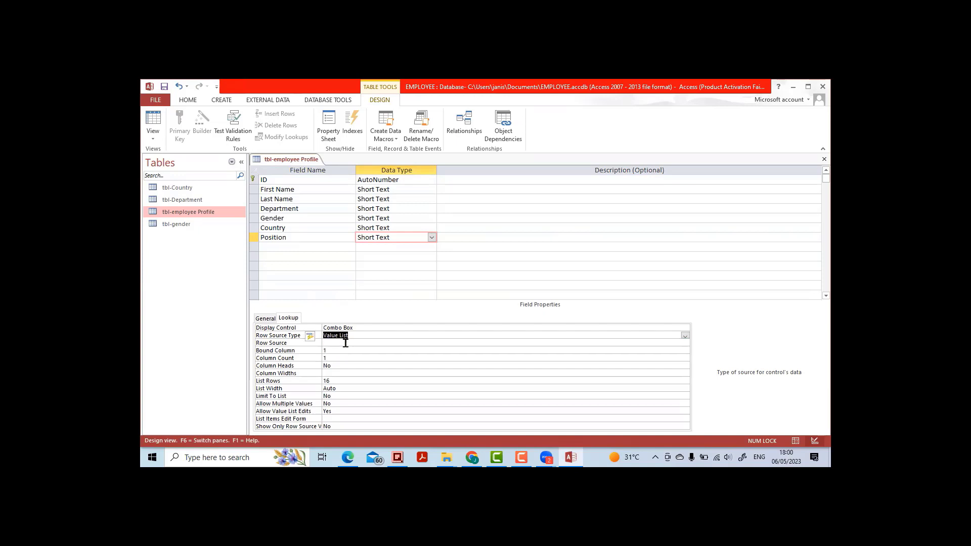
Step: Enter Operator, Supervisor, Engineer and Manager as the comma-separated row source of the Position field
click(385, 342)
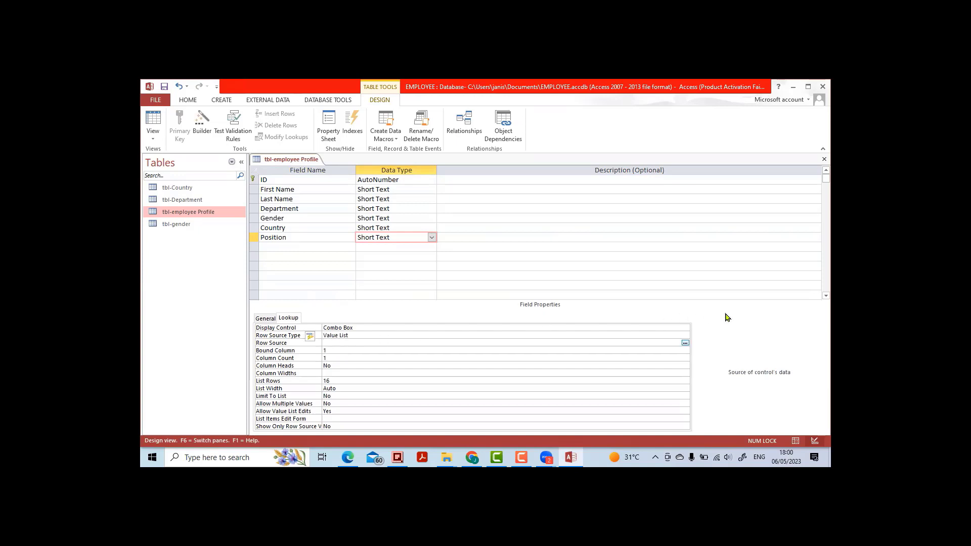
key(Caps_Lock)
text(O)
key(Caps_Lock)
text(perator,)
key(Caps_Lock)
key(Caps_Lock)
key(Caps_Lock)
text(E)
key(Caps_Lock)
text(ngin)
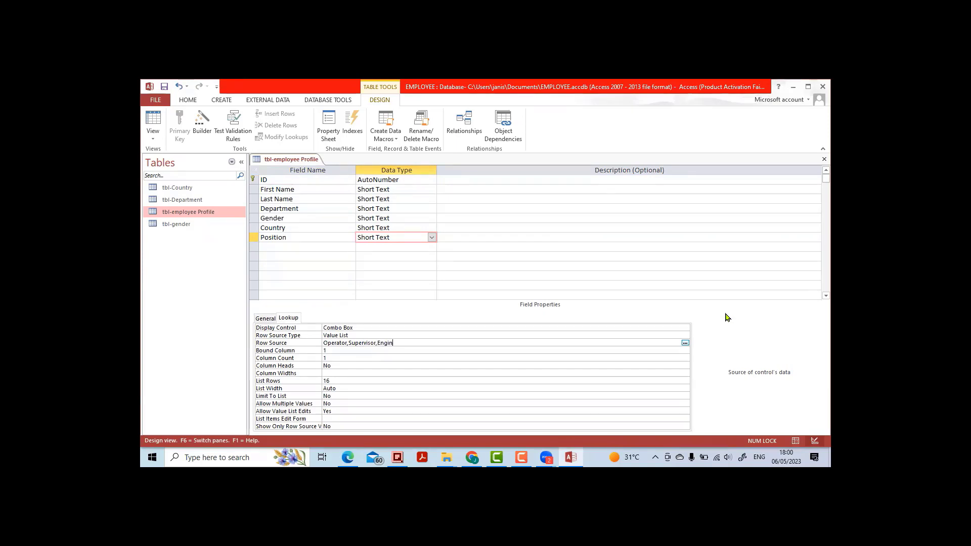
text(eer,)
key(Caps_Lock)
key(Caps_Lock)
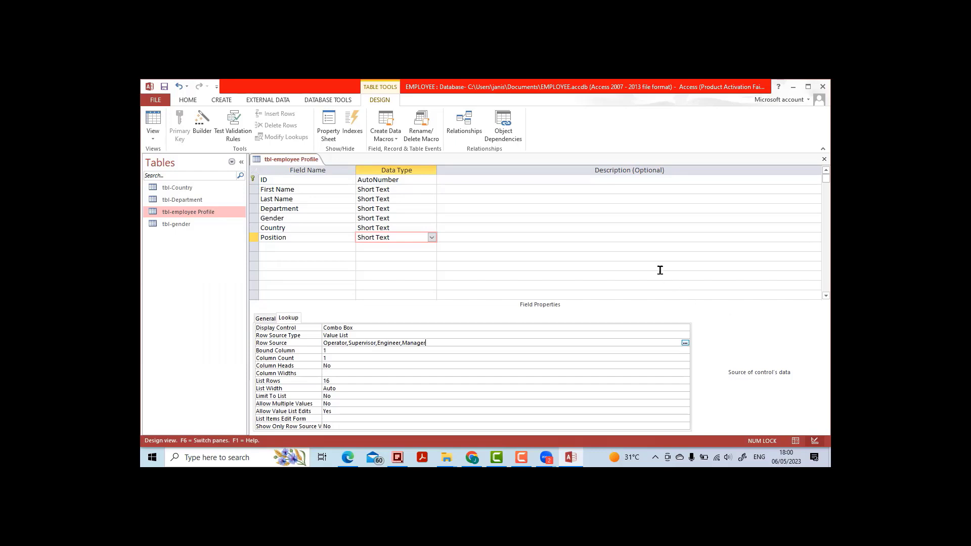
click(414, 228)
click(413, 236)
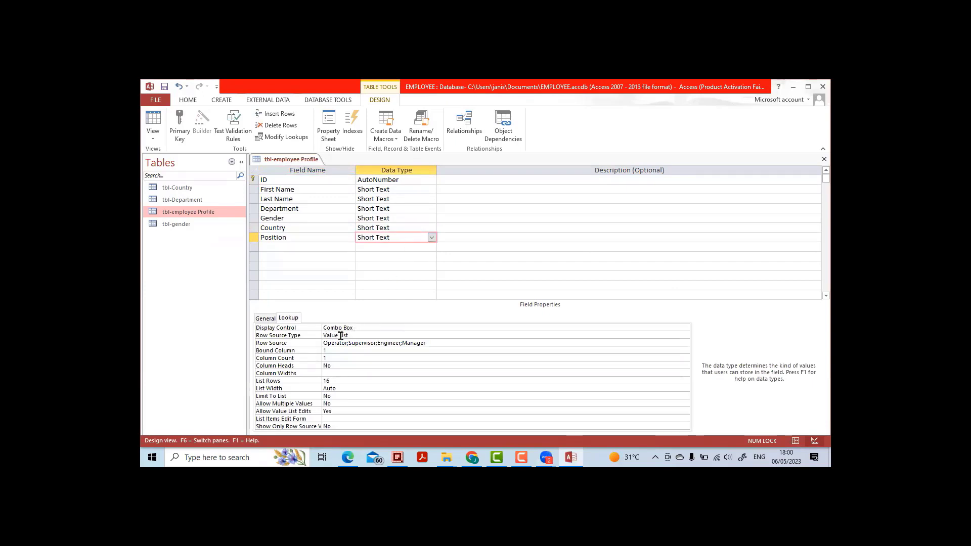
click(374, 337)
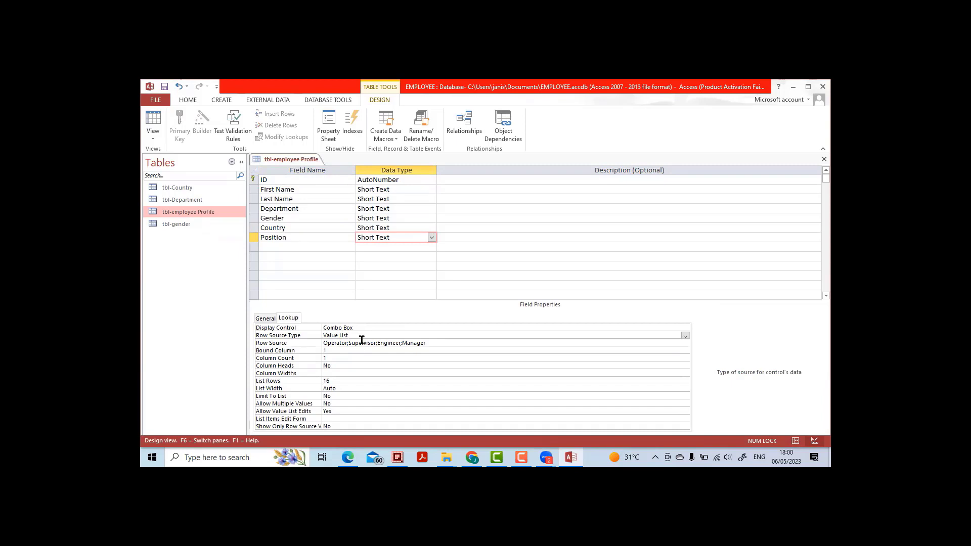
click(361, 341)
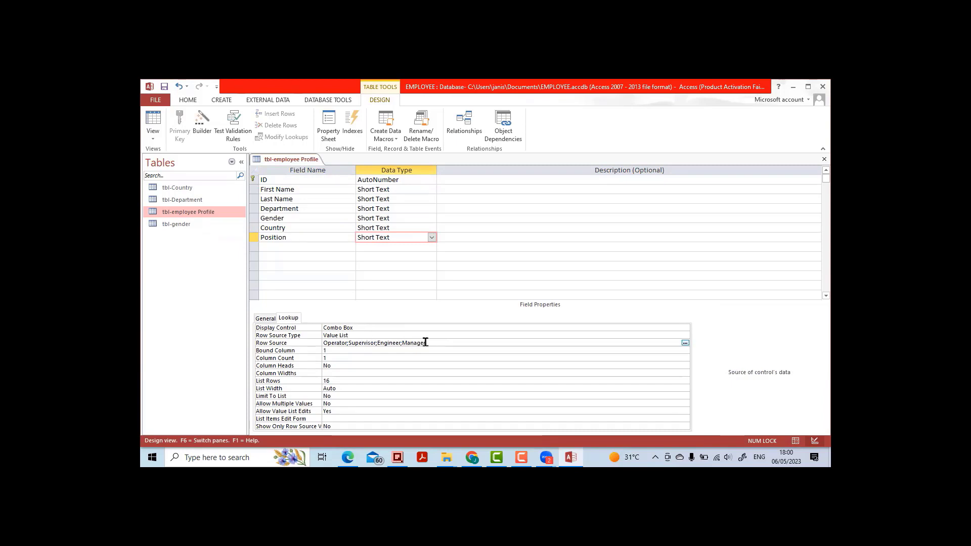
click(362, 344)
Step: Close the employee profile table, saving its design changes, and reopen it in Datasheet view
click(825, 158)
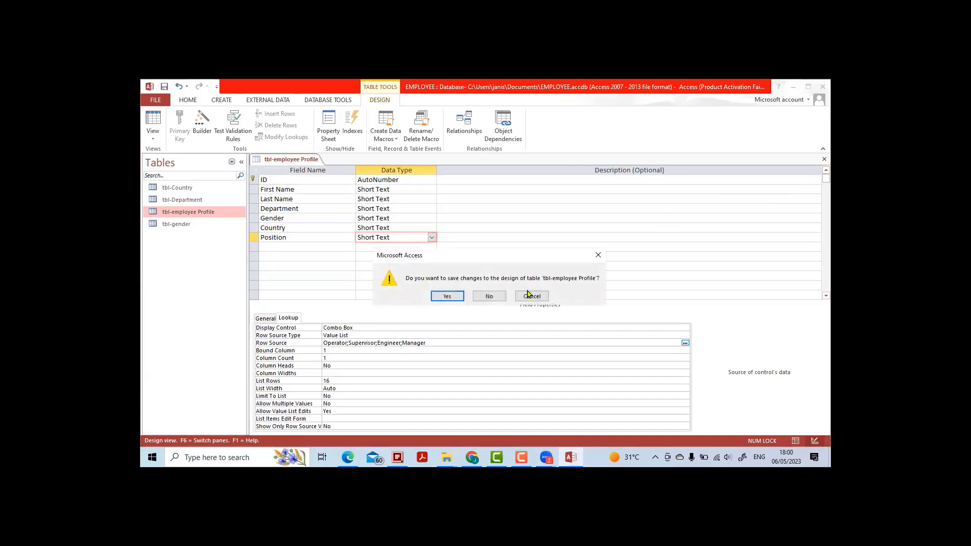
click(443, 297)
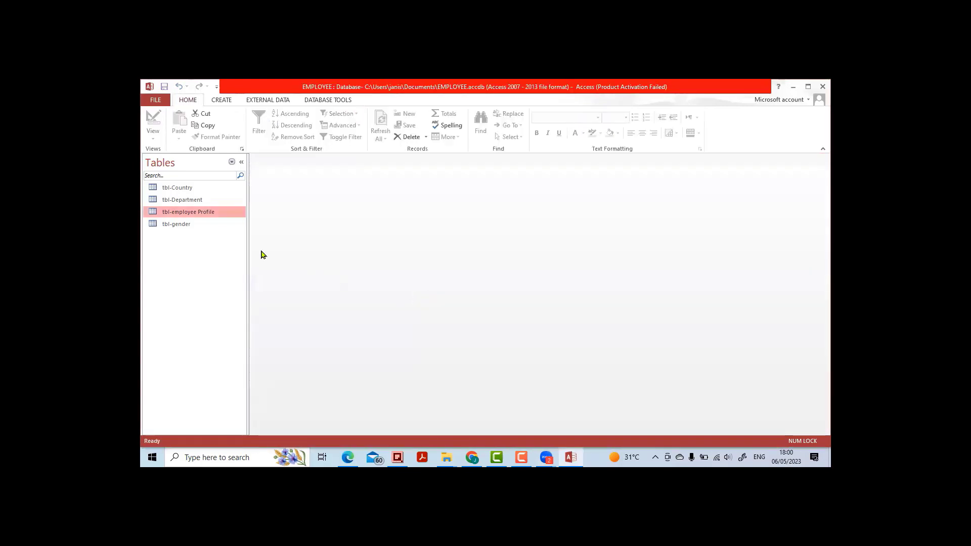
double_click(187, 212)
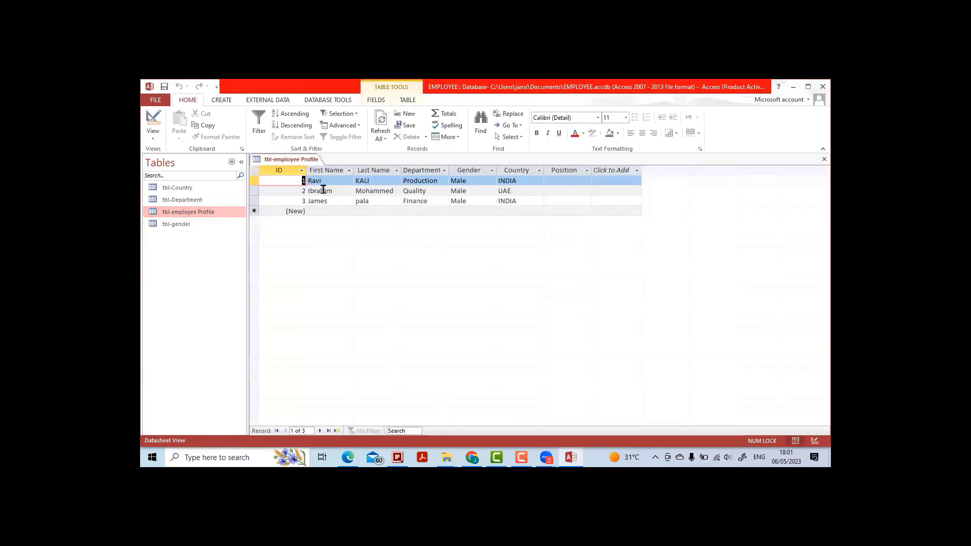
Step: Set the Position of the first three employee records to Operator, Supervisor and Engineer respectively
click(573, 180)
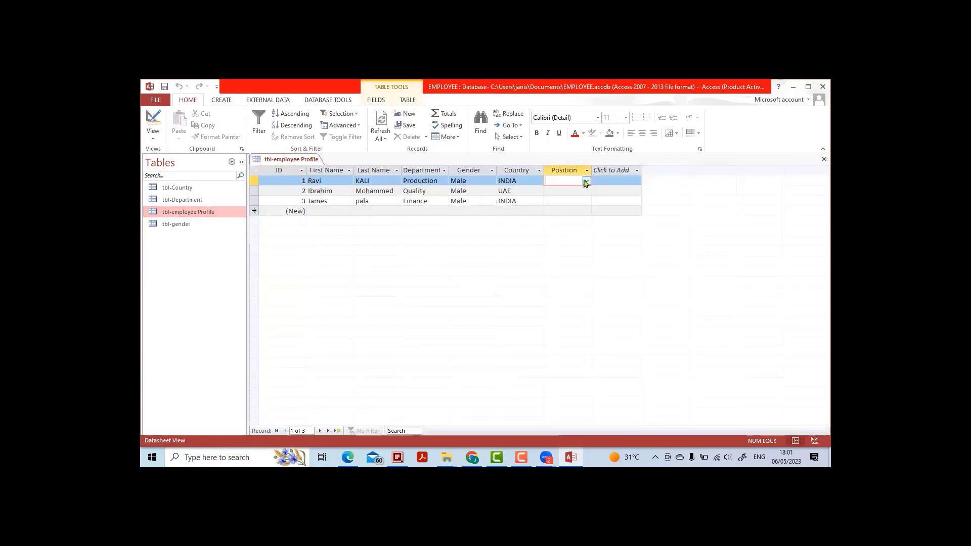
click(587, 181)
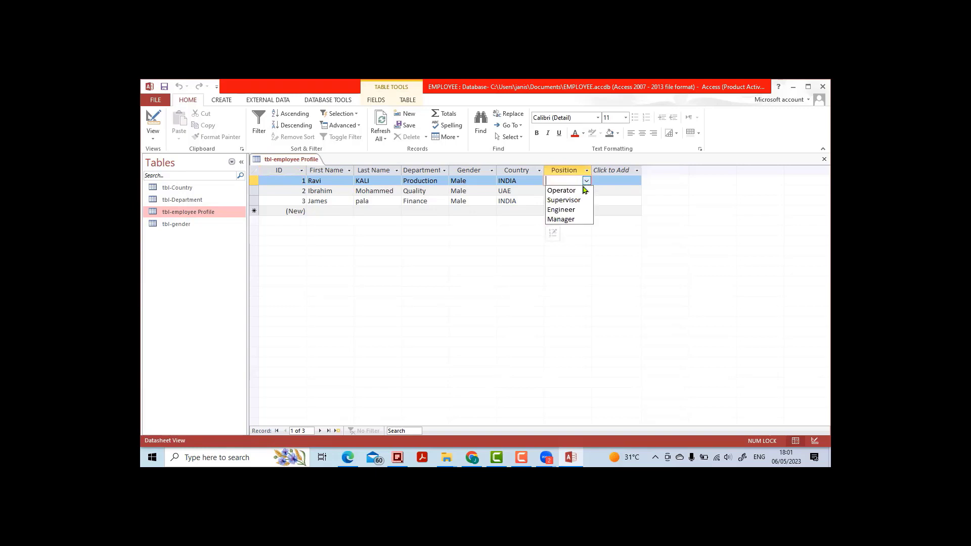
click(582, 191)
click(573, 191)
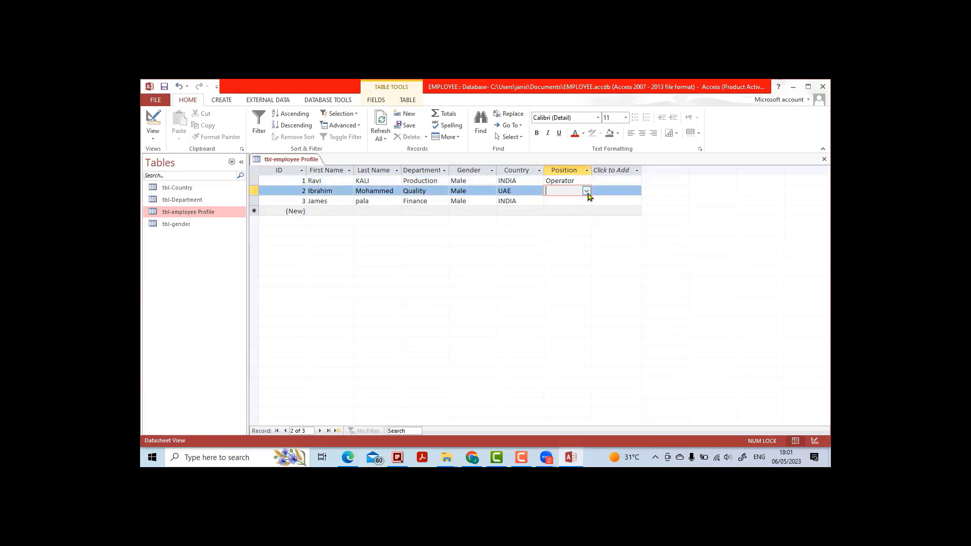
click(587, 191)
click(578, 209)
click(579, 201)
click(587, 201)
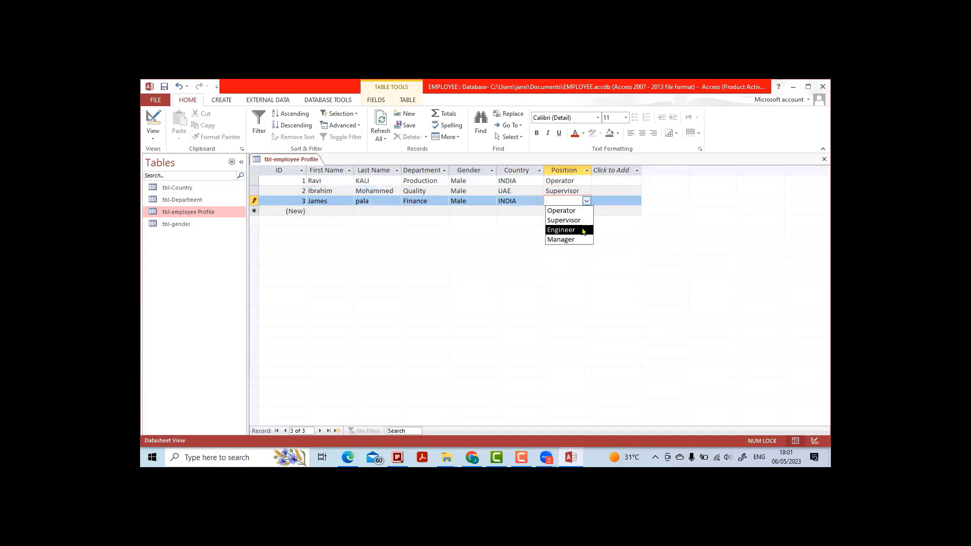
click(584, 231)
click(570, 183)
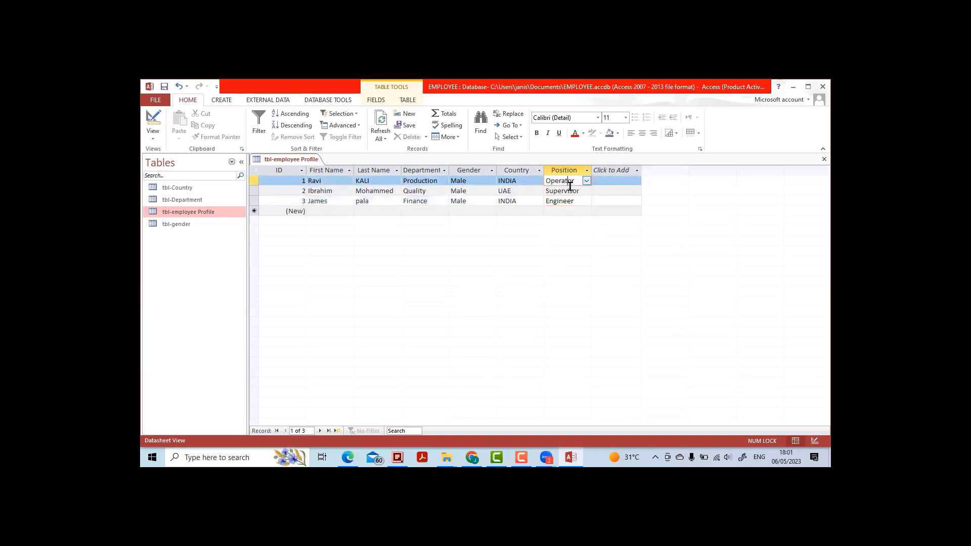
click(569, 191)
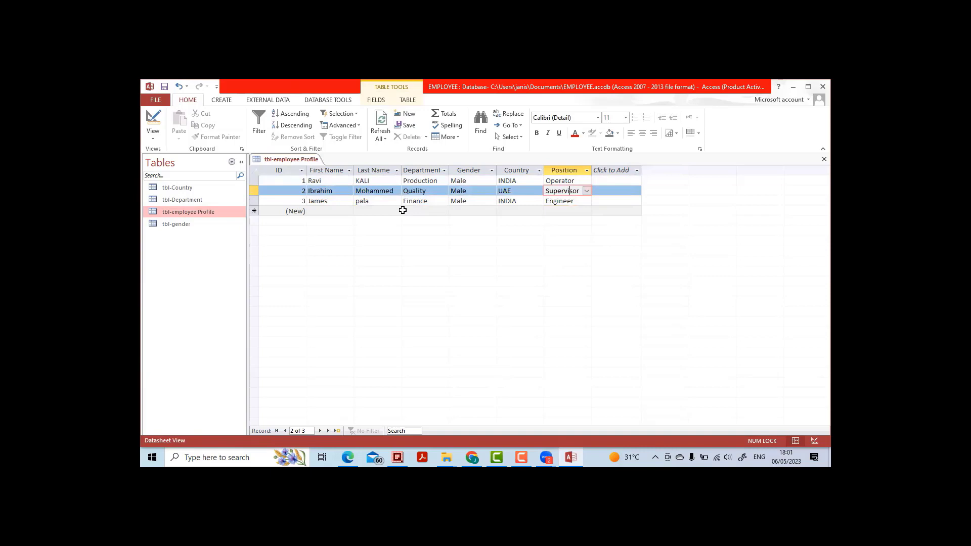